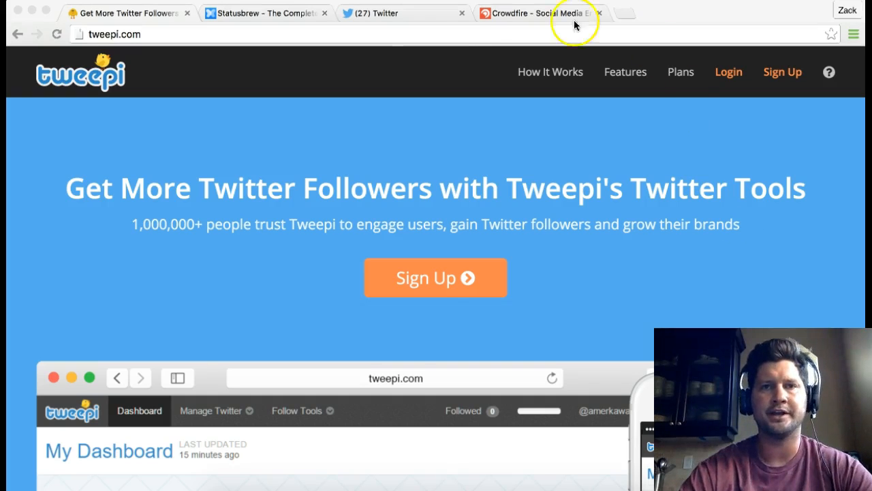
Sign up for Tweepi's free package from the plans page, connecting it through the Twitter account.
click(442, 19)
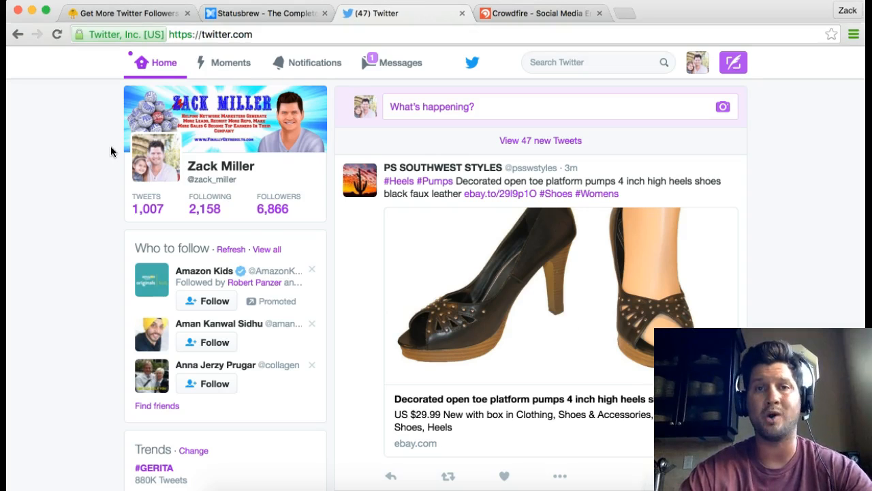
click(150, 14)
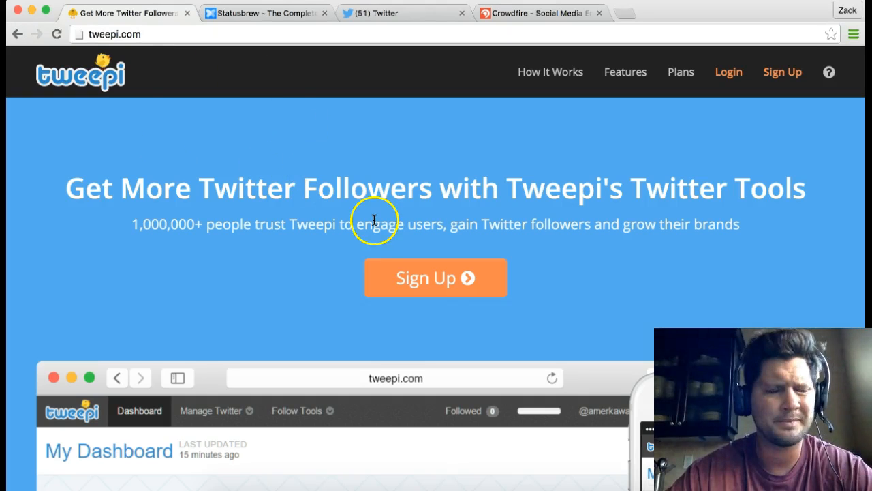
click(433, 279)
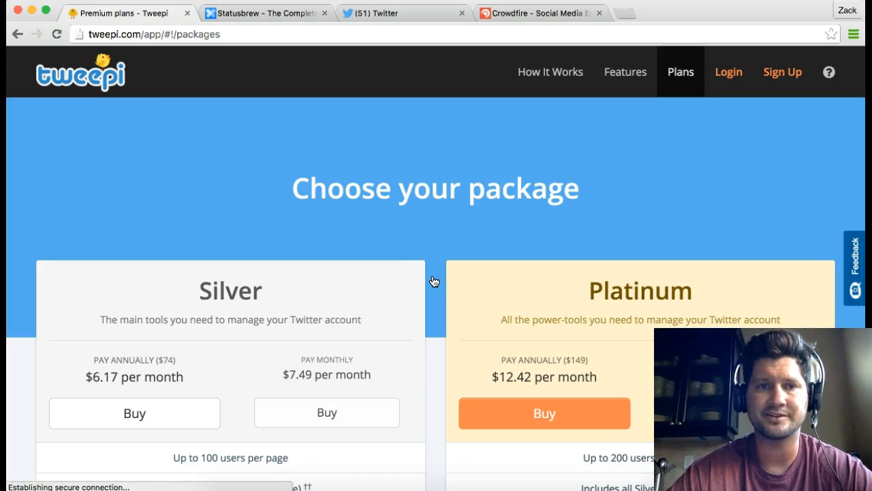
scroll(425, 229, down, 2)
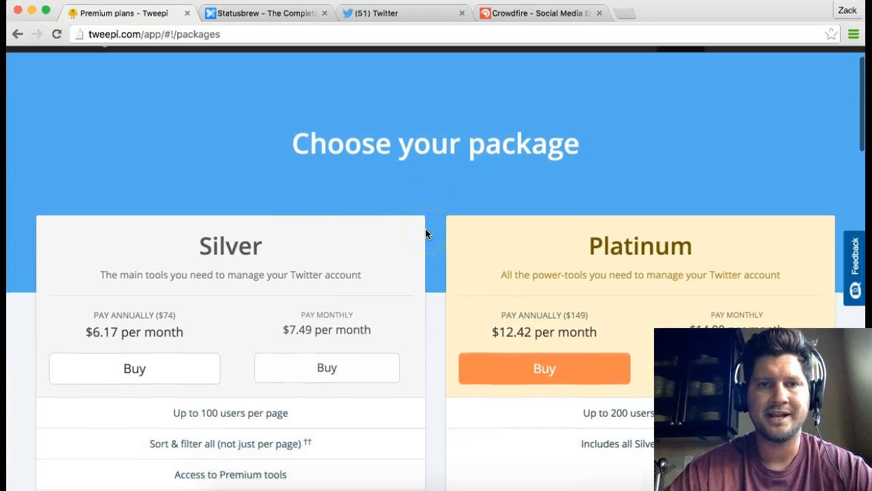
scroll(425, 228, down, 4)
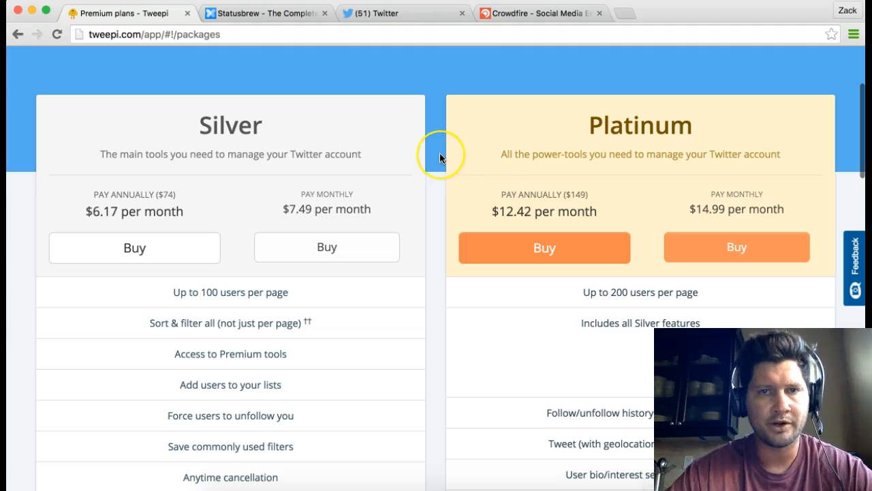
scroll(440, 153, down, 12)
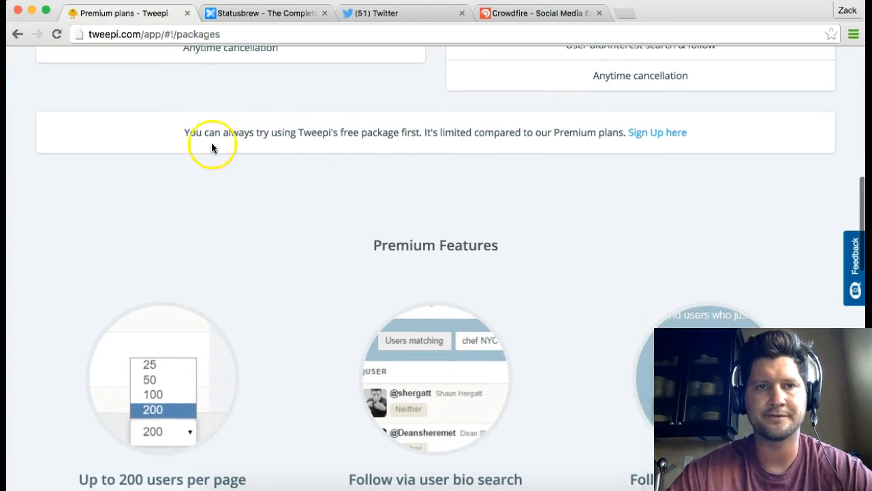
click(644, 137)
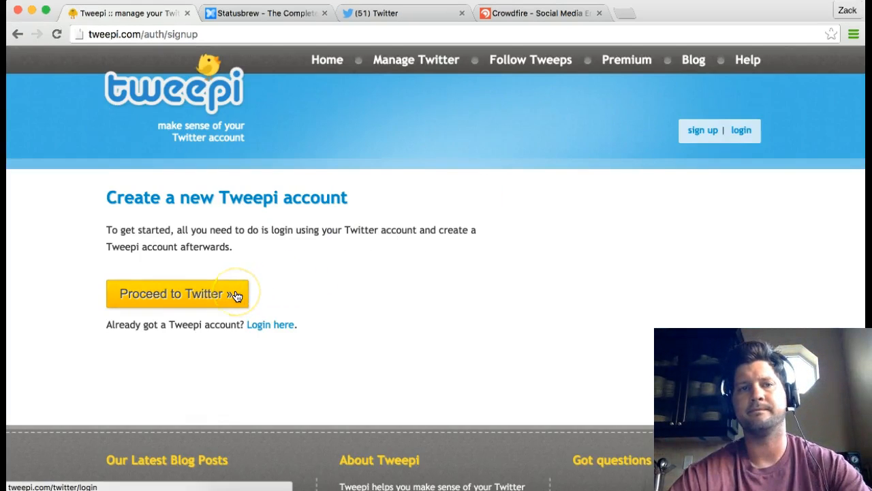
click(210, 293)
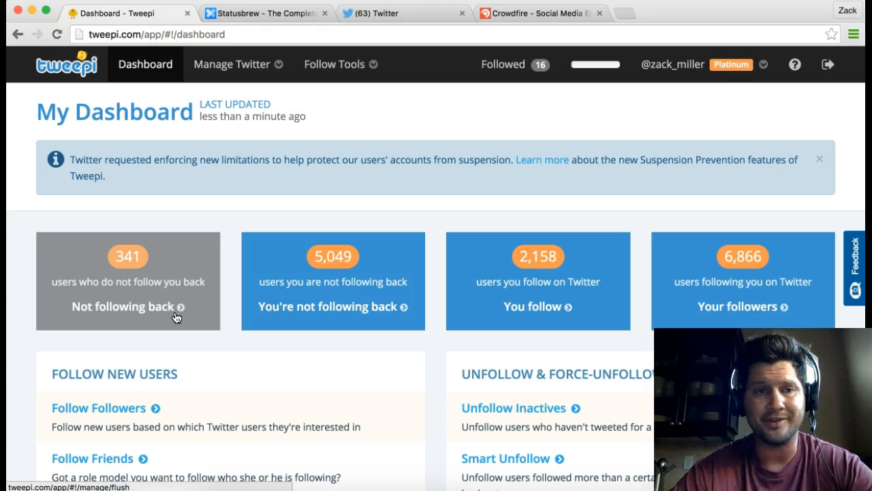
click(279, 303)
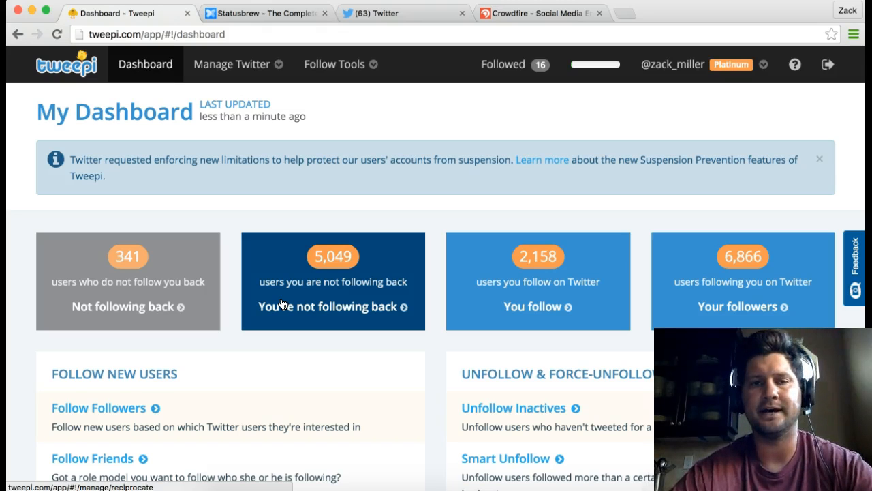
click(237, 239)
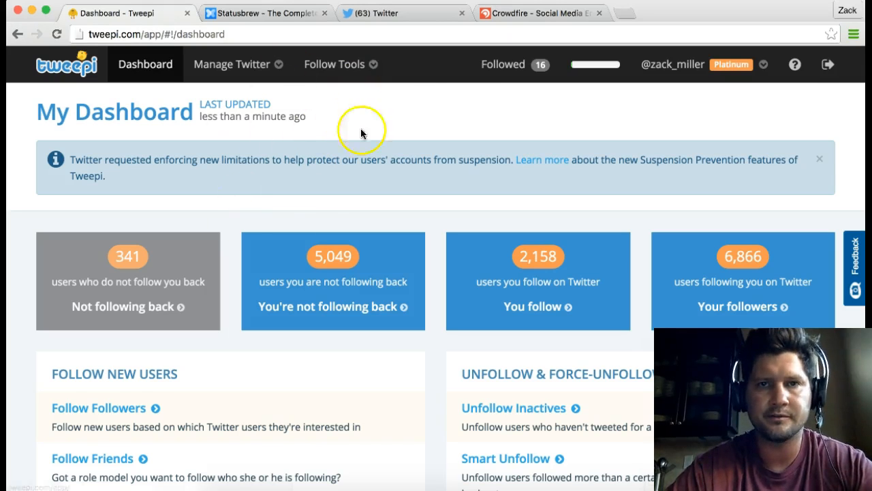
Switch to Twitter and search for the hashtag #nerium.
click(394, 19)
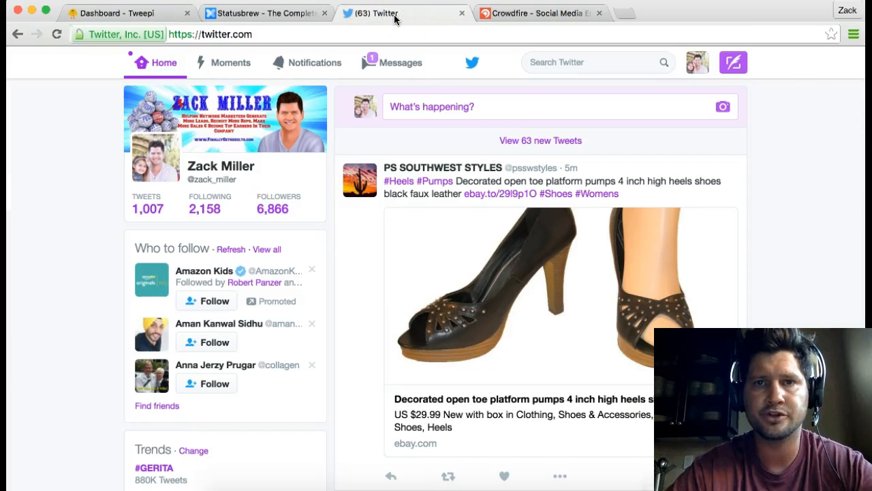
click(570, 62)
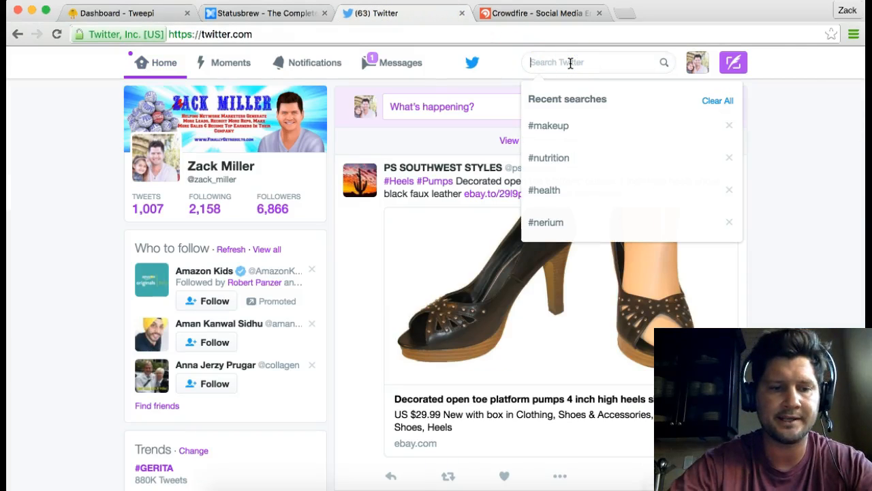
text(#)
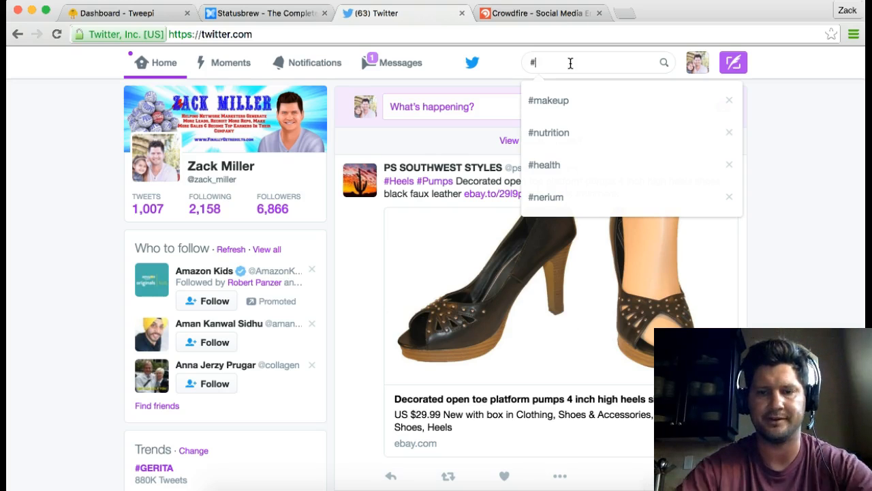
text(nerium)
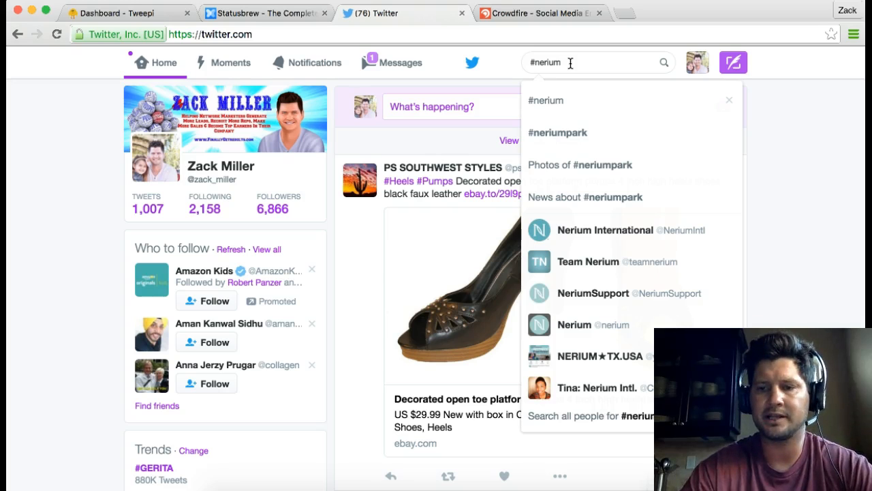
key(Return)
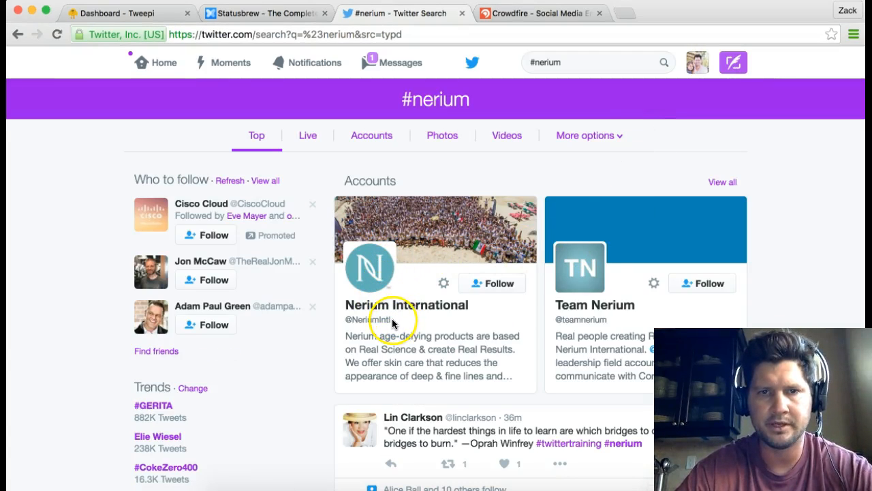
drag(392, 323, 357, 320)
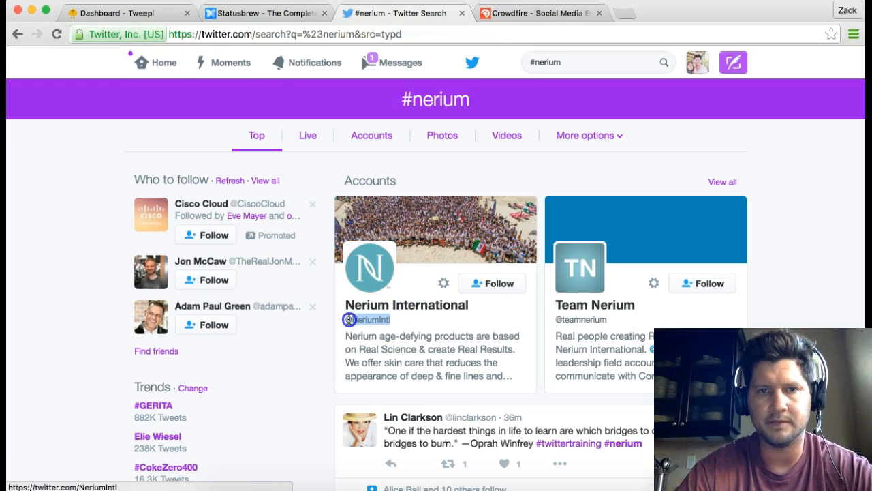
click(373, 282)
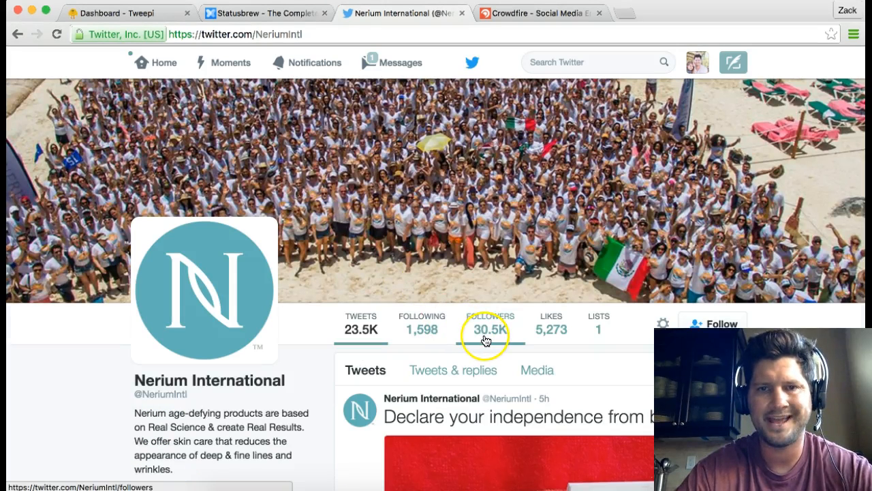
mouse_move(498, 338)
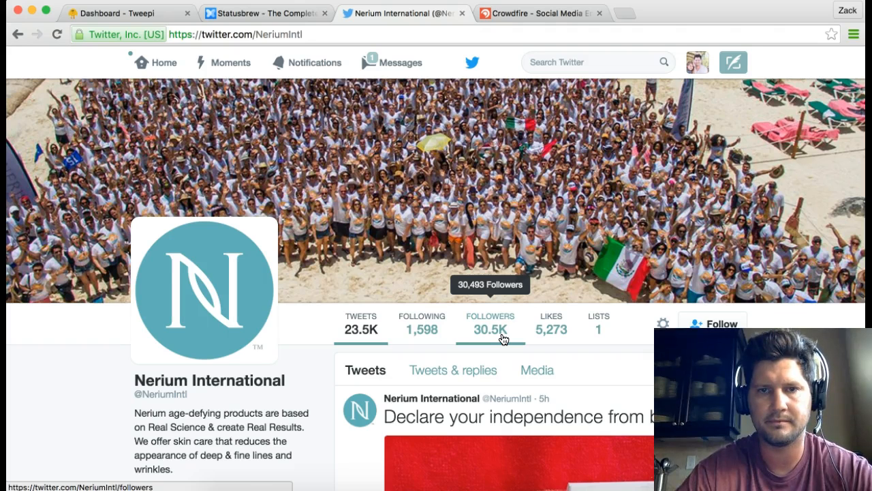
scroll(257, 384, down, 1)
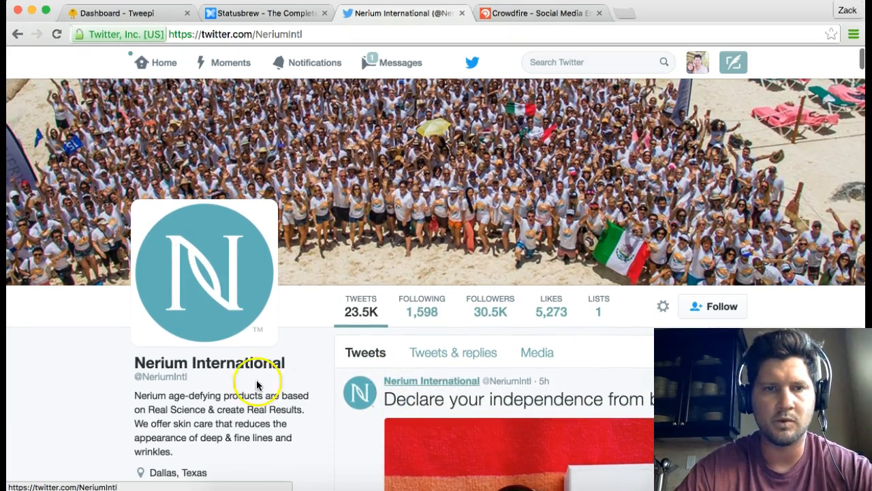
double_click(136, 376)
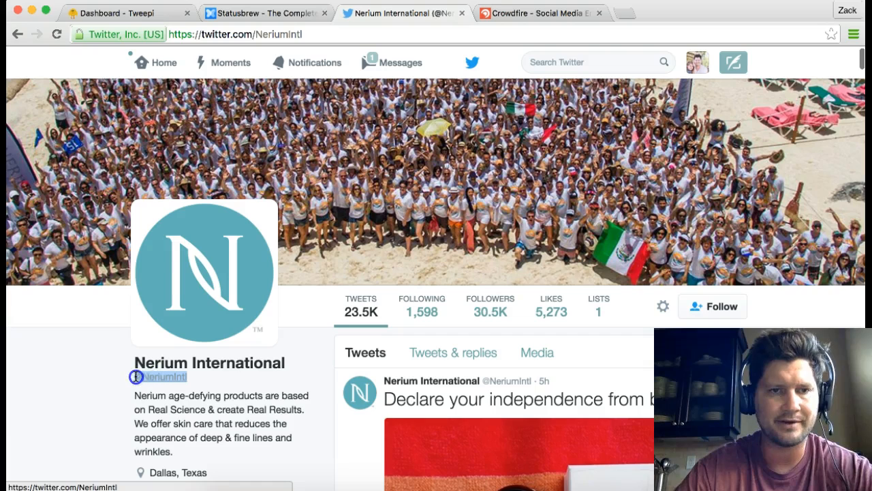
click(178, 27)
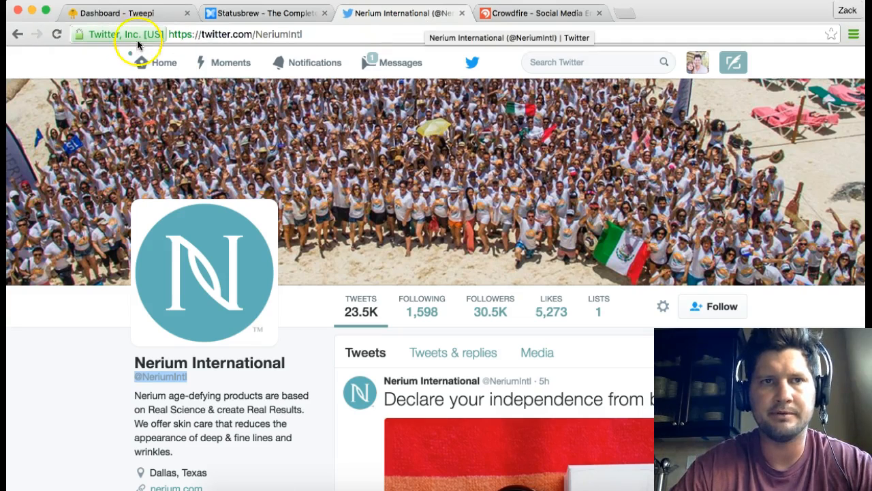
Return to the #nerium results, view the Team Nerium profile and go back to the results.
click(18, 34)
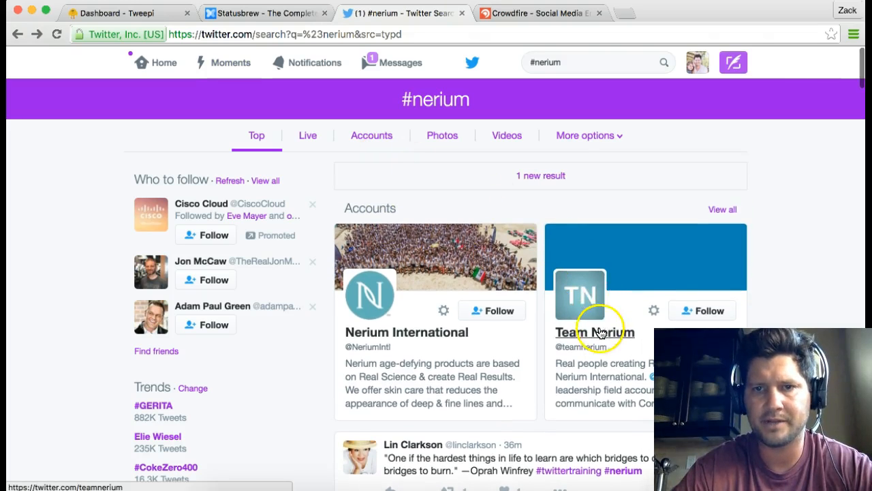
click(599, 332)
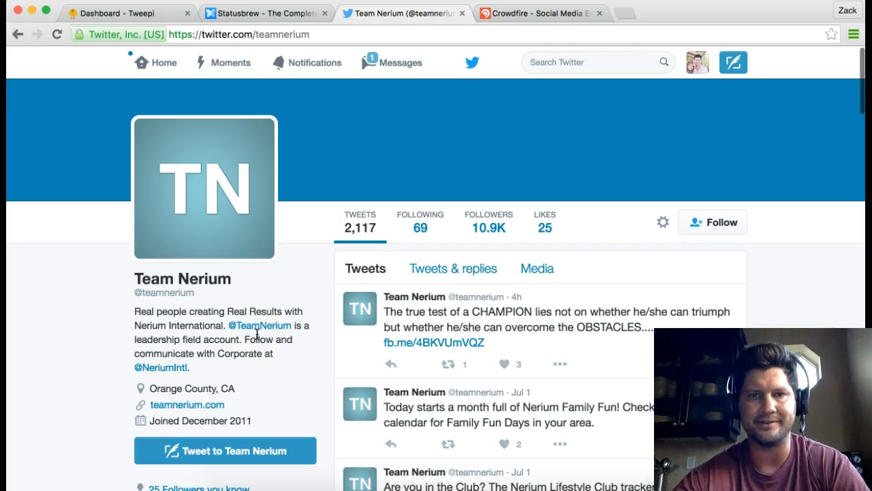
click(18, 36)
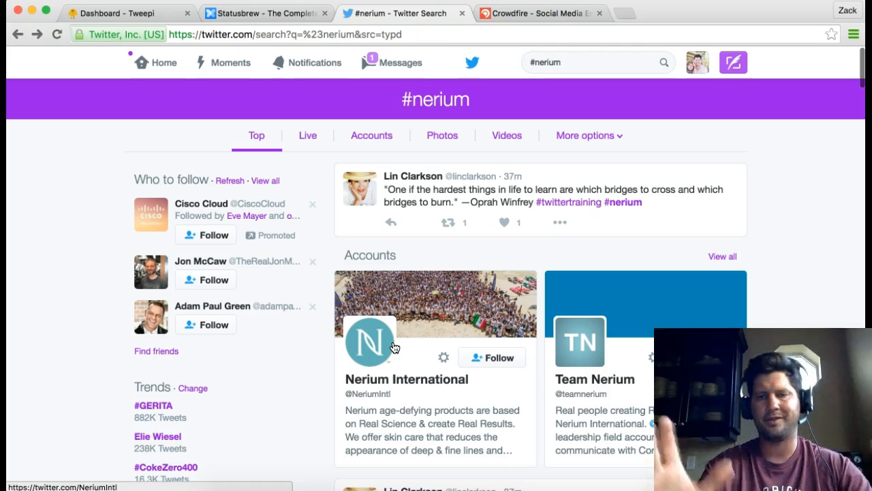
click(361, 349)
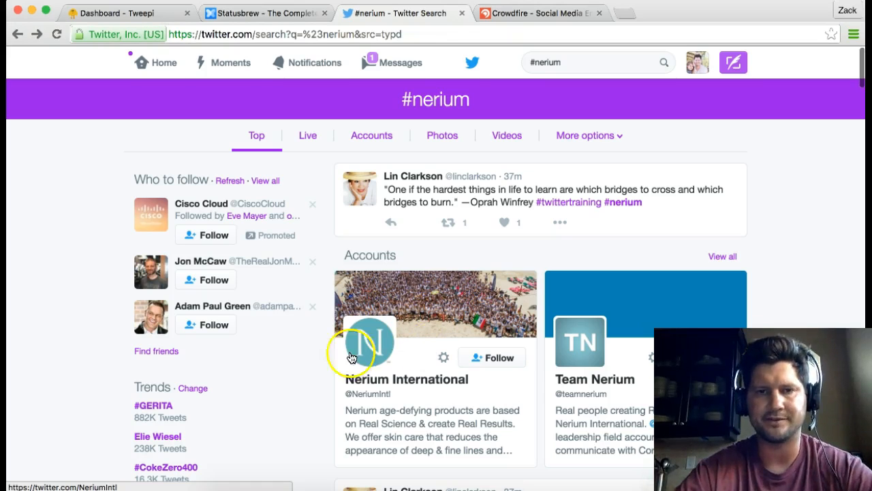
click(577, 355)
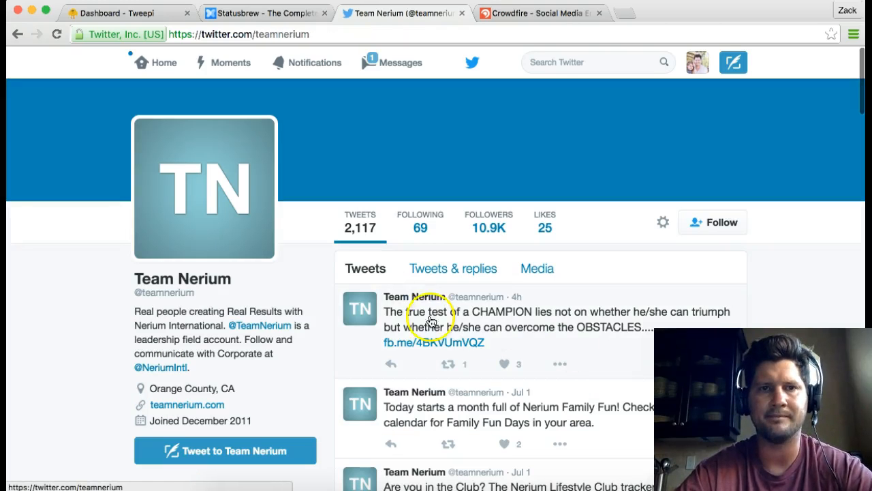
mouse_move(495, 232)
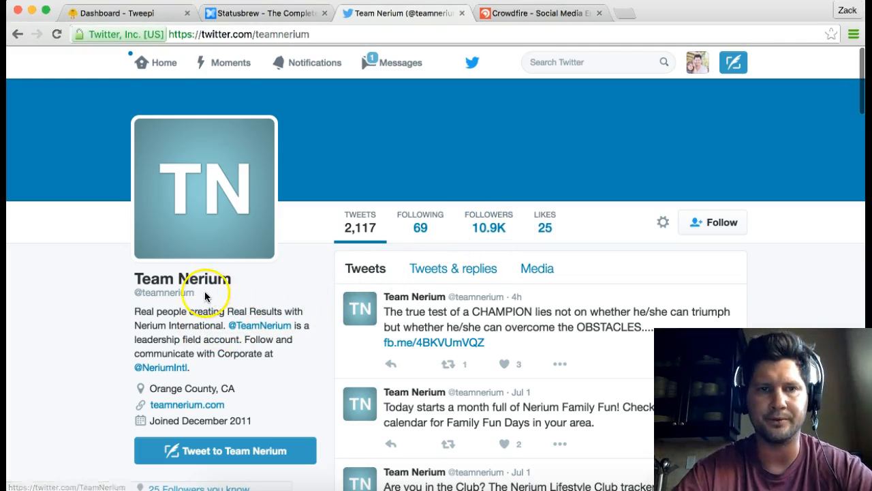
drag(196, 294, 157, 291)
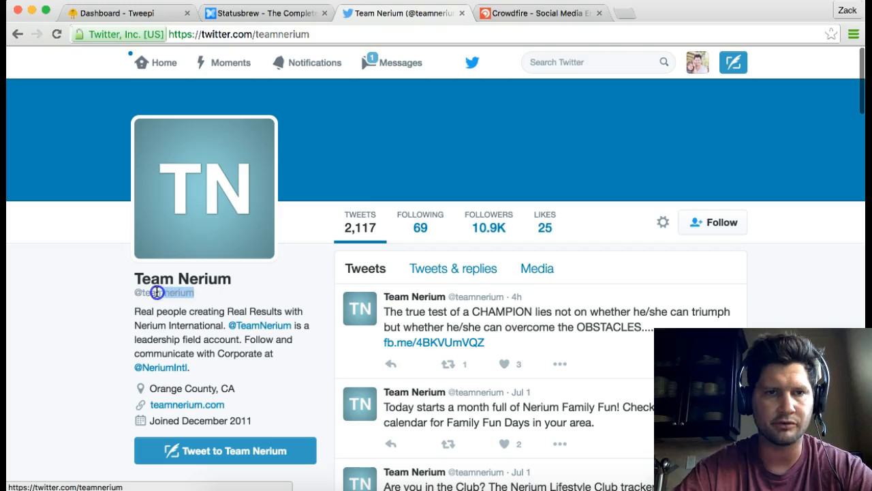
right_click(159, 292)
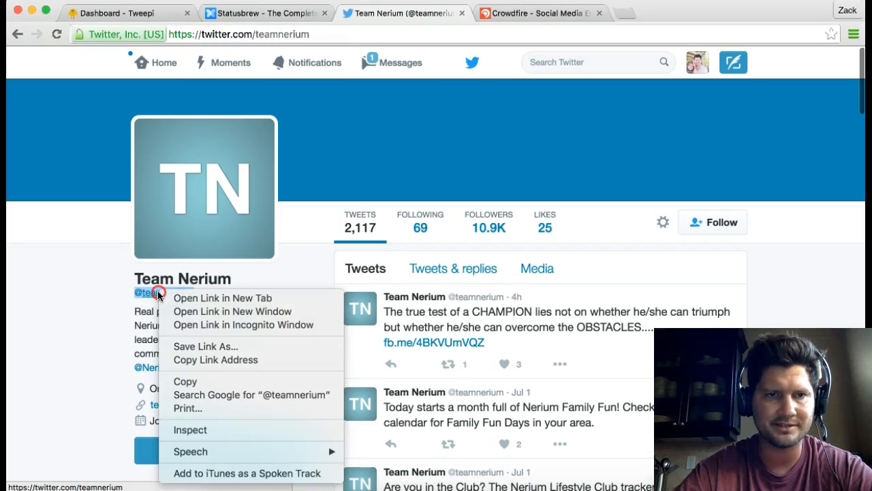
click(187, 381)
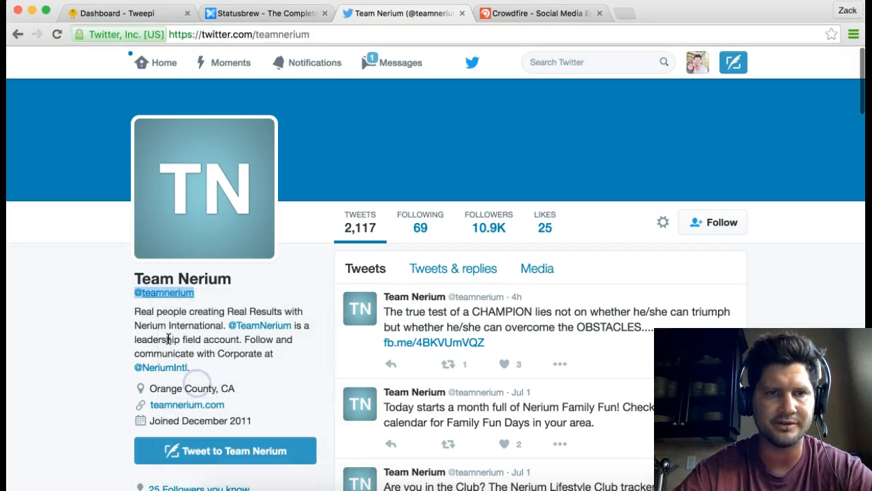
click(148, 15)
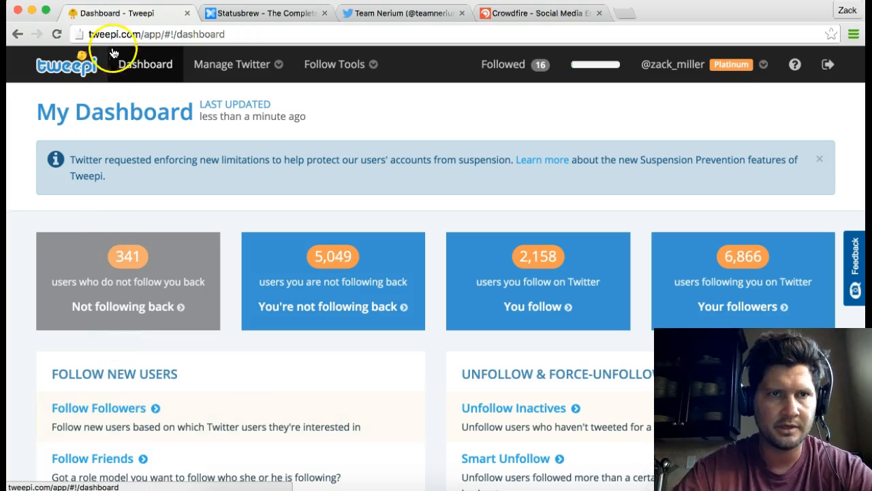
click(143, 70)
click(102, 408)
click(144, 244)
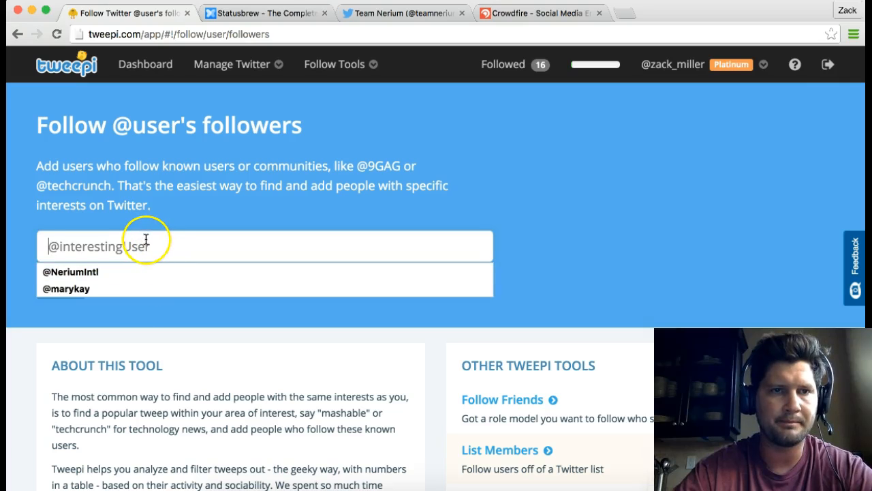
click(146, 240)
right_click(146, 240)
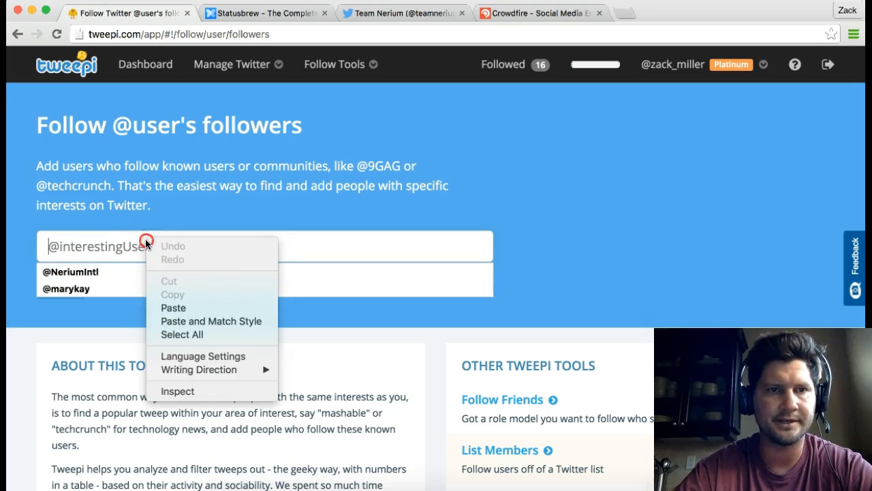
click(169, 305)
click(72, 286)
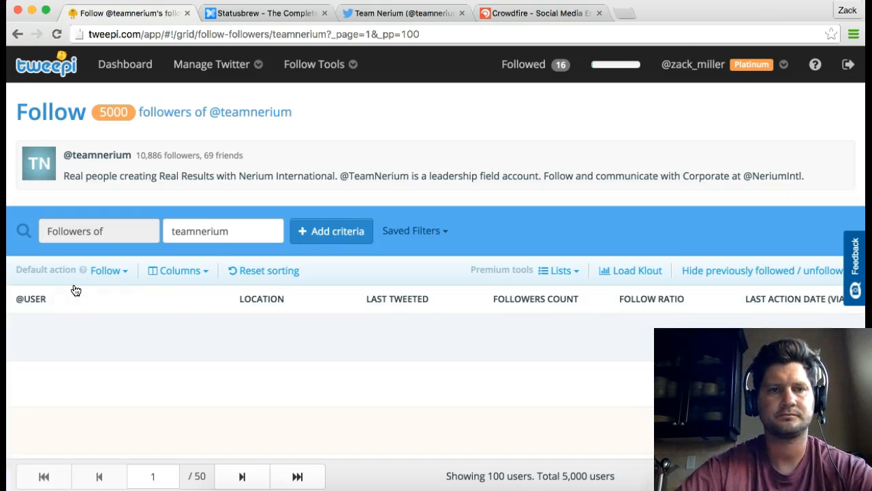
click(332, 238)
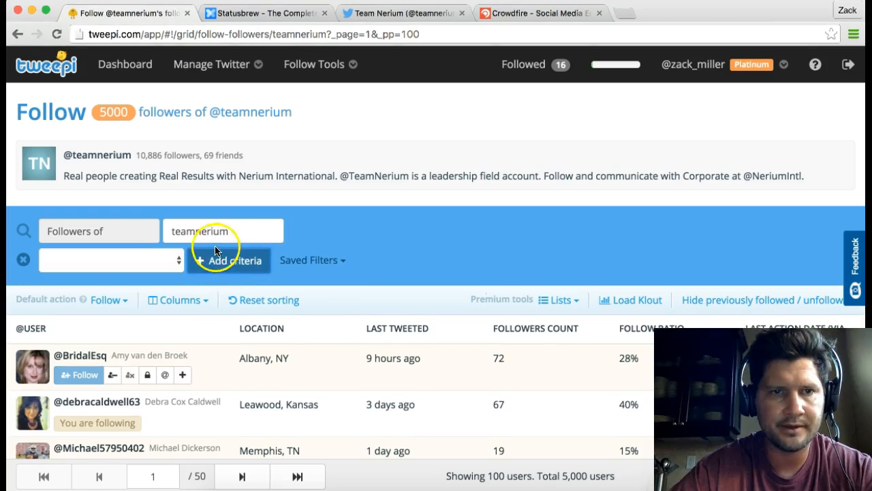
click(179, 259)
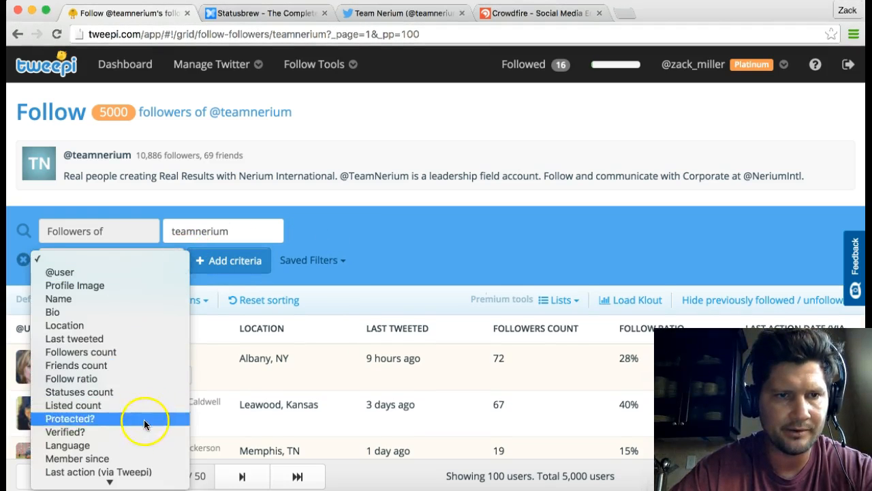
click(140, 444)
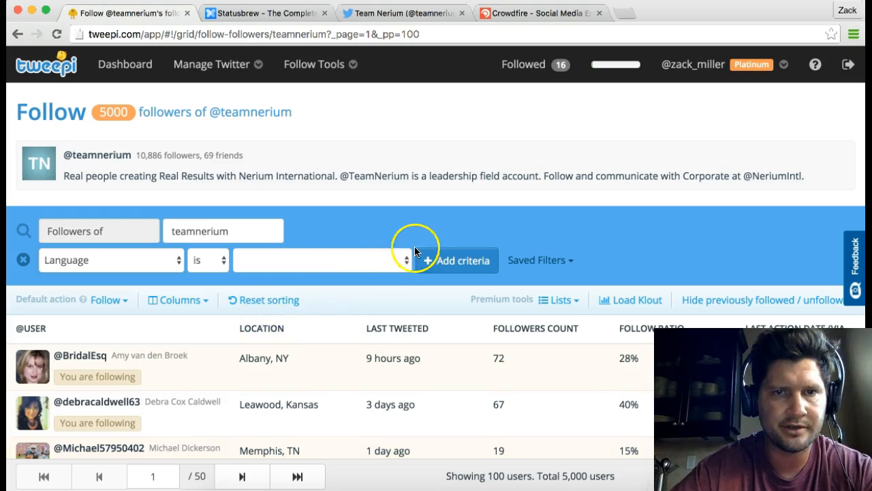
click(405, 261)
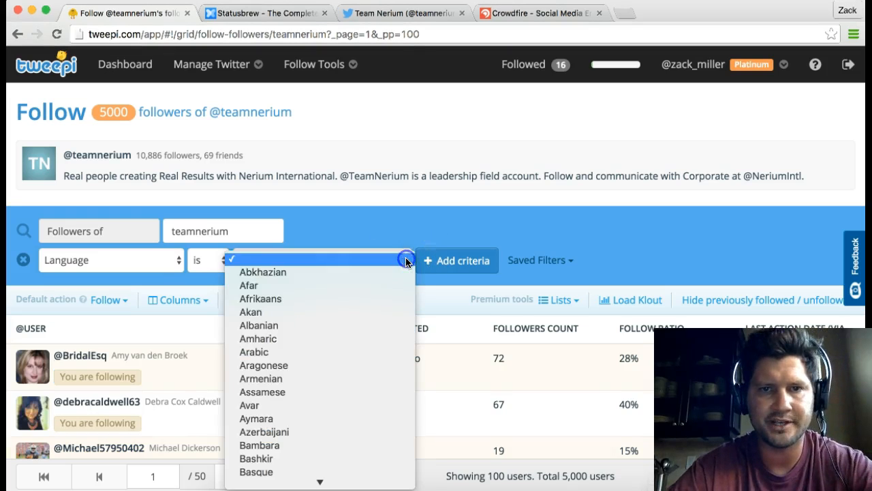
scroll(342, 385, down, 8)
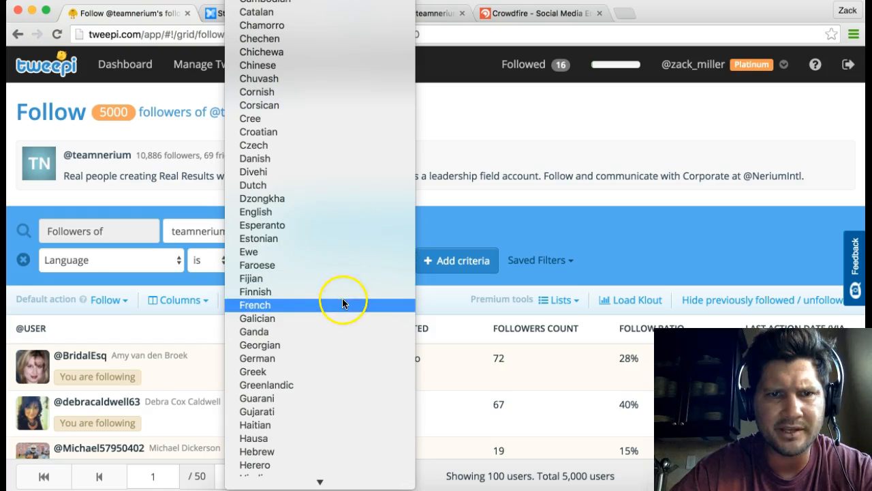
click(345, 216)
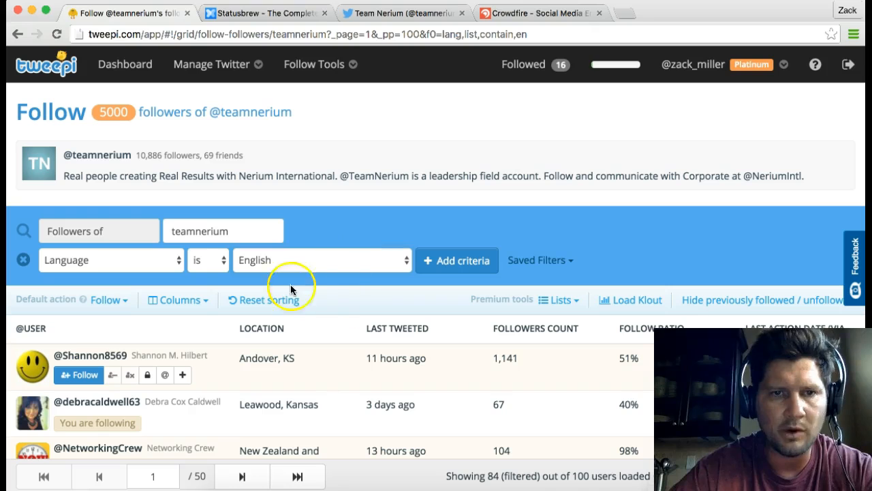
Check the saved filters, and browse the filtered followers list for users who are not yet followed.
click(549, 263)
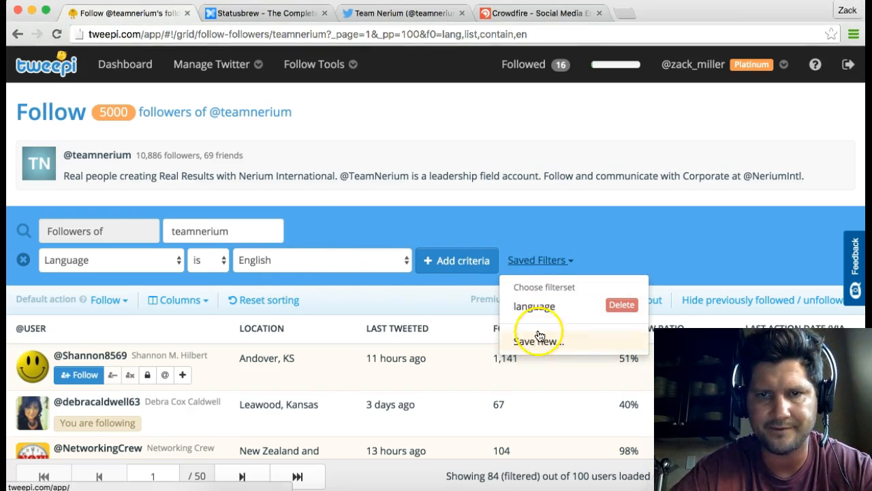
click(441, 217)
scroll(338, 372, down, 5)
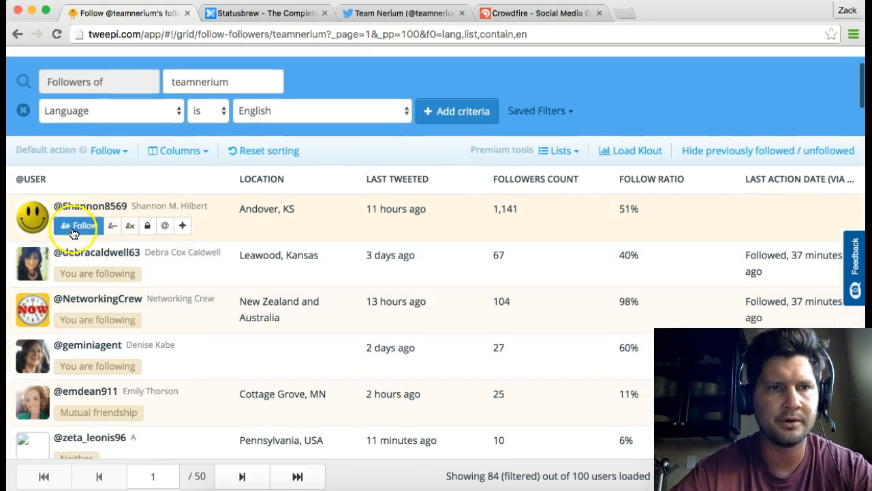
click(39, 320)
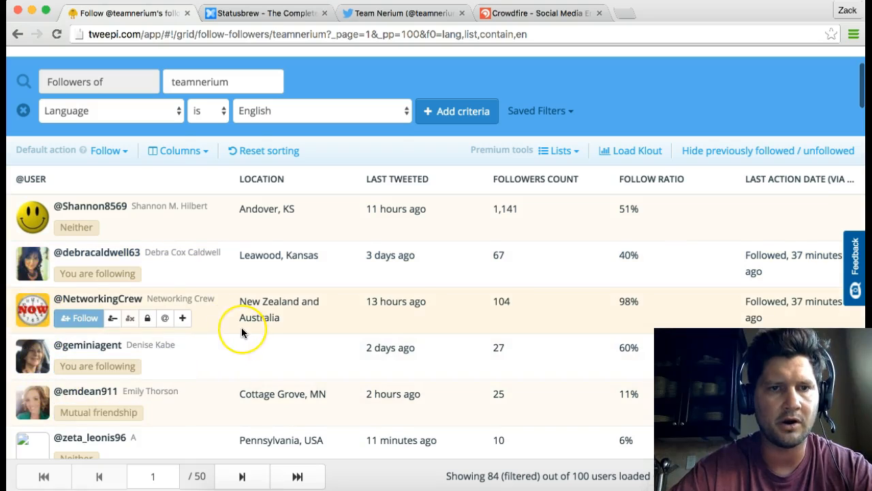
scroll(241, 327, down, 5)
scroll(241, 327, down, 4)
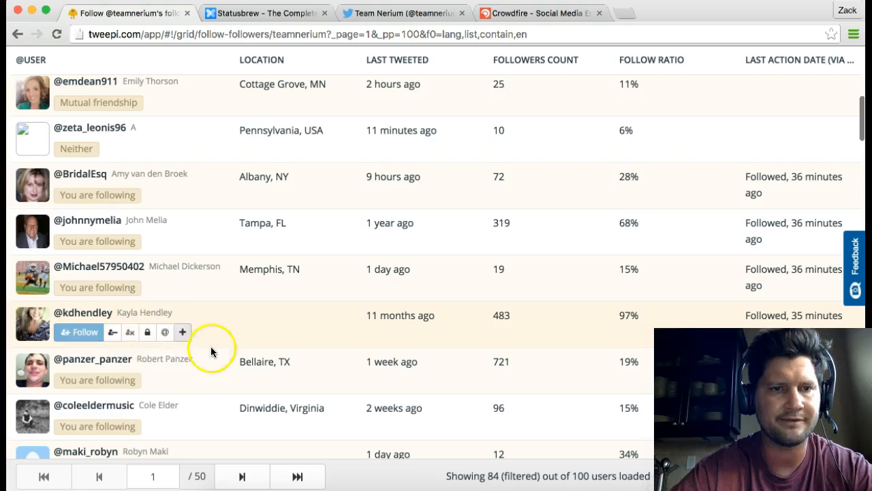
scroll(211, 347, down, 8)
scroll(212, 349, down, 15)
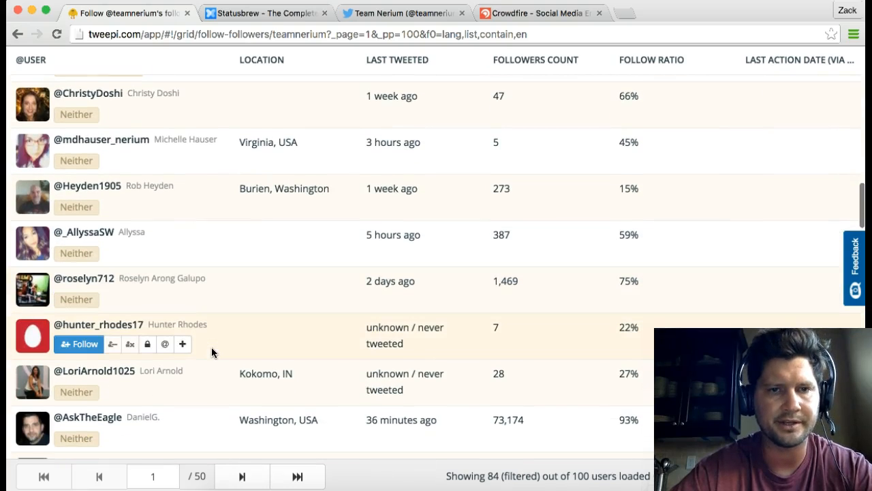
drag(763, 408, 736, 316)
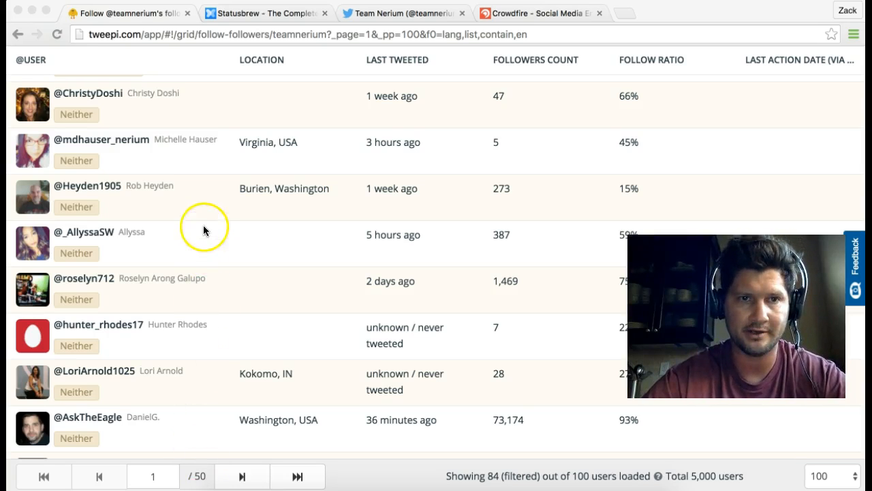
scroll(204, 228, up, 5)
scroll(205, 227, up, 3)
scroll(203, 226, down, 5)
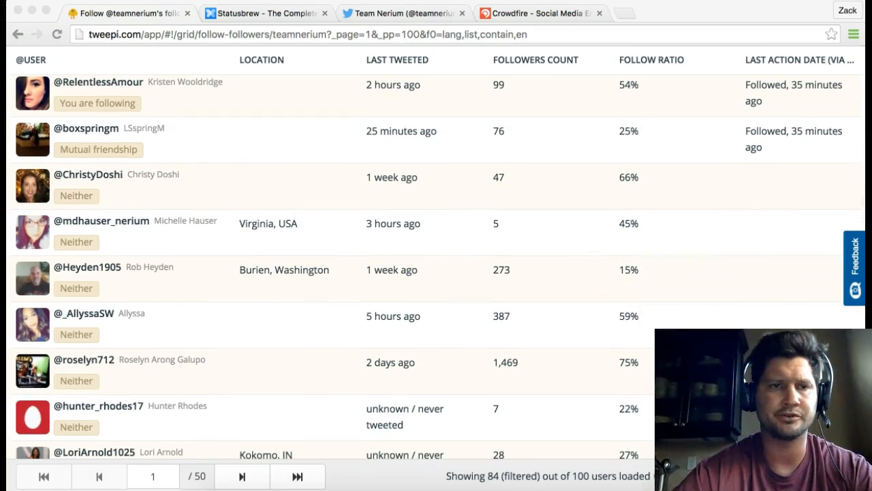
Follow five consecutive users, from the Virginia, USA user with 5 followers through the never-tweeted user with 7 followers.
click(76, 242)
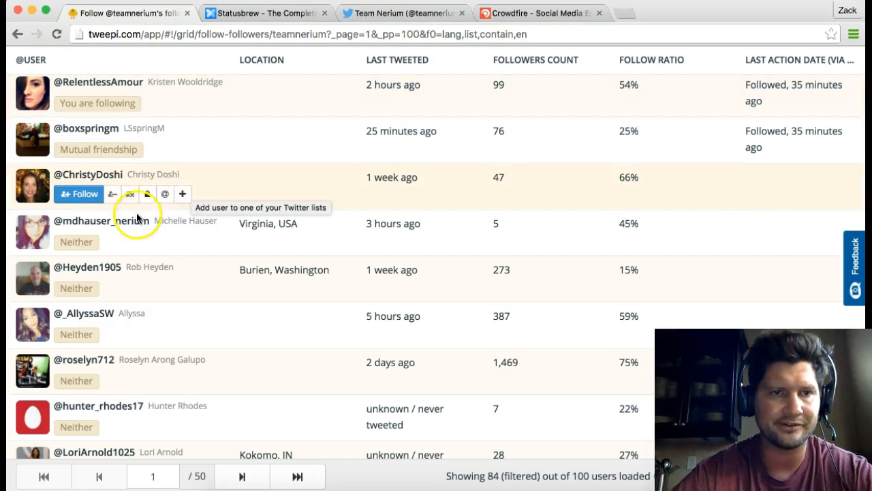
click(81, 245)
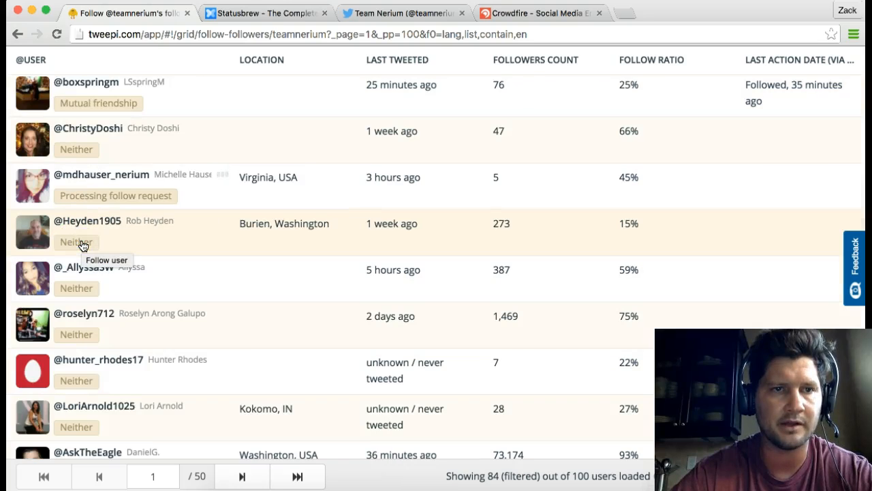
click(81, 244)
click(81, 244)
click(81, 244)
click(81, 244)
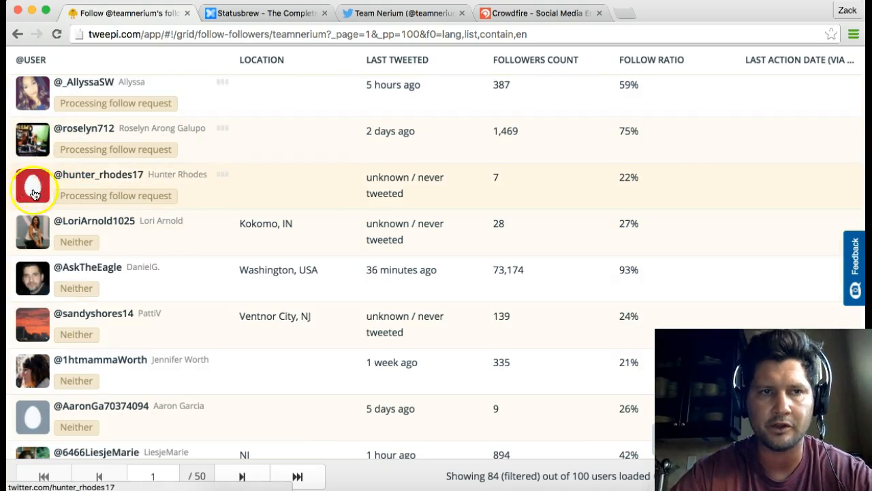
mouse_move(45, 242)
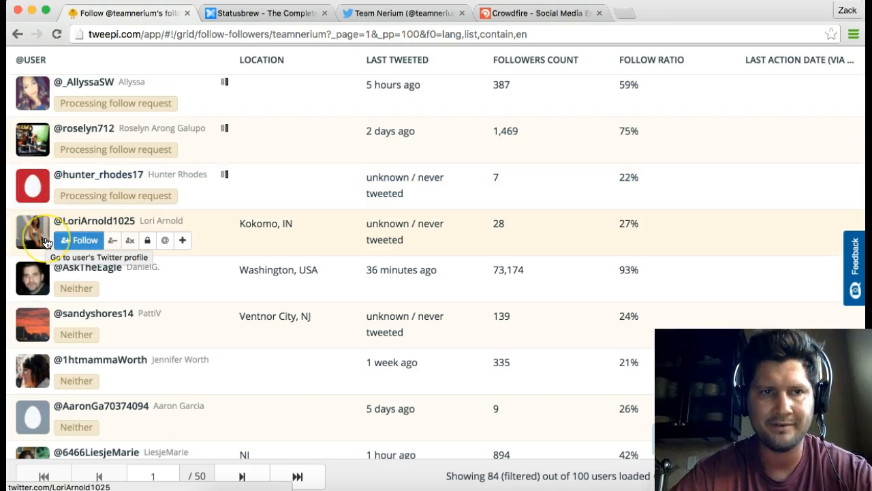
mouse_move(45, 200)
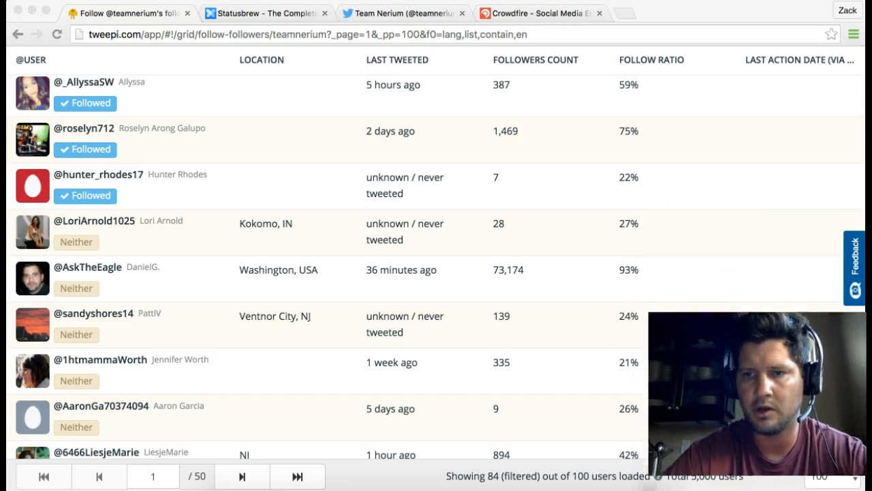
Follow the four consecutive users starting with the one in Kokomo, IN, and the NJ user, skipping the user with 9 followers.
click(78, 244)
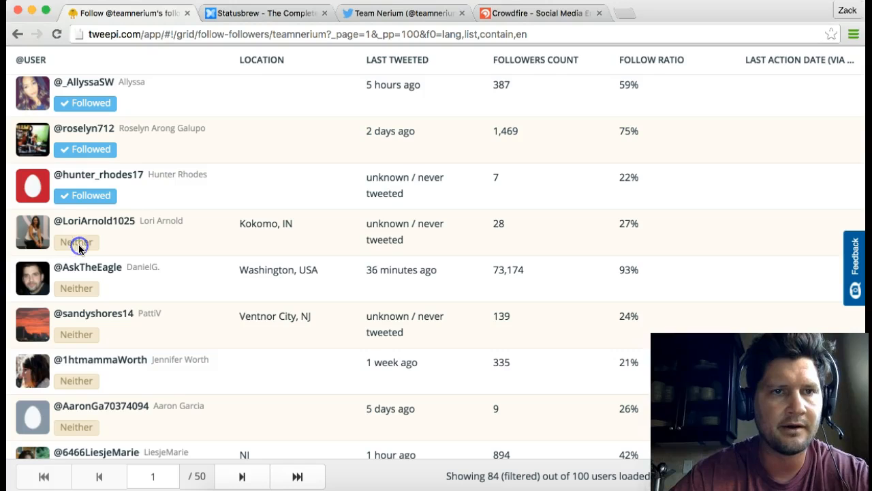
scroll(79, 249, down, 3)
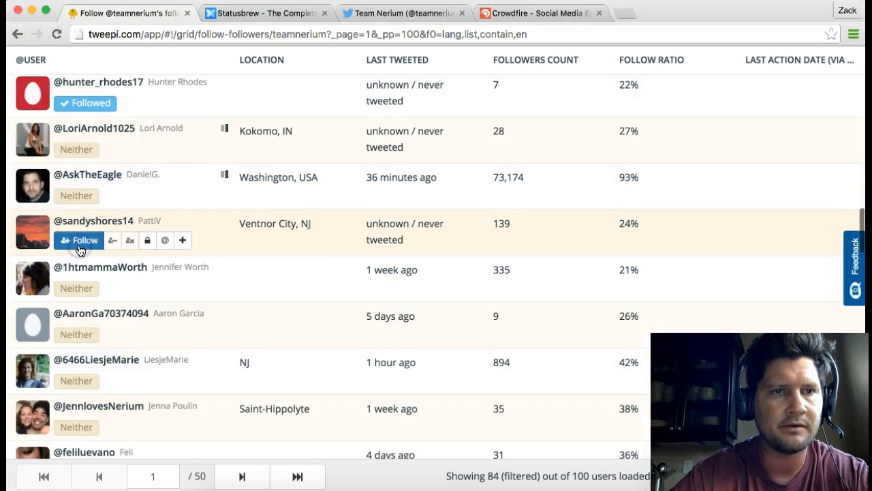
click(78, 242)
scroll(81, 293, down, 1)
click(82, 286)
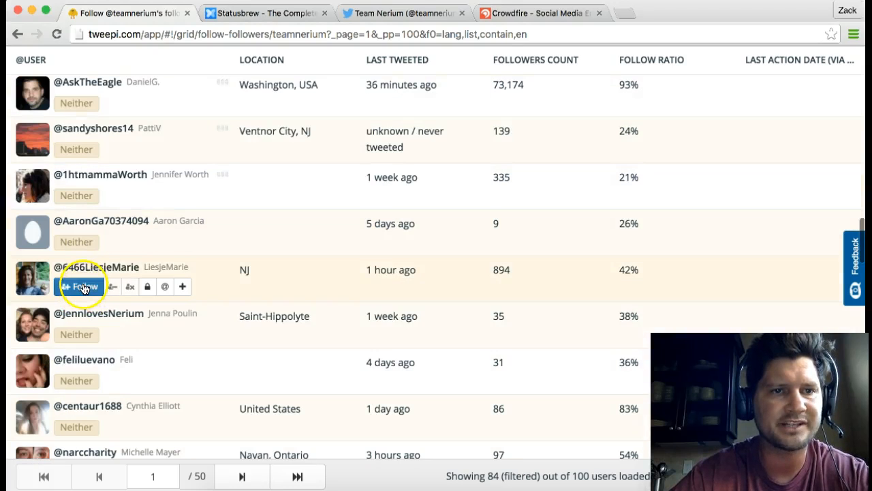
scroll(82, 290, down, 1)
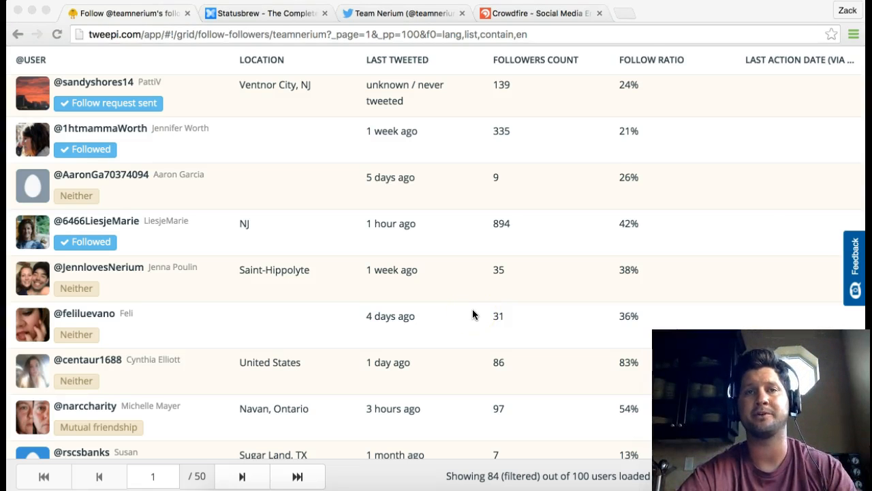
Follow the user located in Saint-Hippolyte, just below the NJ user.
click(77, 290)
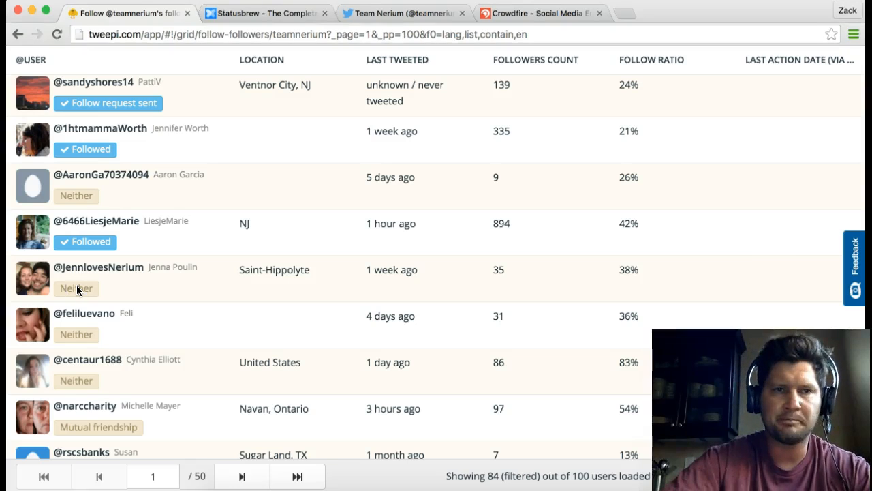
scroll(77, 289, down, 1)
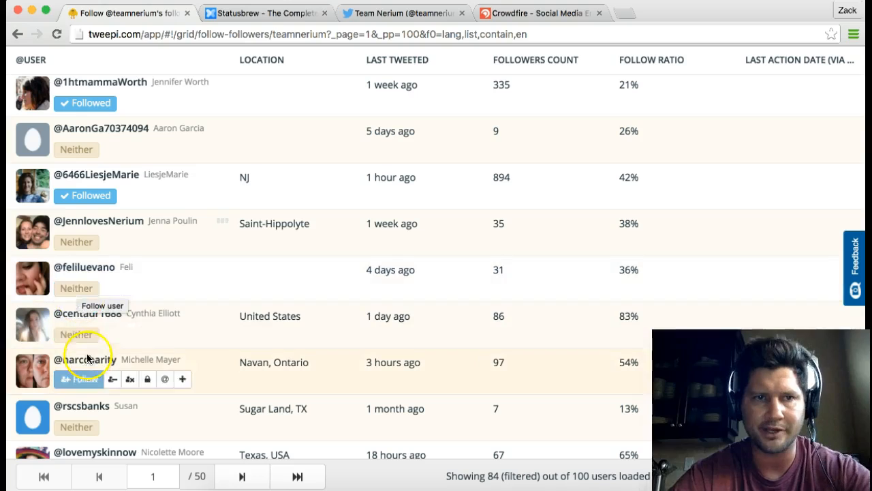
click(84, 291)
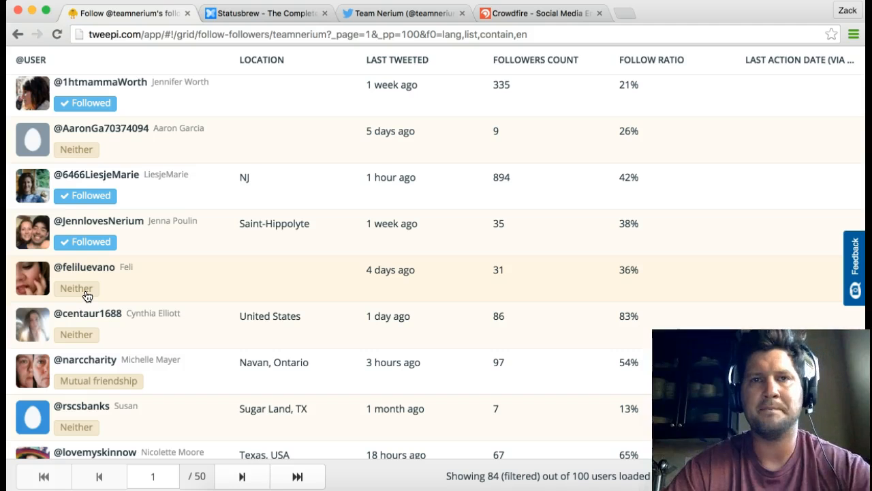
Switch to Twitter, look through Team Nerium's followers page and return to the Tweepi followers list.
click(383, 16)
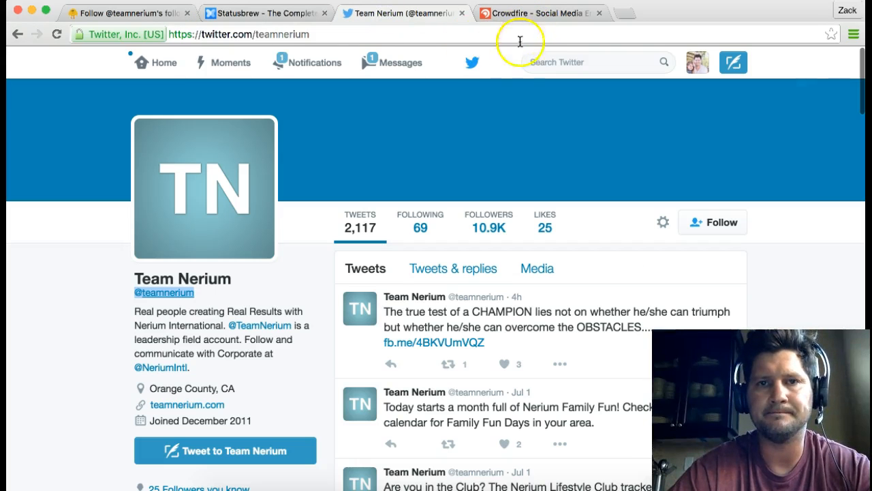
click(488, 229)
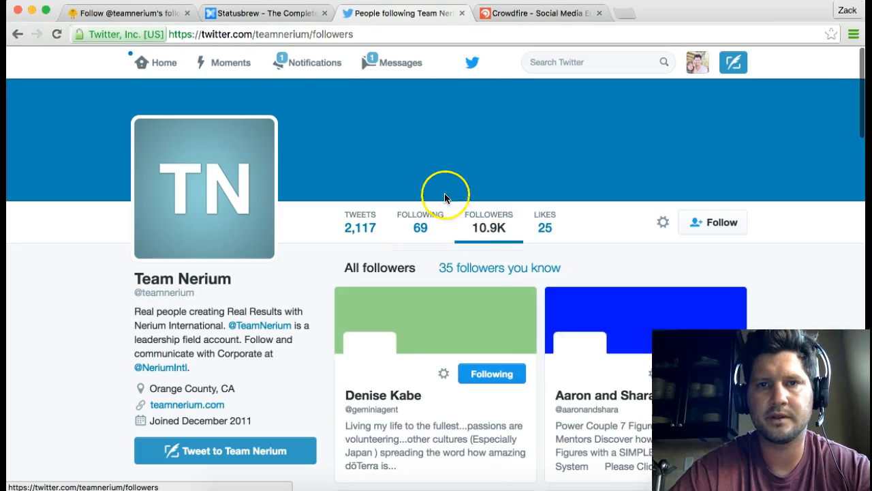
scroll(444, 199, down, 4)
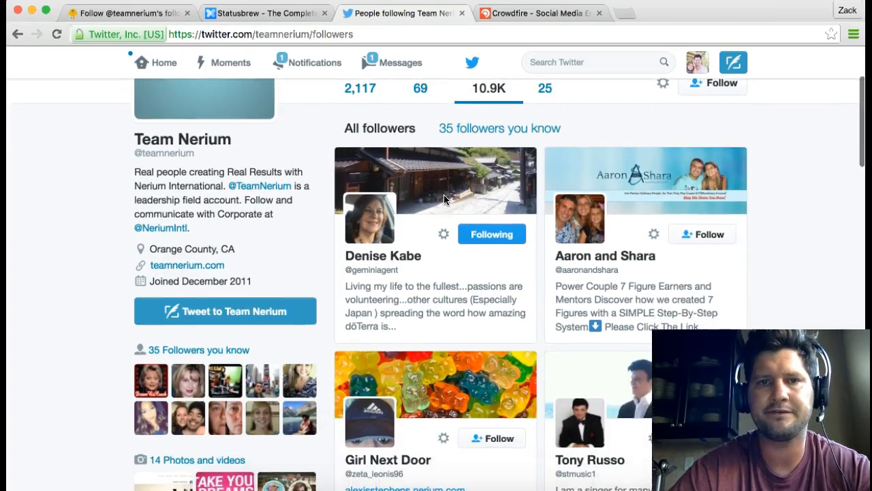
scroll(439, 202, up, 1)
scroll(440, 202, up, 2)
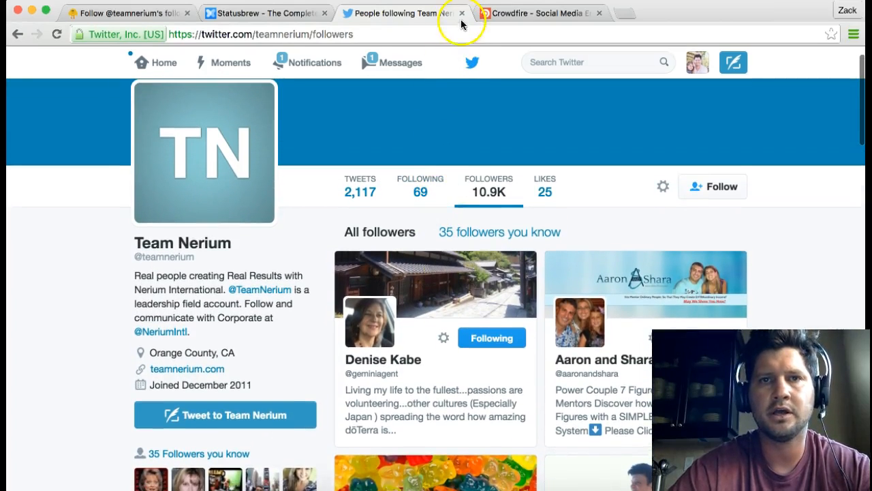
click(152, 15)
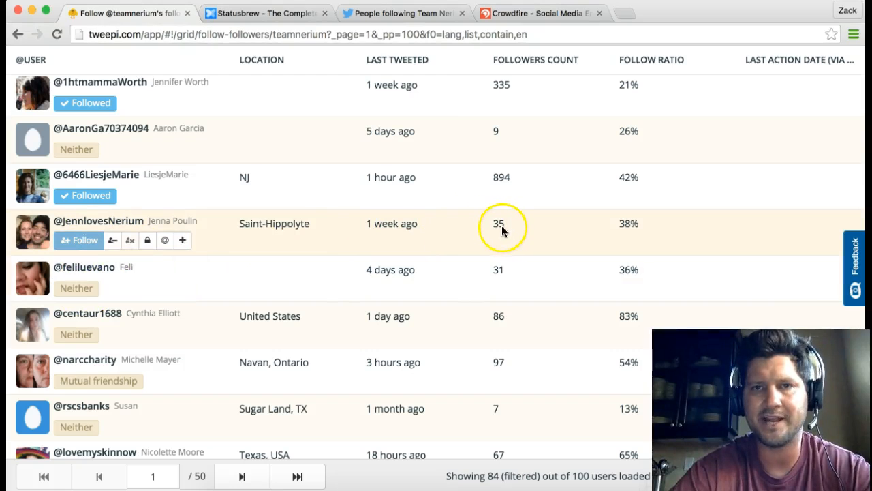
Examine the follower counts, follow ratios and follow statuses of the listed users, and check the Followed counter above the list.
click(628, 228)
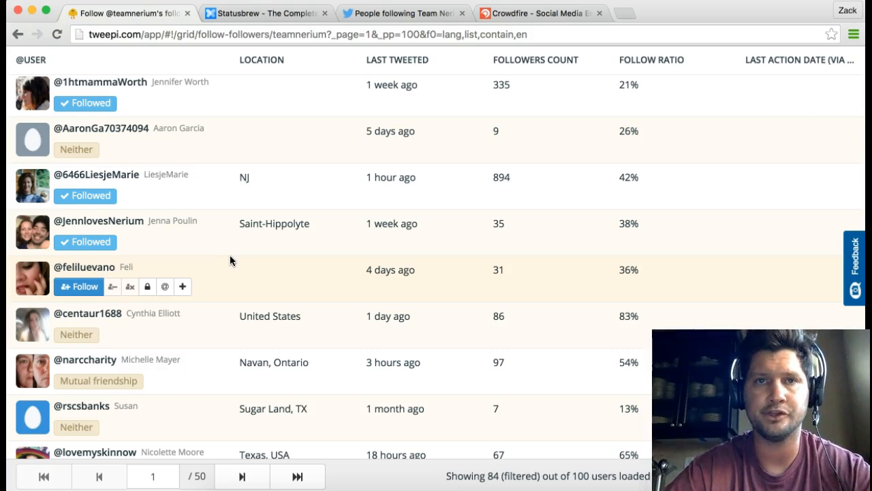
click(159, 310)
scroll(165, 317, down, 3)
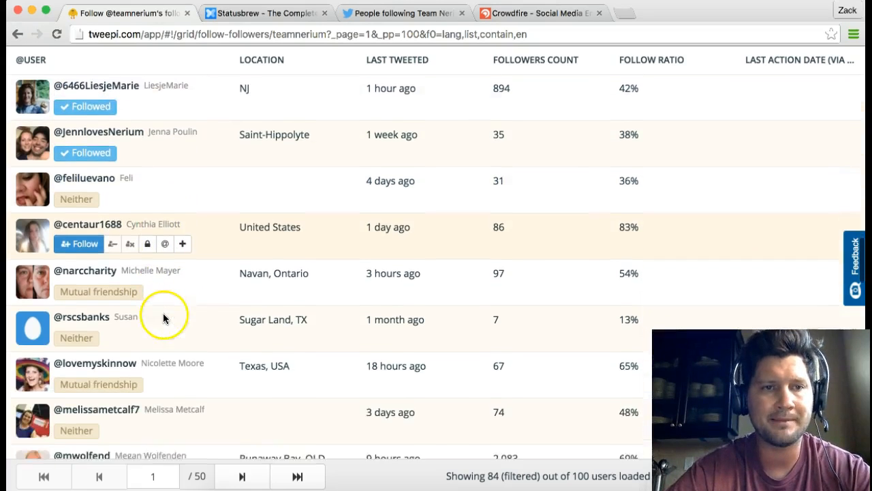
click(91, 196)
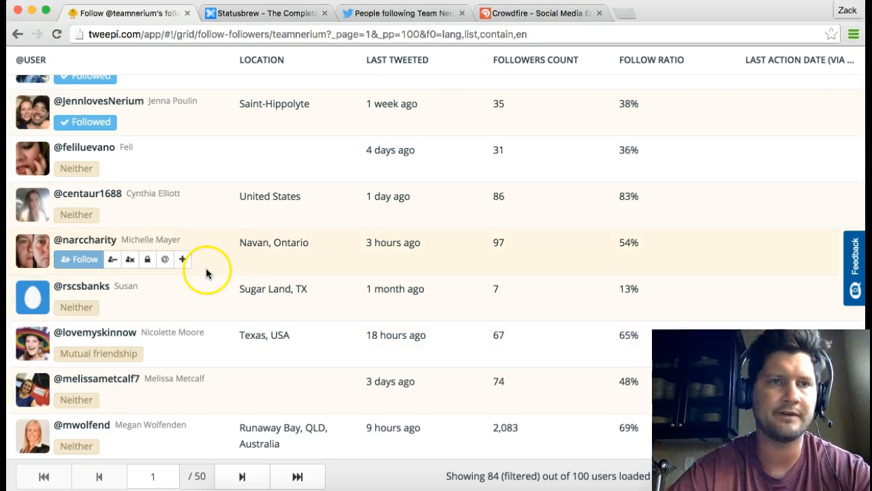
scroll(515, 188, up, 8)
scroll(515, 188, up, 15)
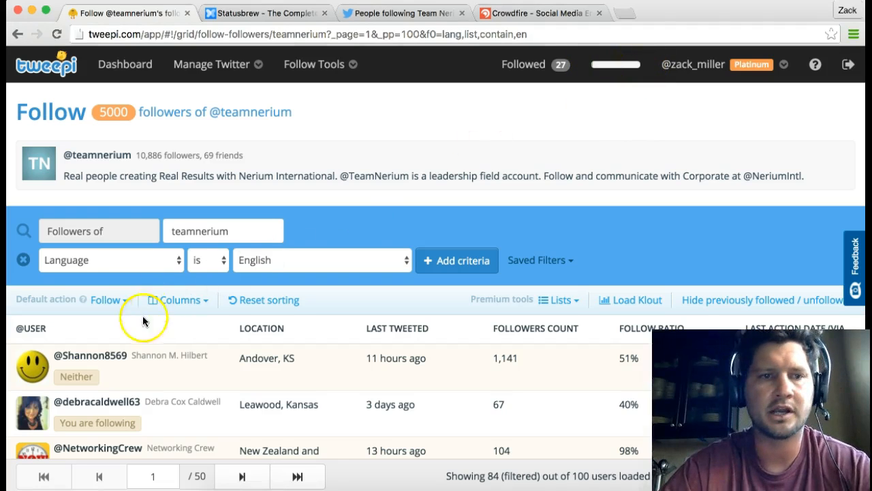
mouse_move(90, 431)
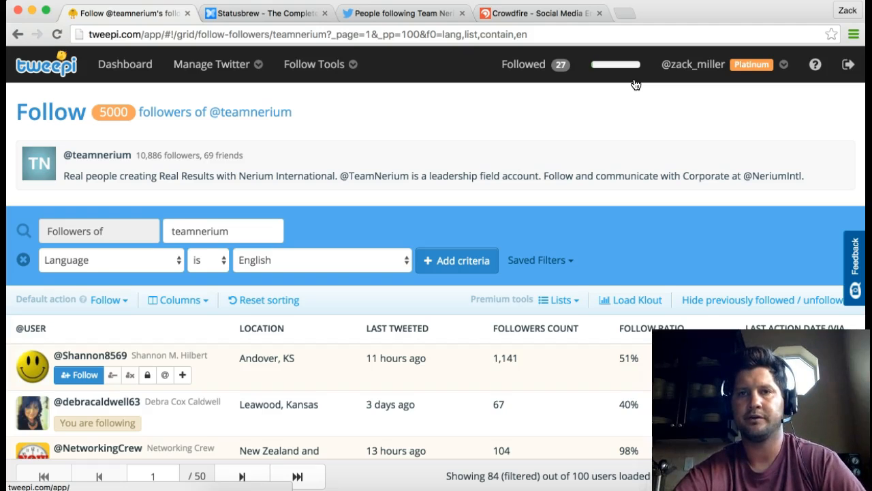
Switch from Tweepi to the Statusbrew website, passing through Team Nerium's Twitter followers page.
click(461, 68)
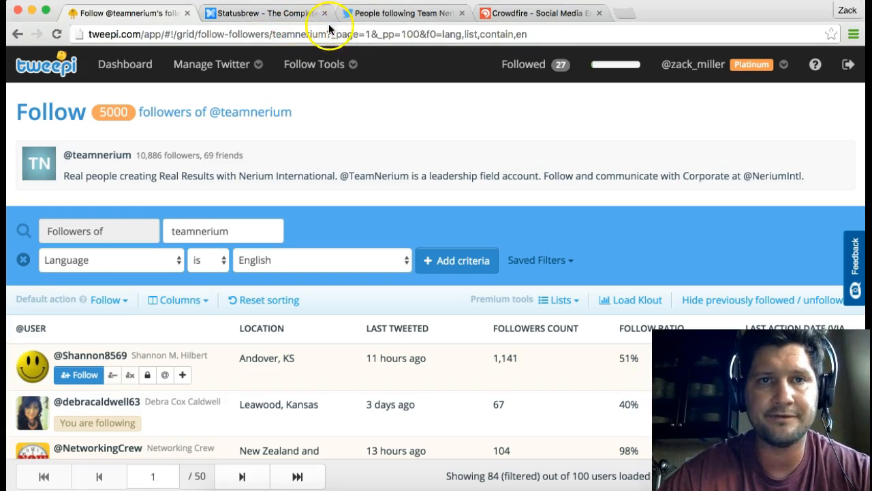
click(403, 14)
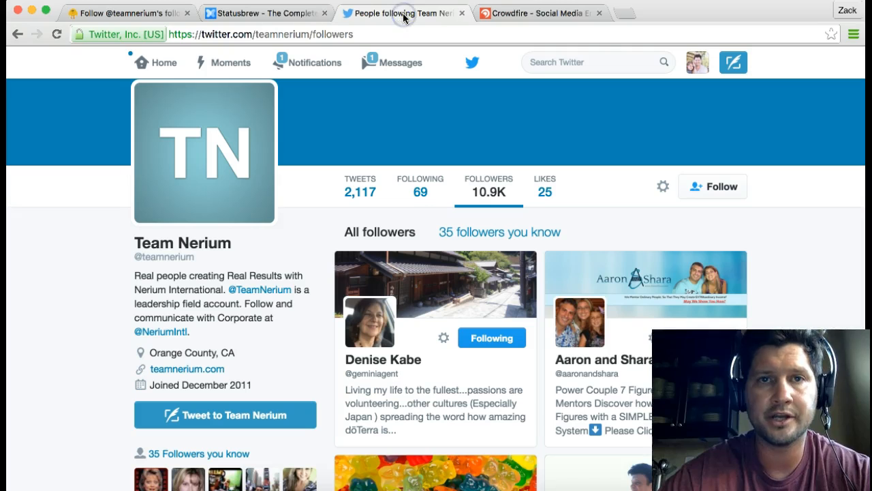
click(298, 11)
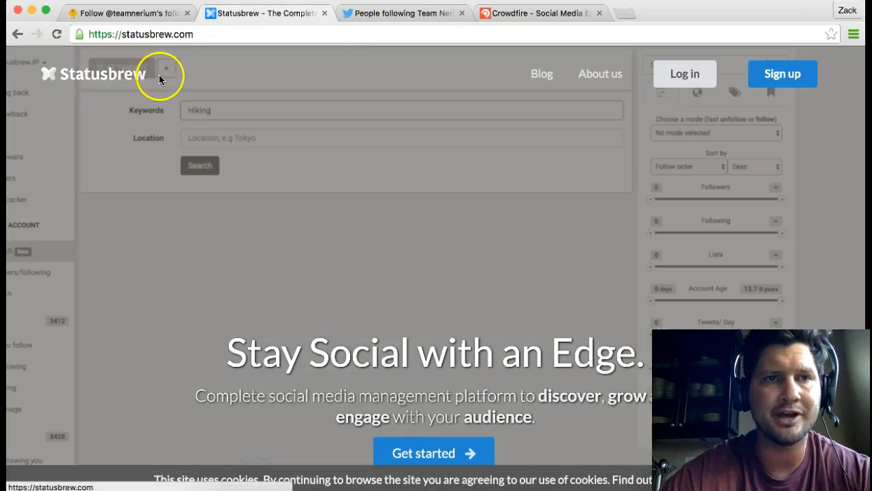
text(San Francisco)
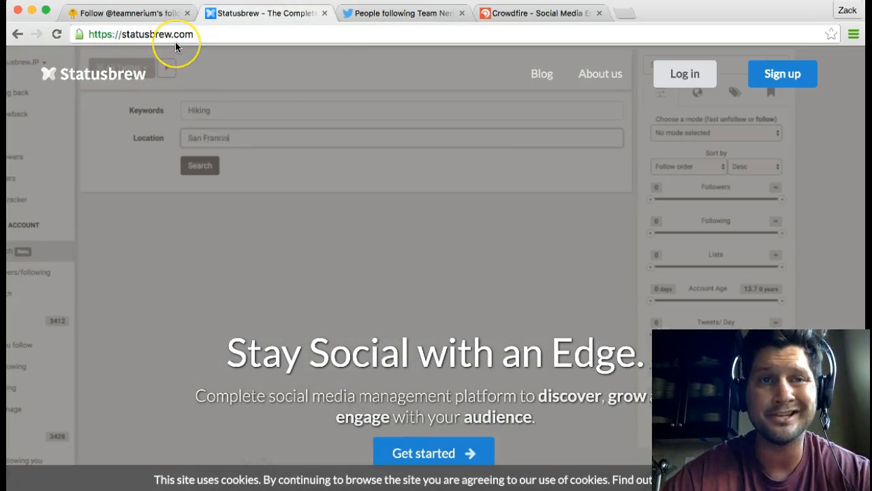
key(Return)
scroll(319, 157, down, 6)
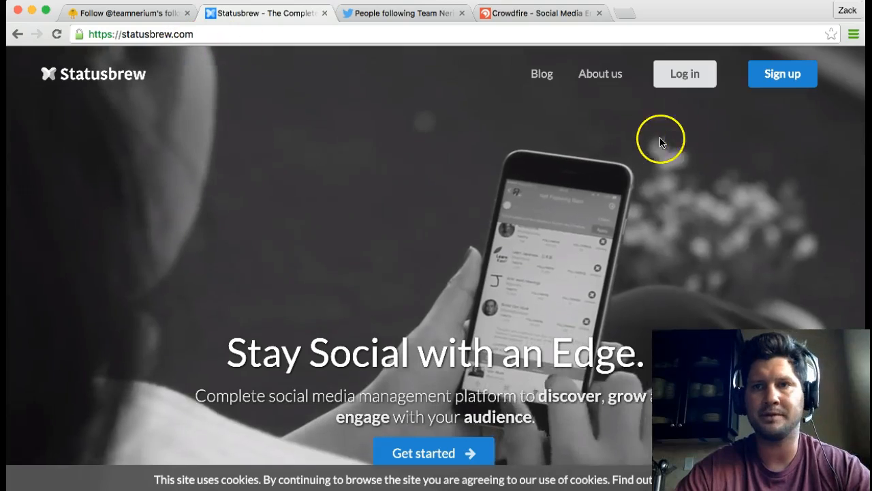
Log in to Statusbrew with Twitter and authorize the app to use the account.
click(693, 74)
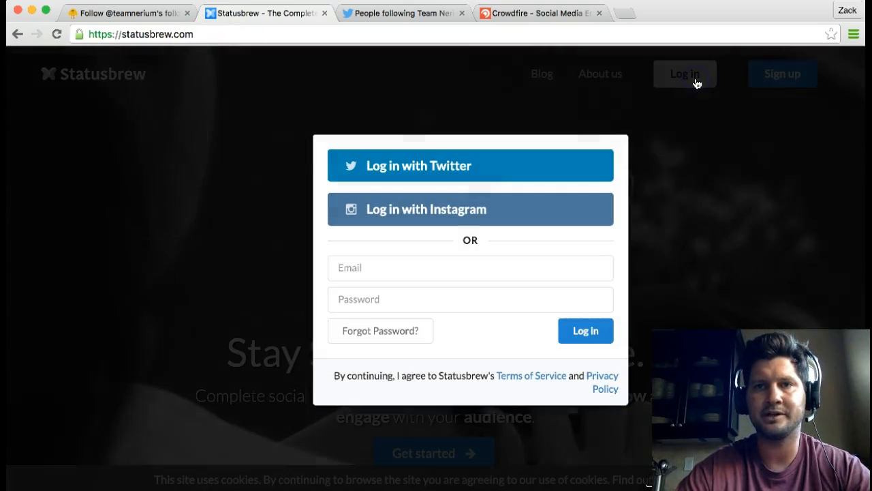
click(490, 167)
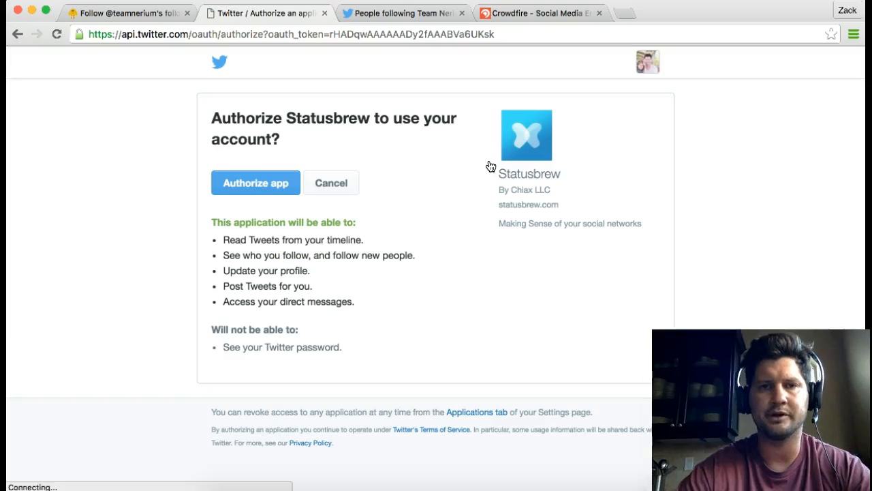
click(288, 182)
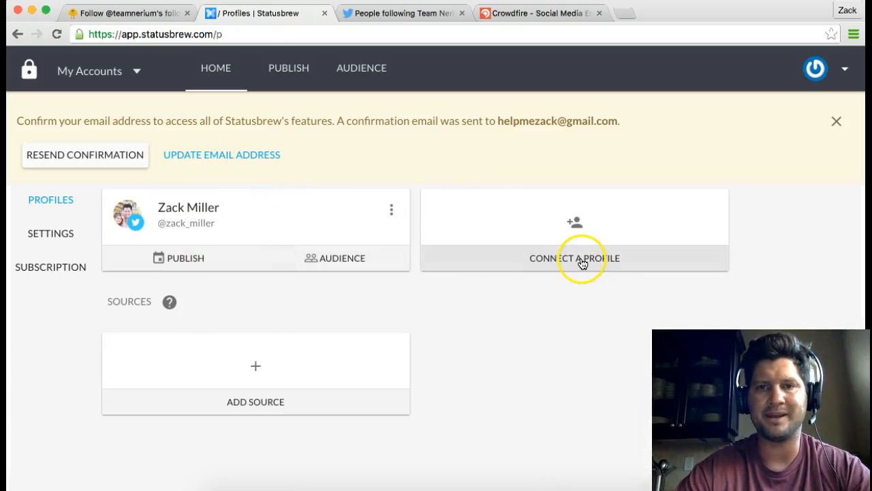
Open the connected Twitter profile's community page and show the accounts not following back.
click(574, 228)
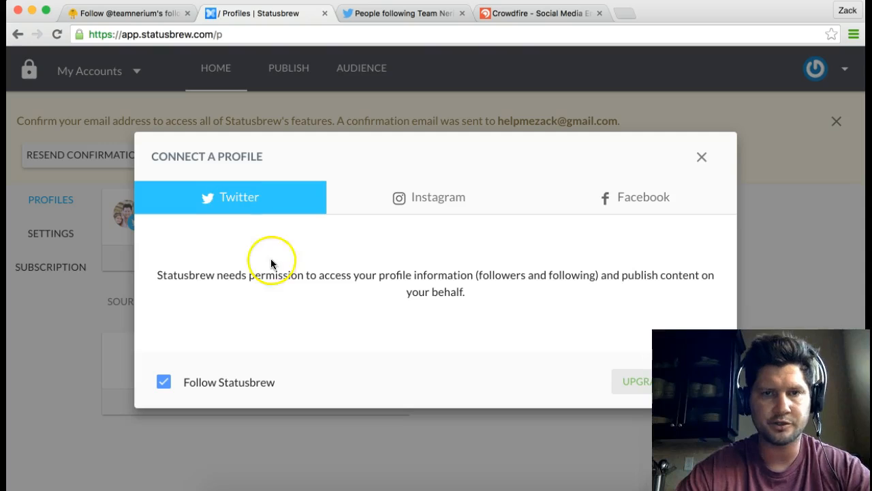
click(702, 158)
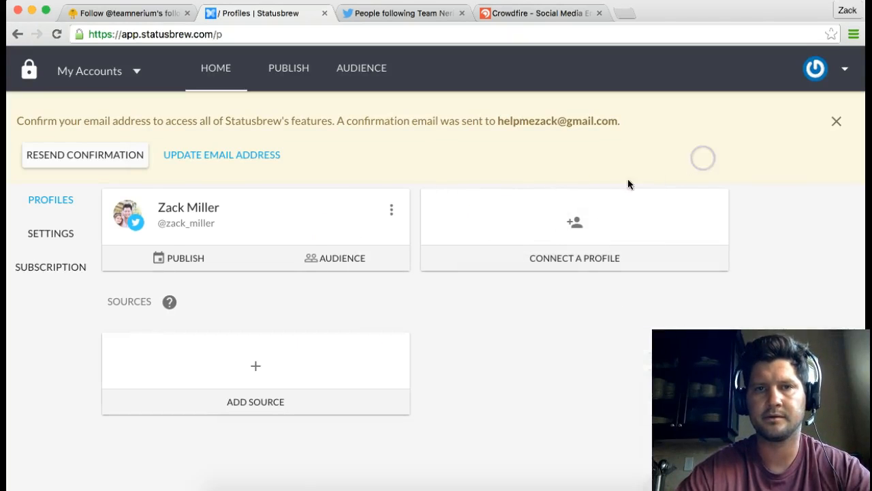
click(231, 217)
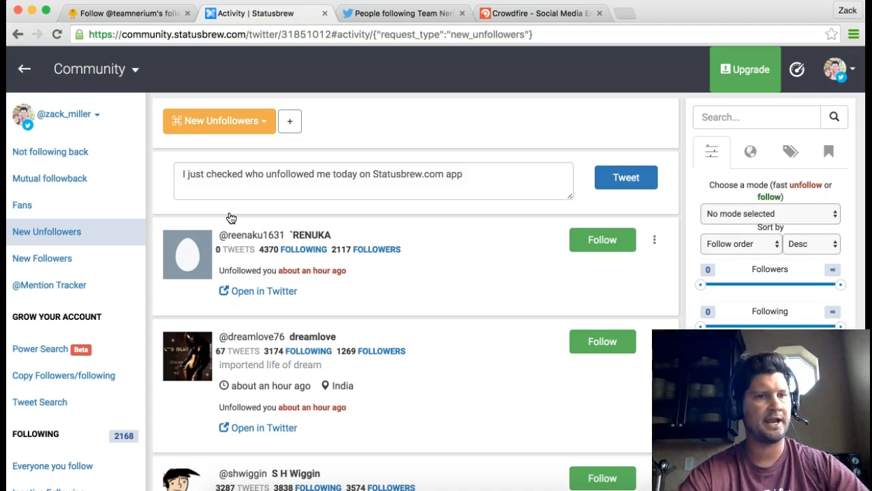
click(75, 158)
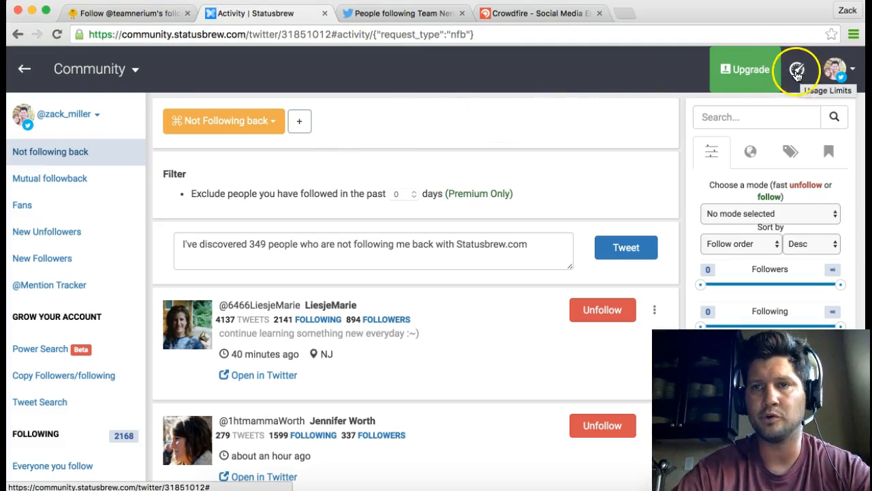
Sort the Not following back list by follow order in ascending direction.
scroll(578, 170, down, 4)
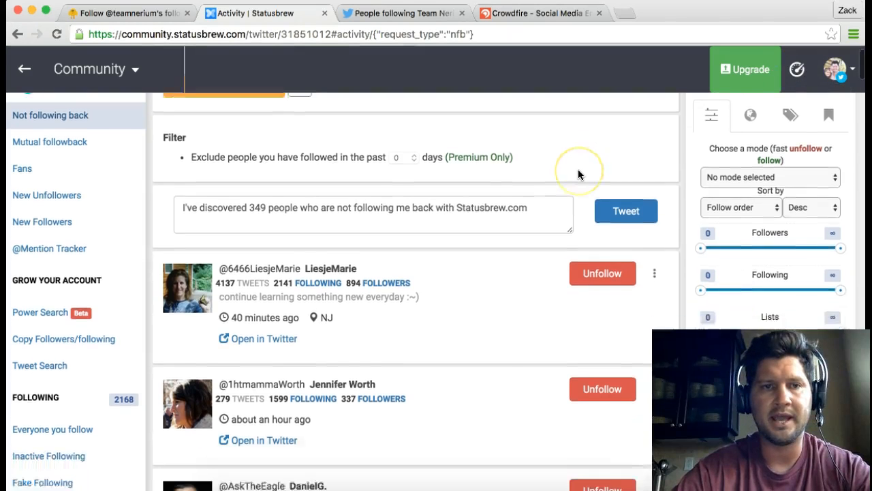
scroll(578, 170, up, 3)
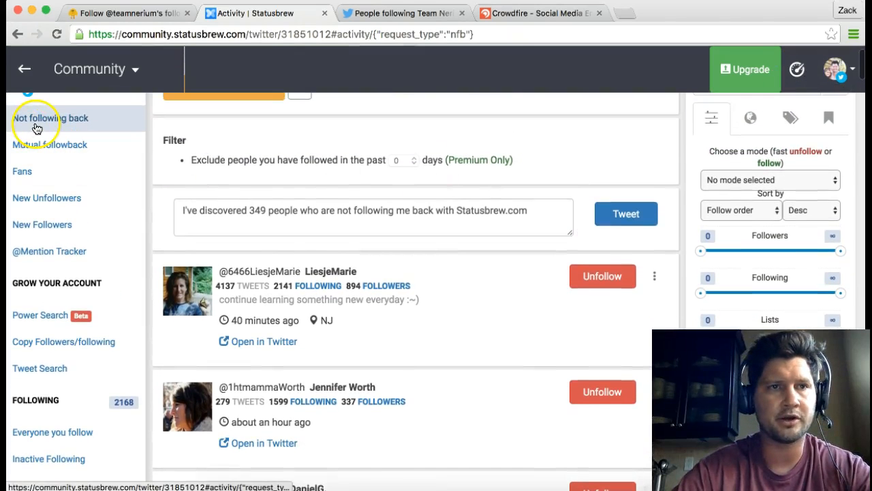
click(827, 210)
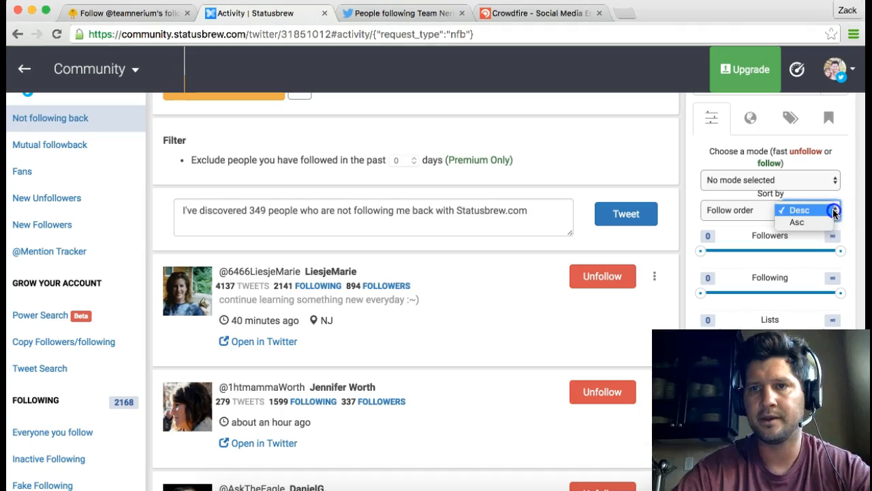
click(823, 222)
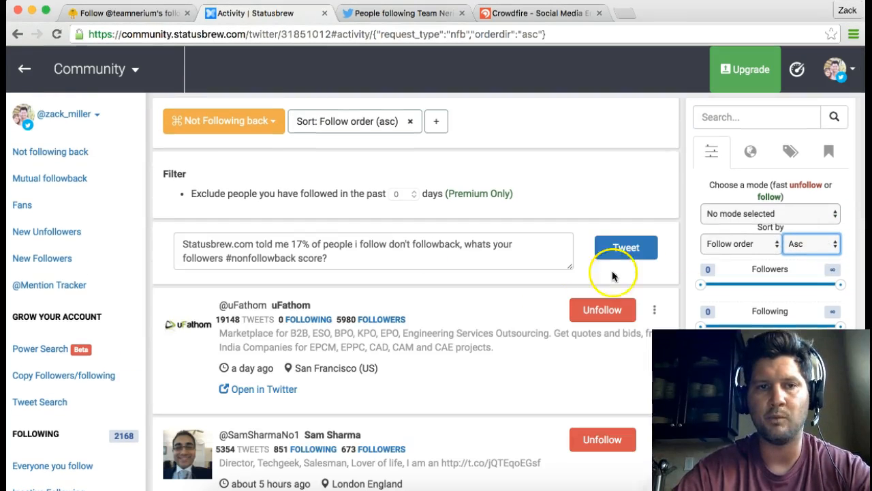
Examine the following and follower counts, activity times and locations of the first accounts in the sorted list.
scroll(375, 368, down, 3)
scroll(377, 365, down, 1)
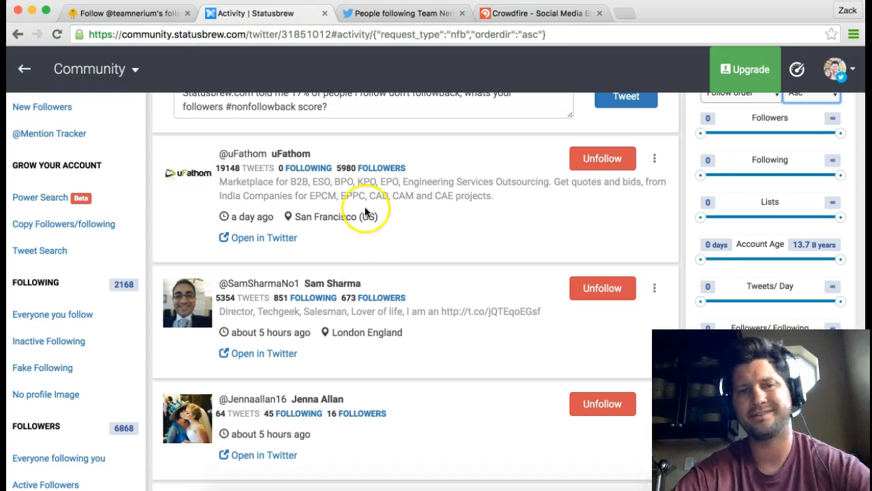
mouse_move(238, 218)
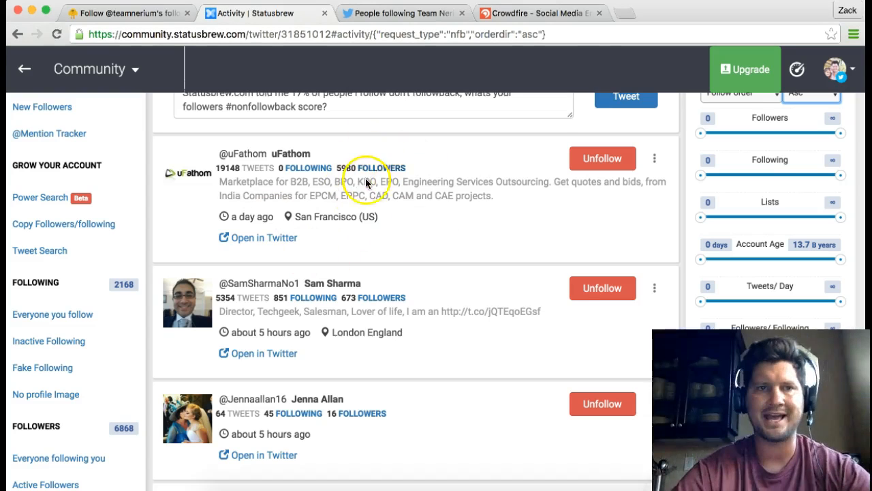
scroll(418, 219, up, 1)
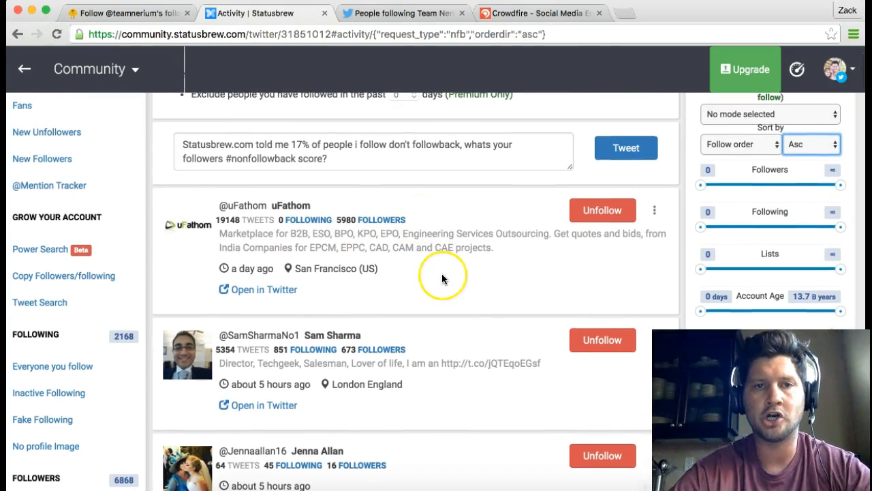
scroll(441, 273, down, 3)
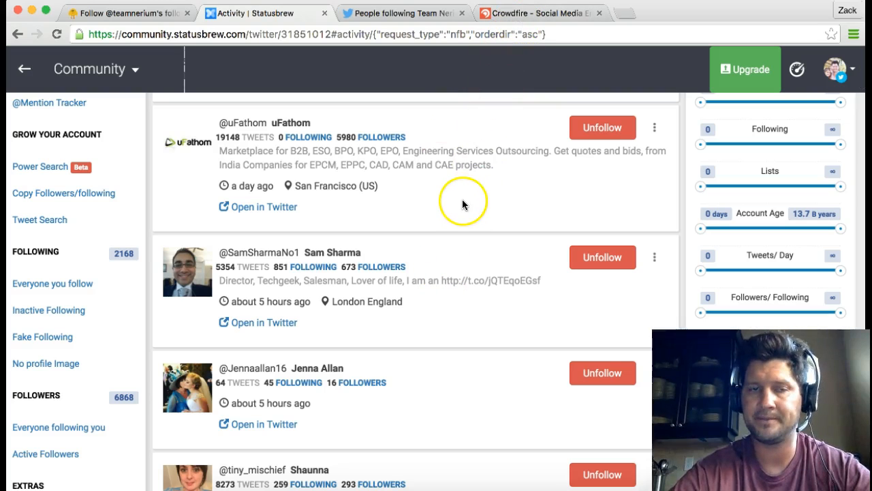
scroll(462, 201, up, 3)
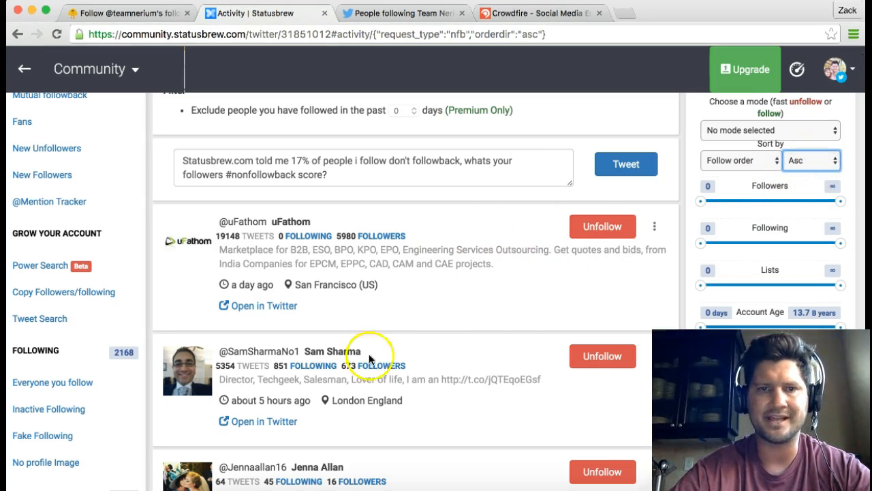
Try to unfollow the second listed account, located in London, England, and dismiss the membership offer.
scroll(362, 368, down, 2)
click(497, 314)
click(593, 293)
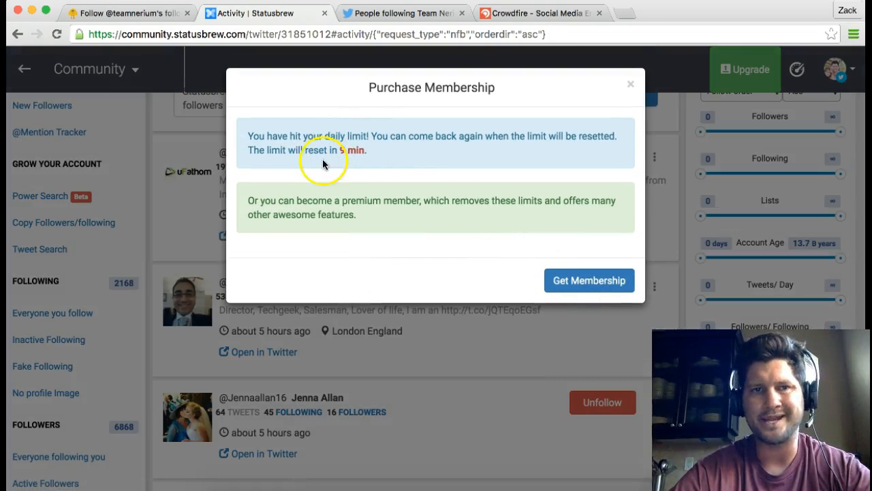
click(630, 88)
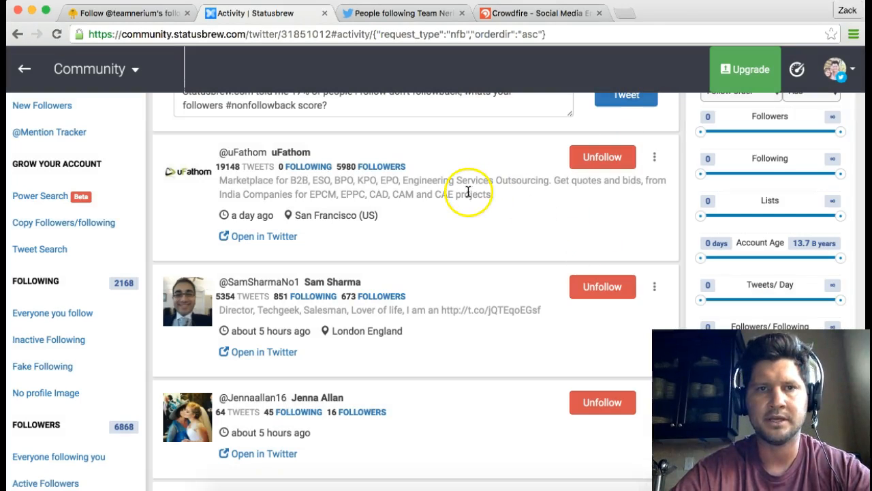
scroll(467, 184, down, 1)
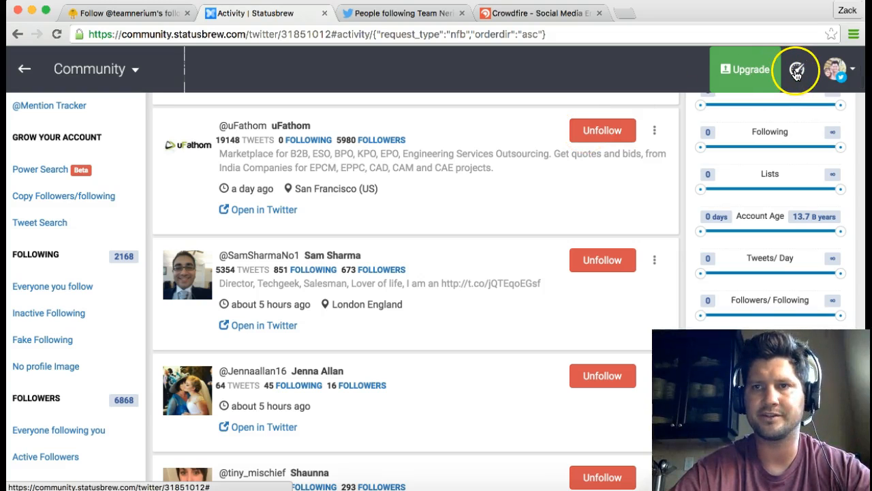
click(621, 133)
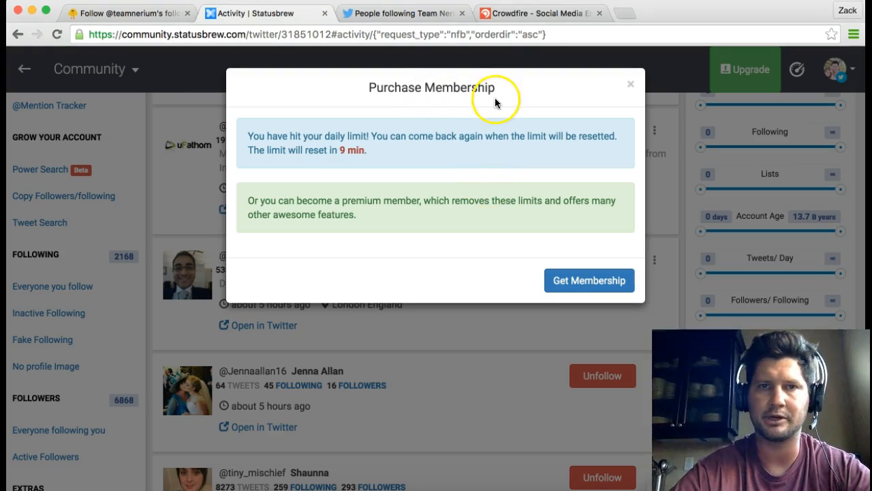
click(631, 84)
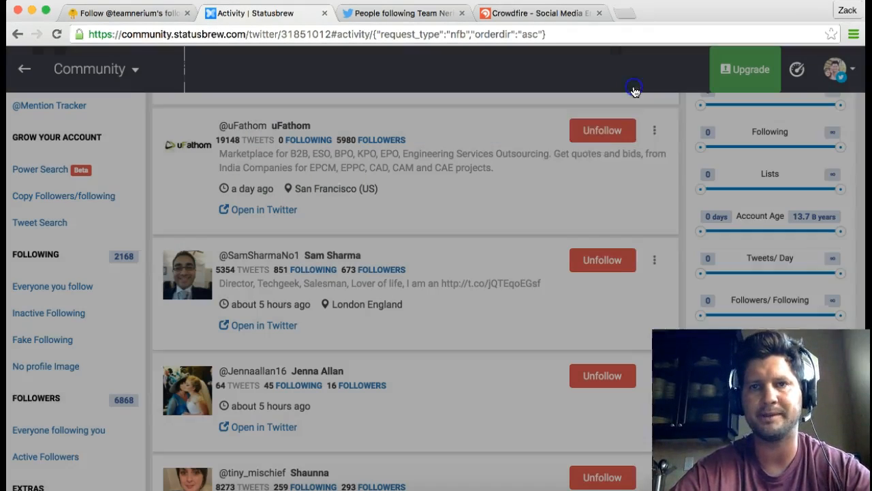
Look through more accounts that do not follow back and return to uFathom at the start of the list.
scroll(459, 215, down, 6)
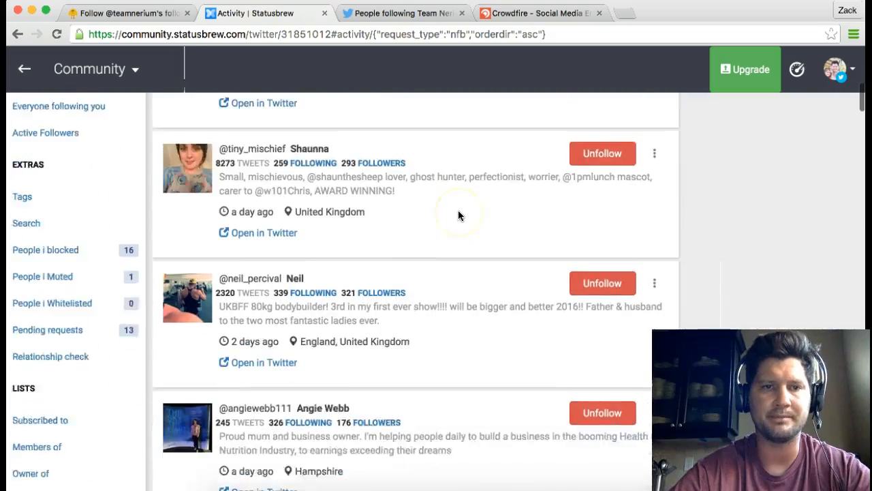
scroll(458, 215, up, 8)
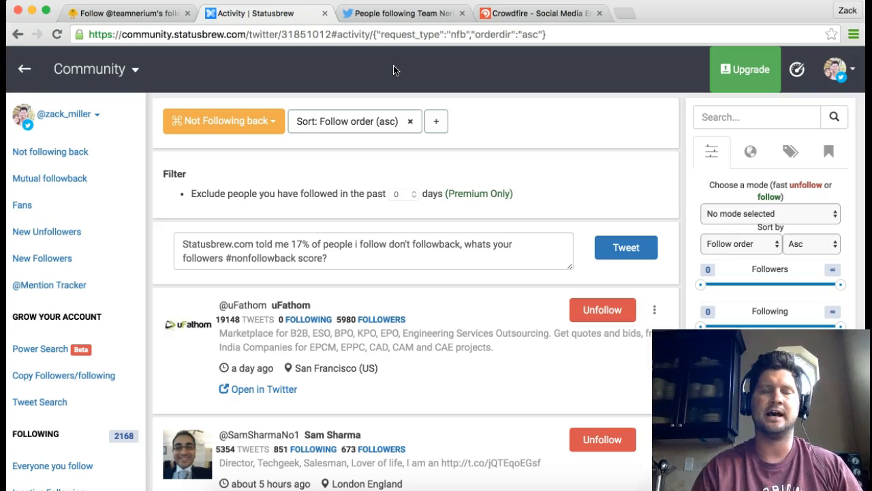
click(606, 312)
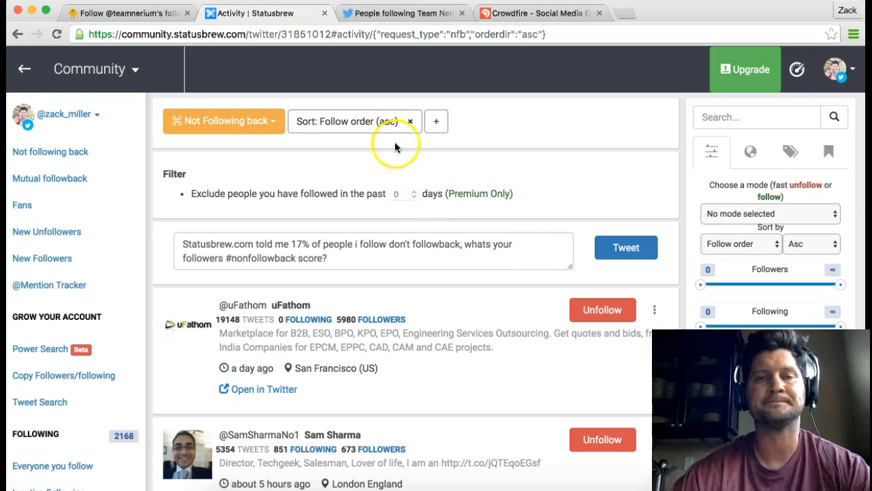
Switch to Crowdfire, sign in with Twitter and open the DM Marketing settings under Automate.
click(543, 14)
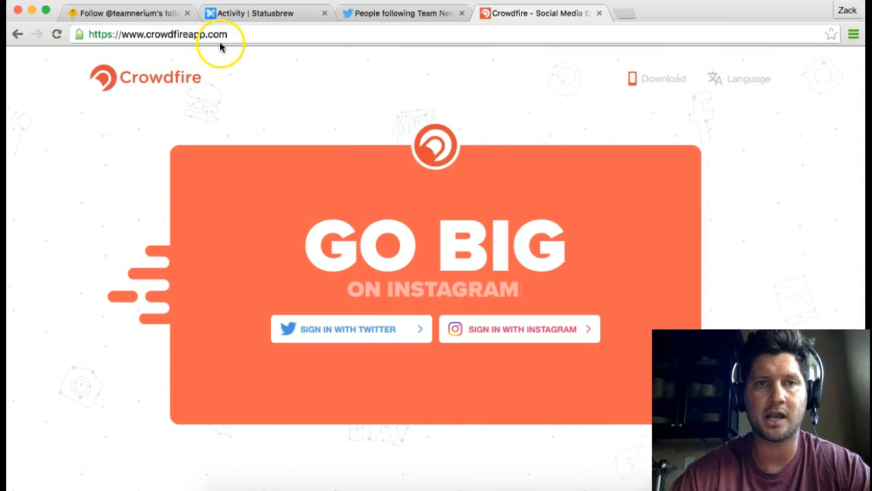
click(377, 331)
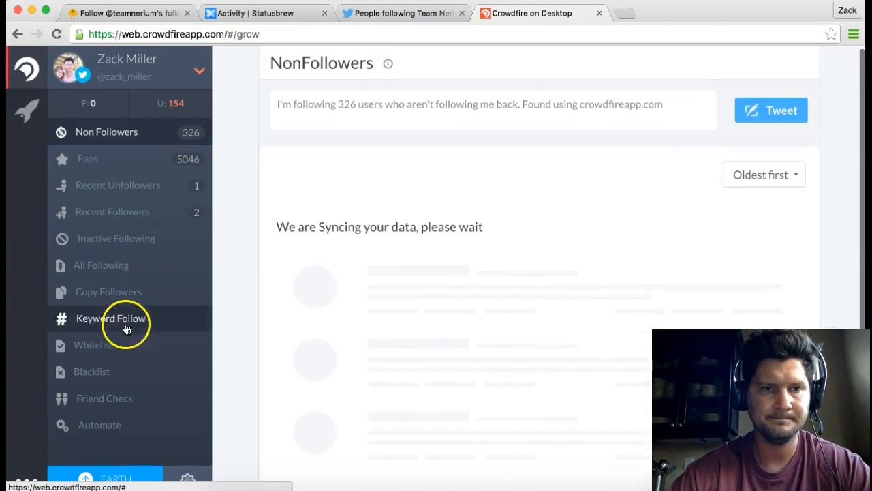
click(111, 427)
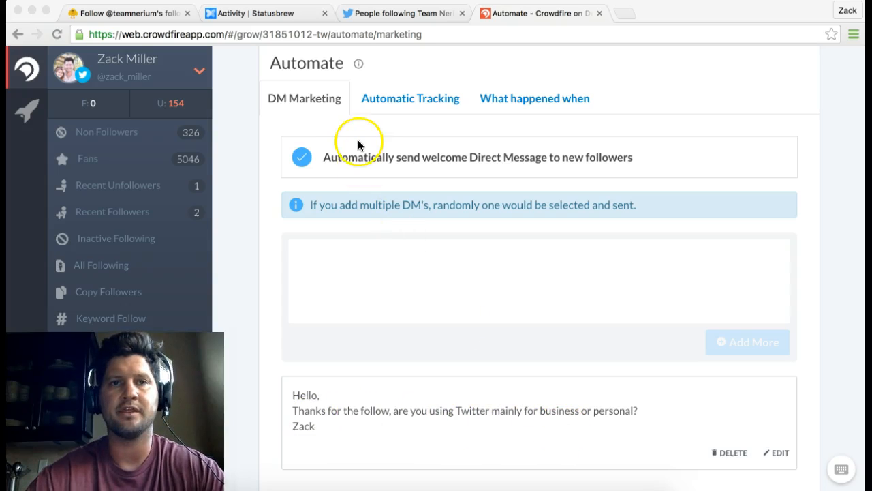
Switch to Twitter and check the direct messages for the automatic welcome messages sent to new followers.
click(402, 15)
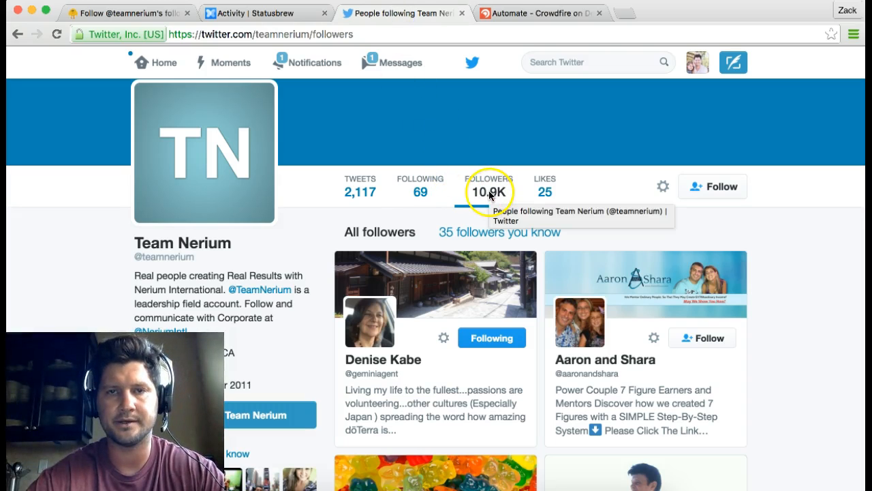
click(404, 66)
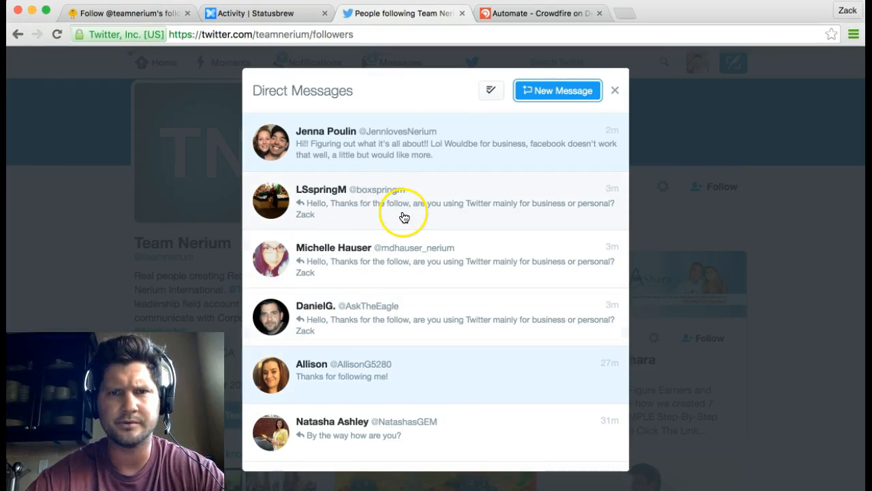
click(401, 268)
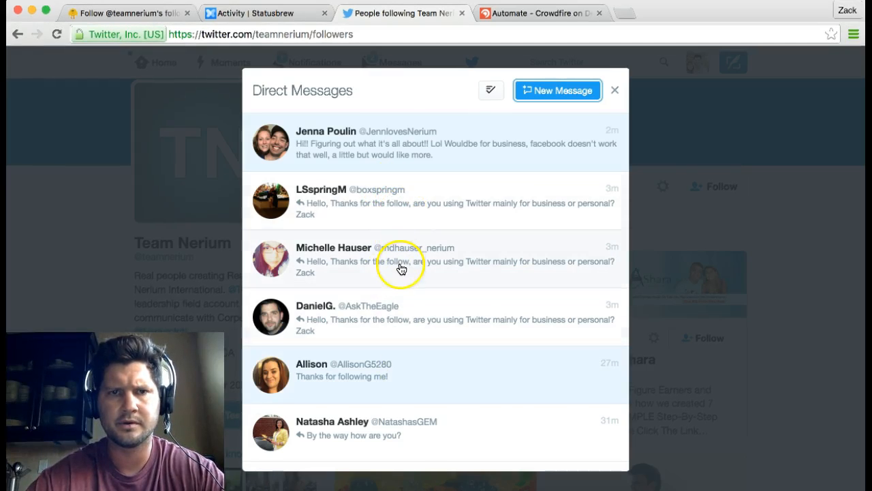
Find the direct message asking "What company are you with?" and read that conversation from the welcome message onward.
scroll(401, 269, down, 5)
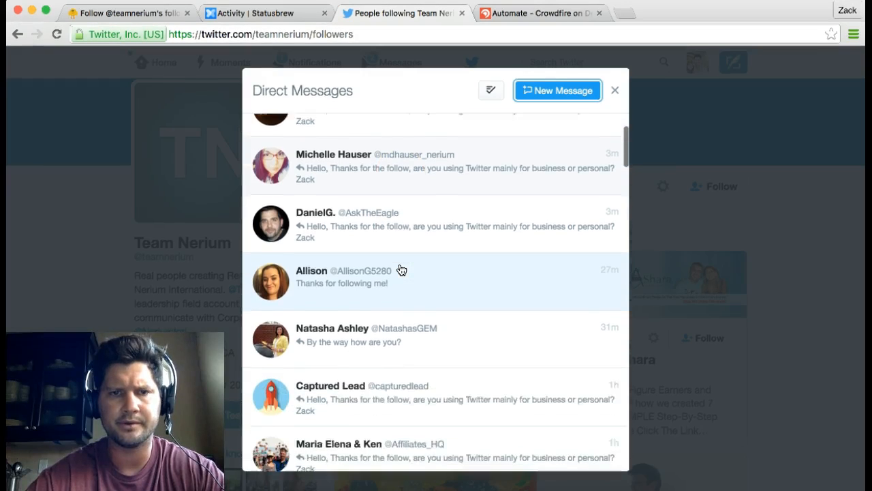
scroll(401, 264, down, 5)
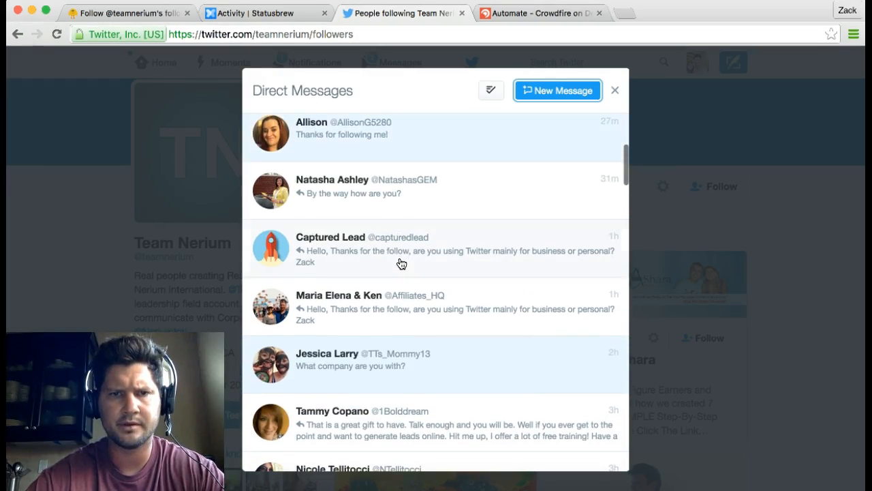
click(424, 292)
click(426, 332)
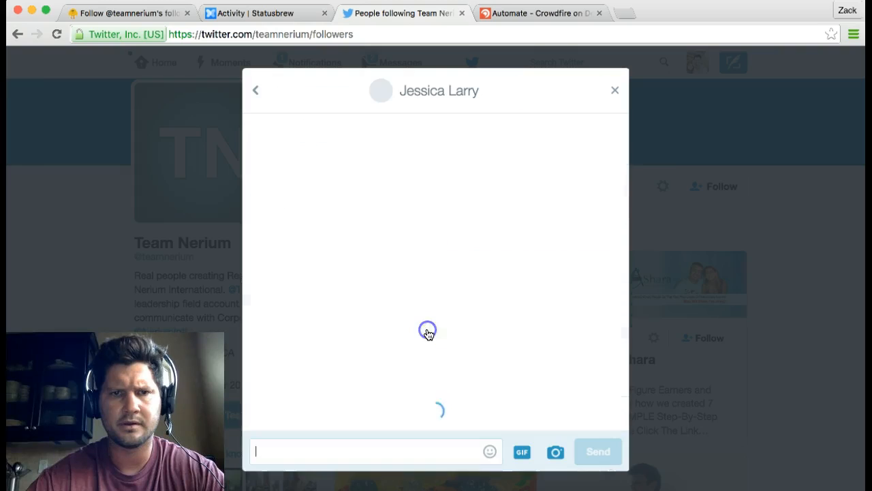
scroll(423, 250, up, 10)
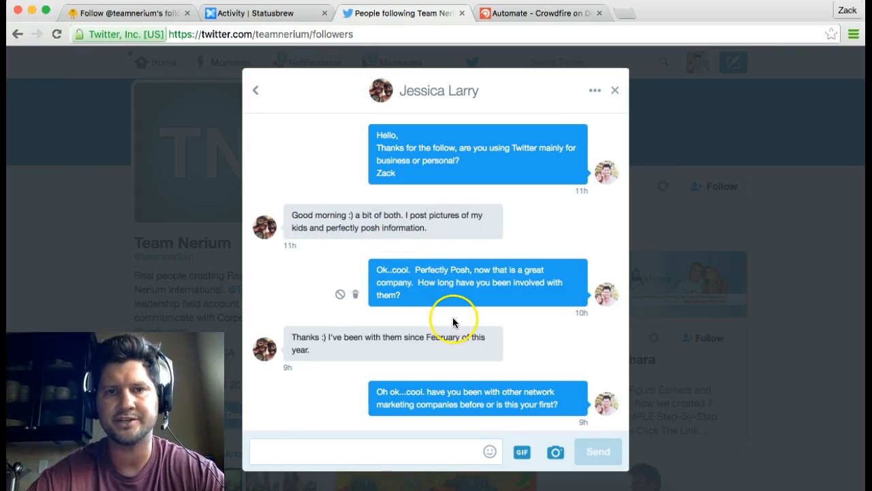
scroll(452, 318, down, 1)
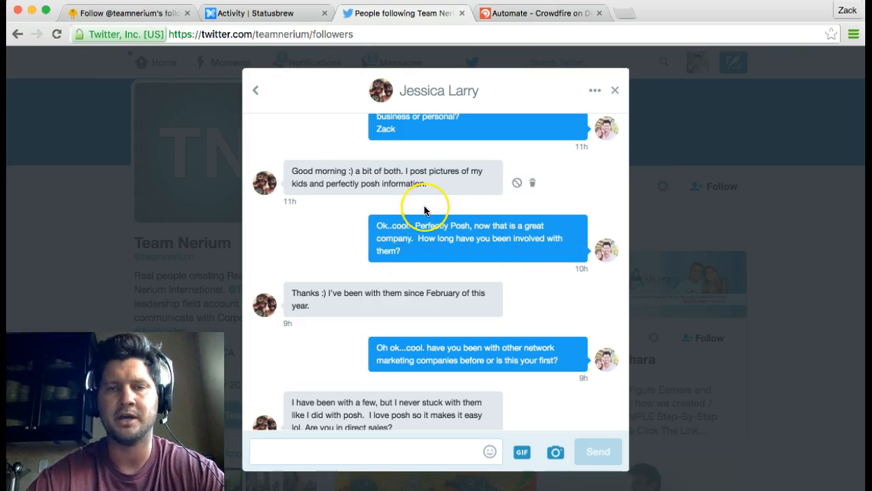
scroll(424, 210, up, 1)
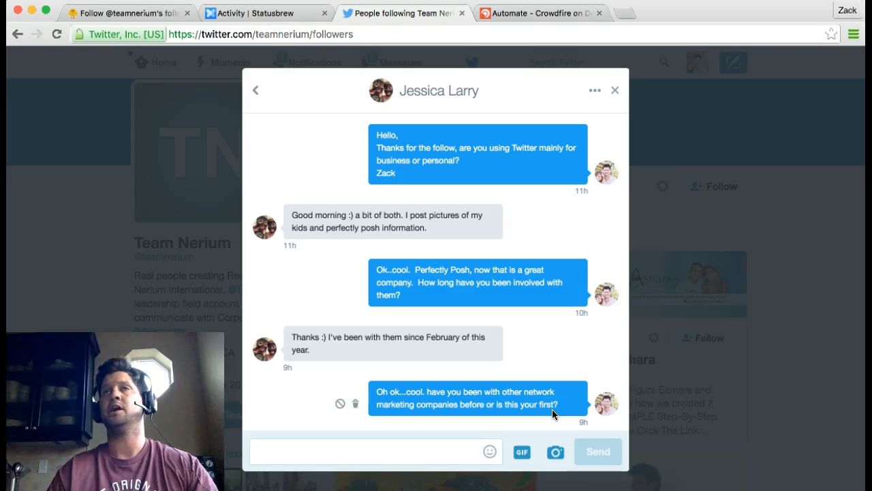
Open the Twitter profile of this conversation's sender and look through the profile details and tweets.
click(344, 255)
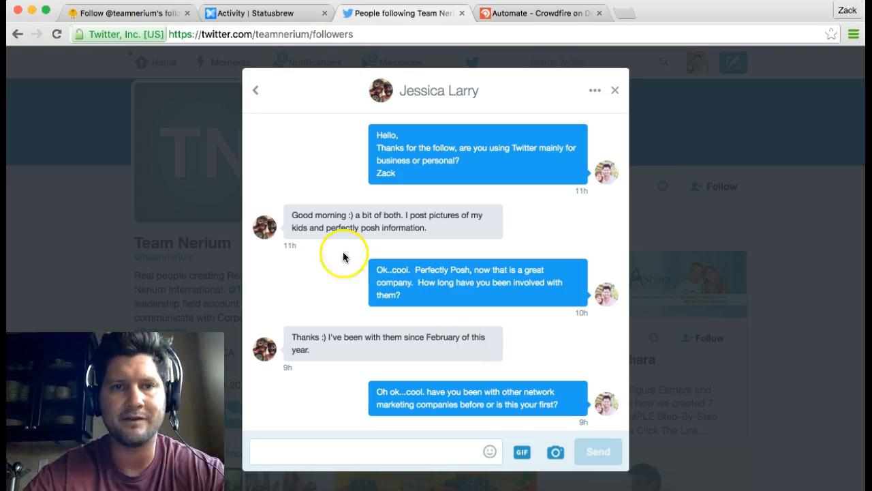
click(297, 226)
click(269, 230)
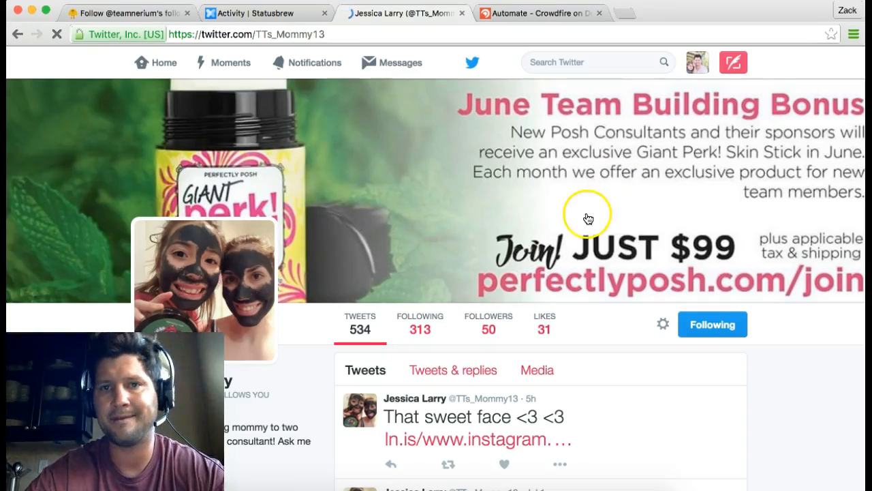
scroll(628, 215, down, 2)
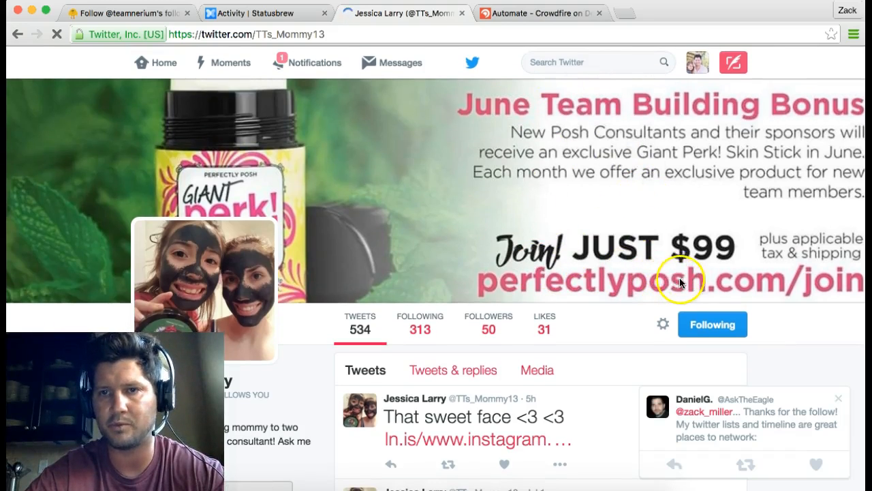
scroll(439, 228, down, 3)
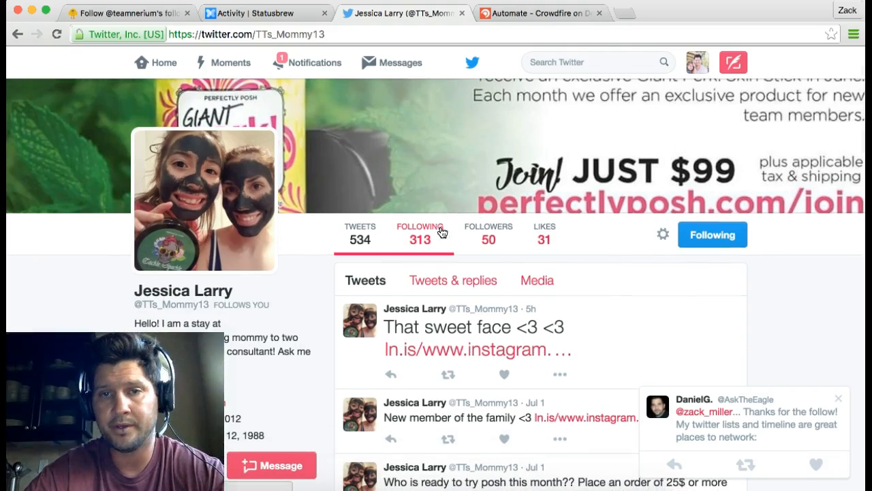
scroll(274, 315, down, 5)
View the Perfectly Posh website linked in the follower's profile, and close the site to return to Twitter.
click(195, 218)
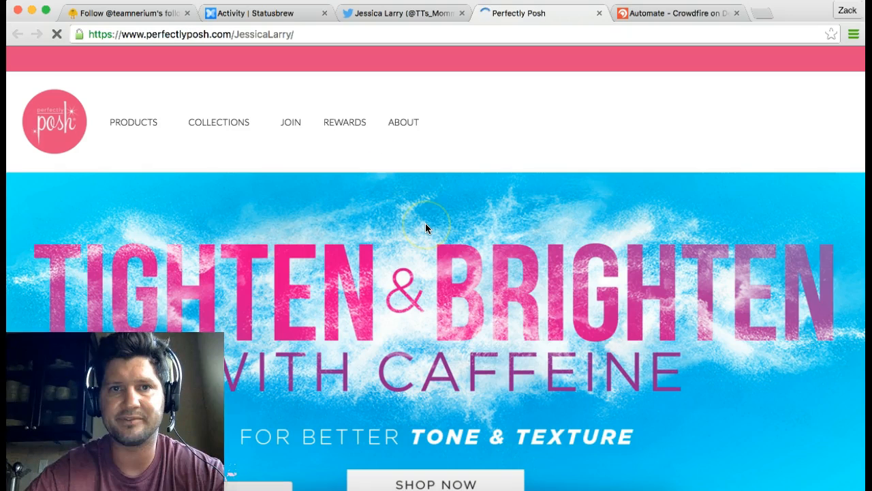
scroll(425, 228, down, 2)
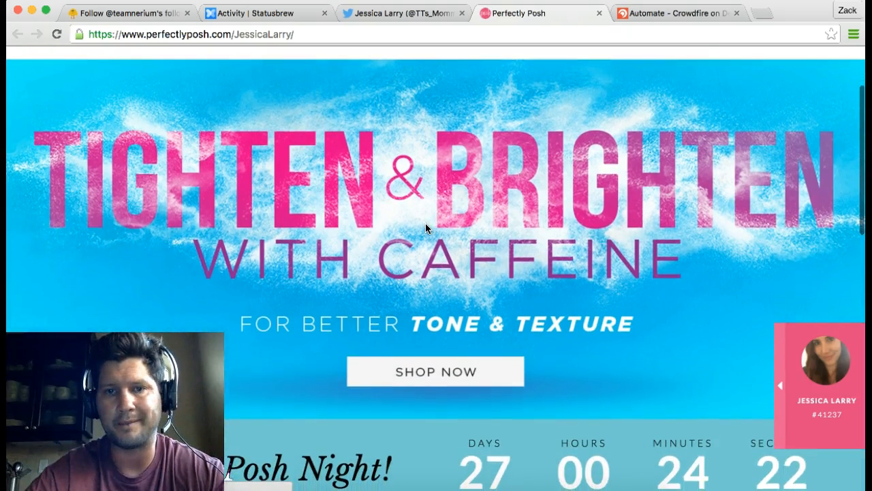
scroll(426, 228, up, 3)
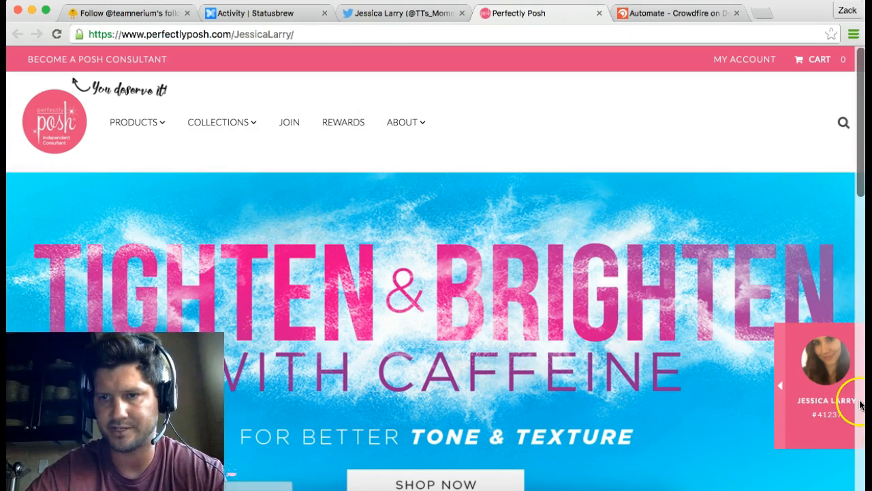
click(599, 13)
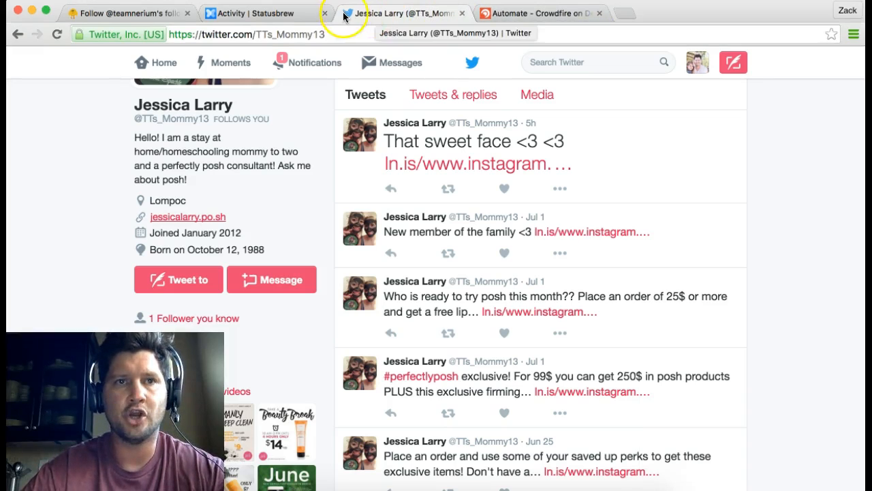
Return to the direct messages and reopen the conversation with the Perfectly Posh consultant.
click(398, 64)
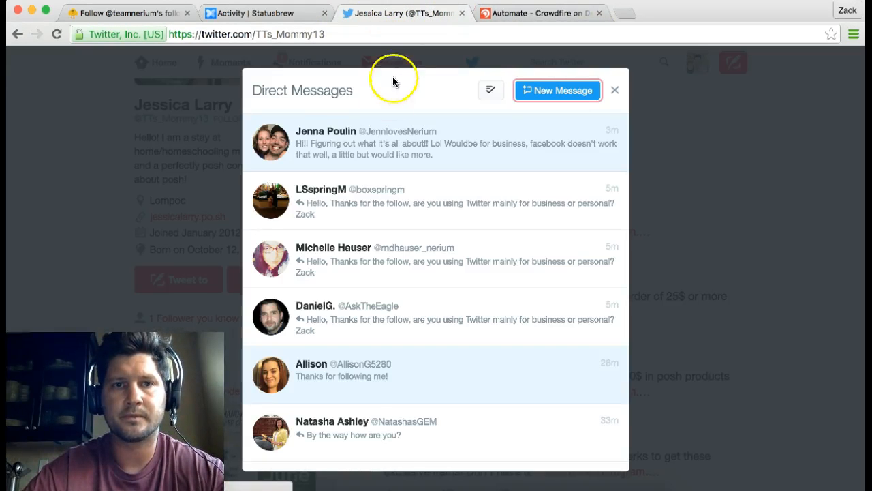
scroll(376, 374, down, 3)
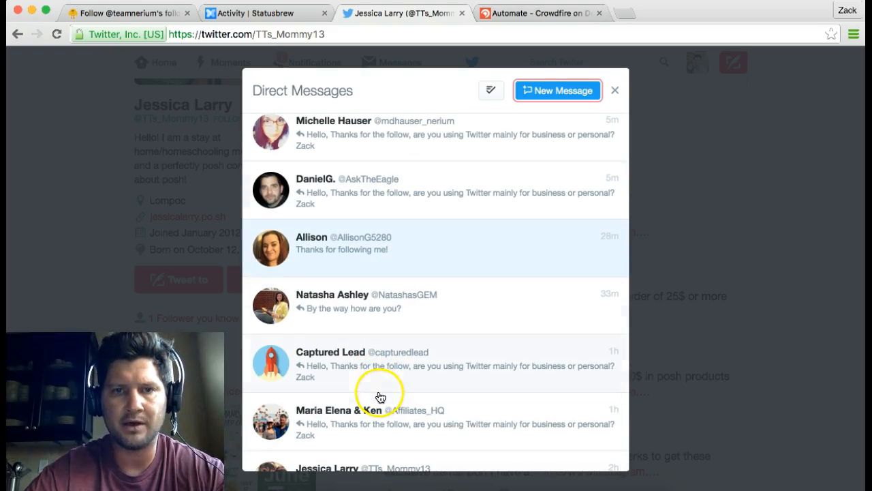
scroll(383, 382, down, 2)
click(370, 419)
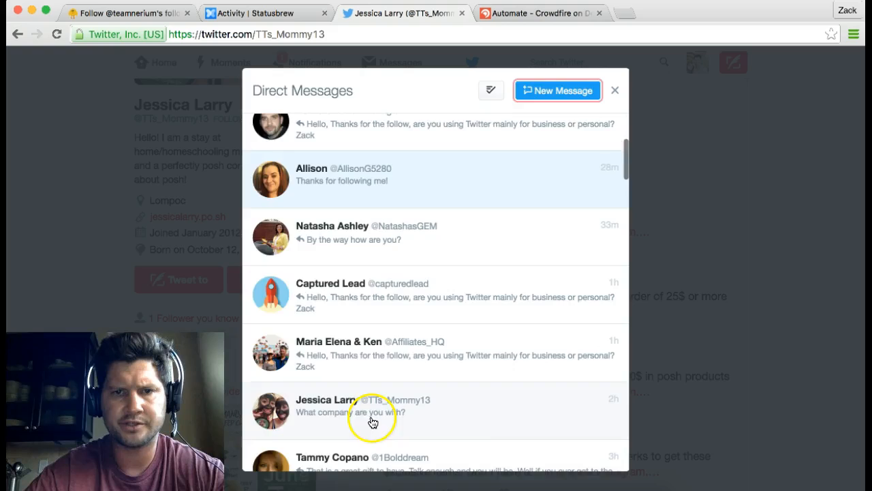
click(402, 286)
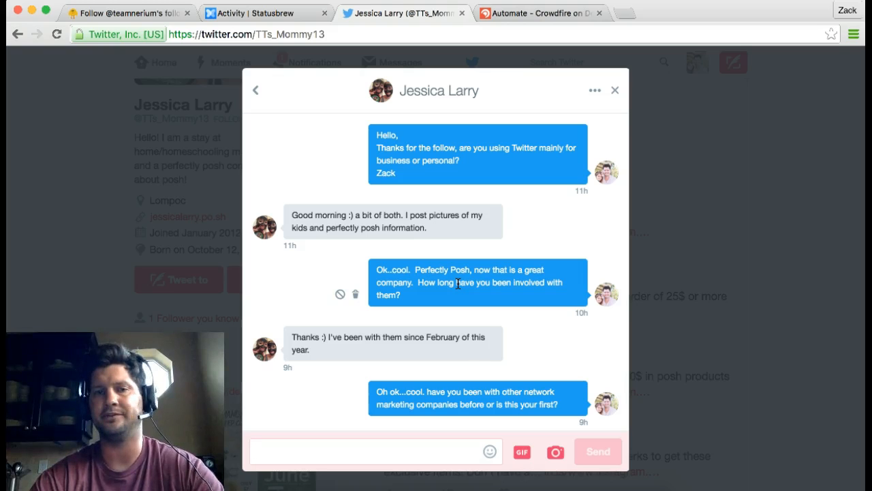
Review the conversation through its latest reply and back to the welcome message, and close the direct messages.
scroll(476, 335, down, 5)
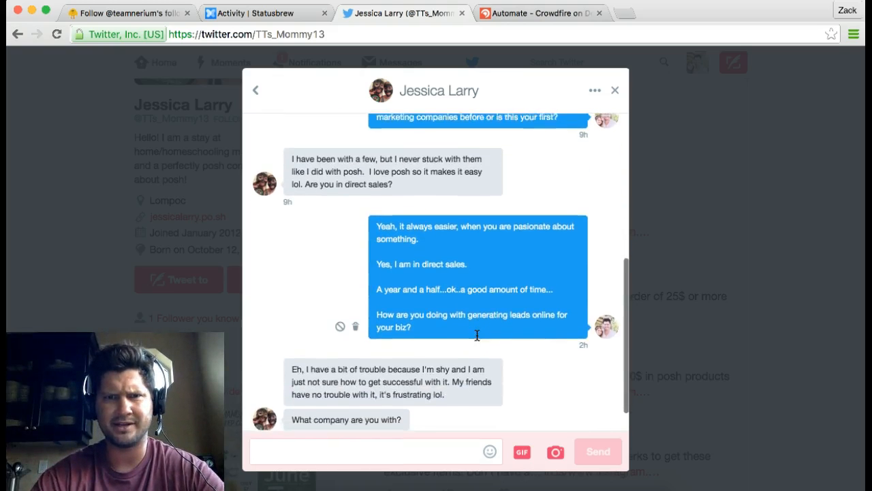
scroll(477, 334, up, 2)
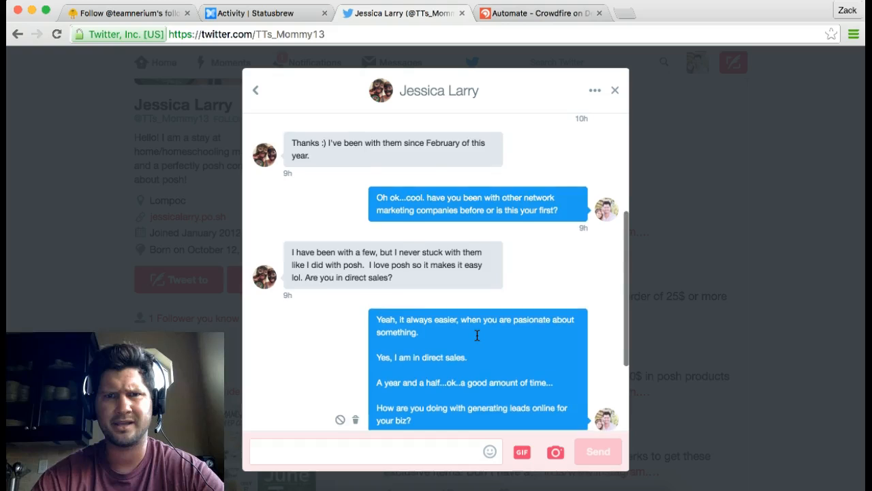
scroll(477, 334, down, 3)
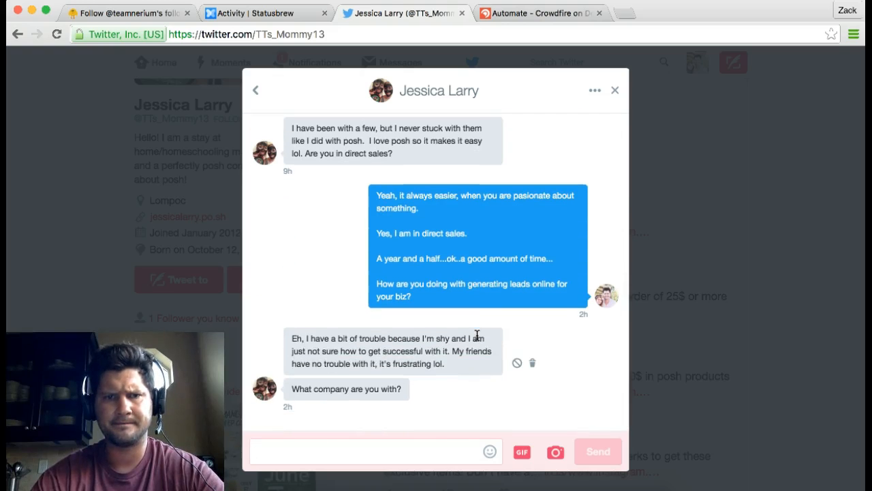
scroll(477, 334, up, 5)
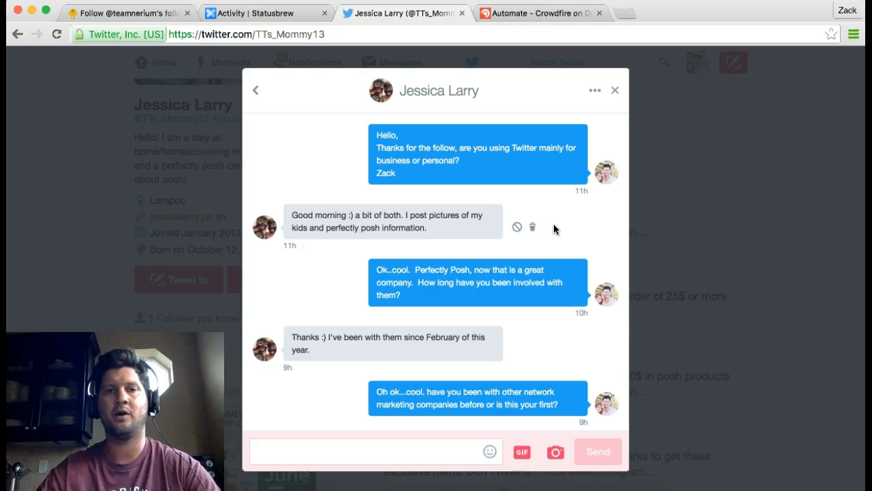
click(615, 90)
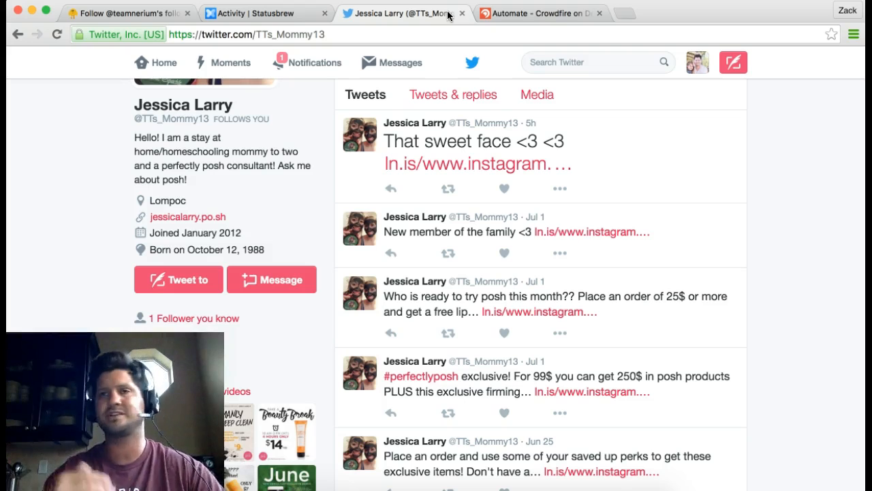
click(453, 25)
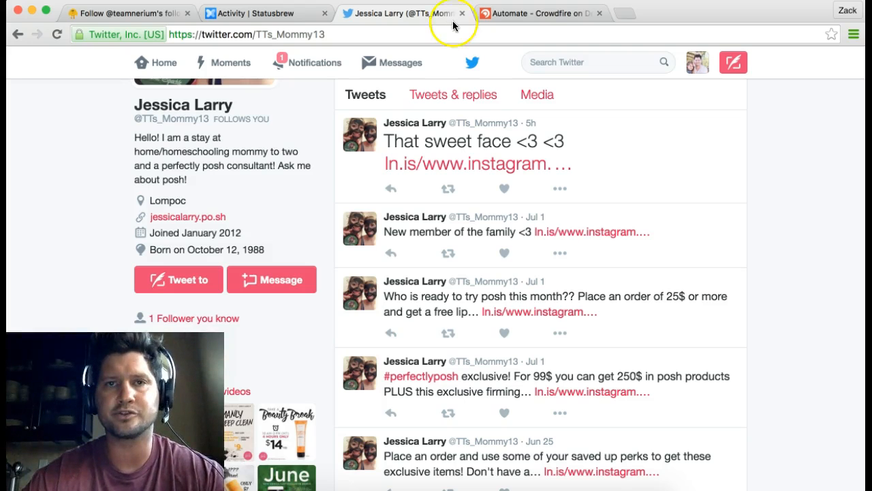
click(452, 23)
click(310, 25)
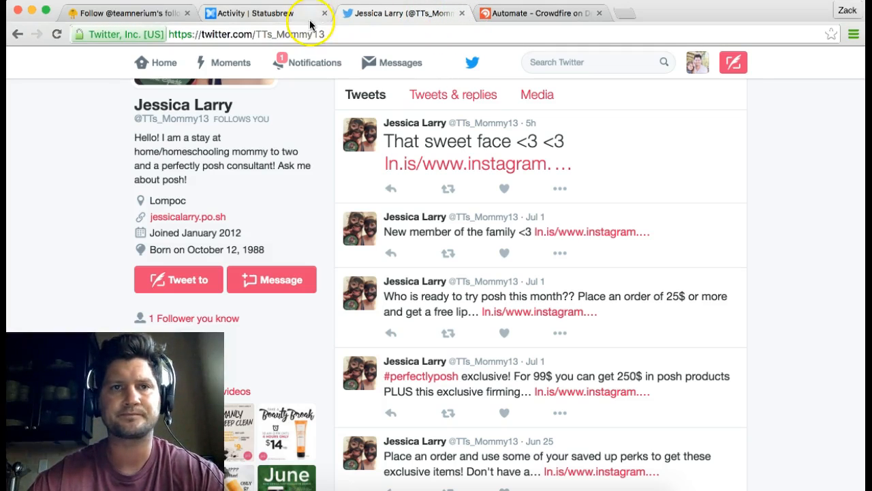
Open the Twitter notifications, look through the recent likes, retweets and mentions, and return to the newest follower notification.
click(318, 60)
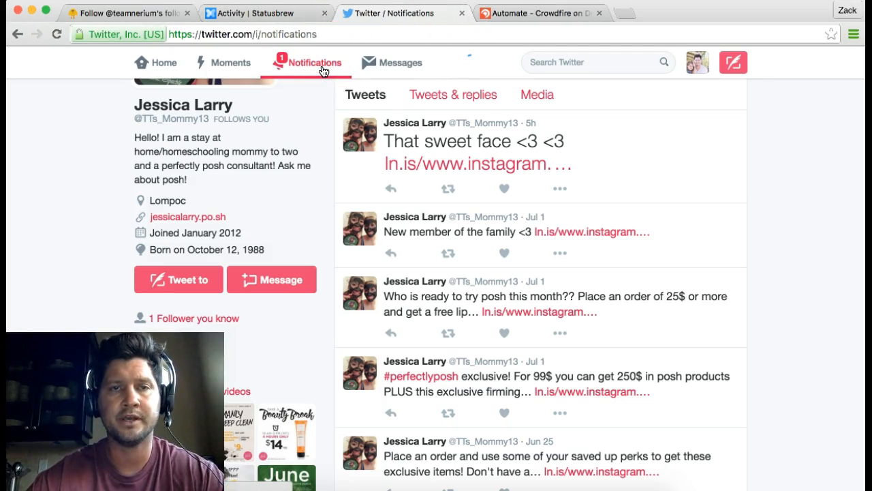
click(455, 100)
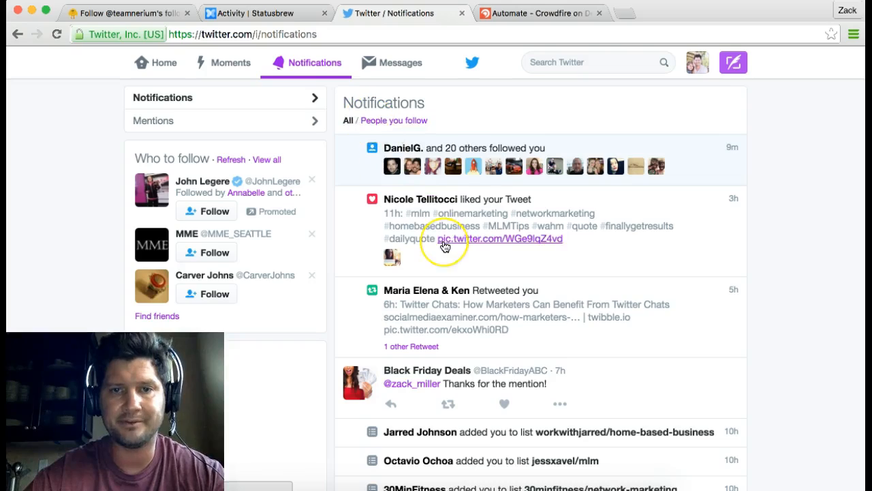
scroll(444, 246, down, 3)
scroll(444, 246, down, 5)
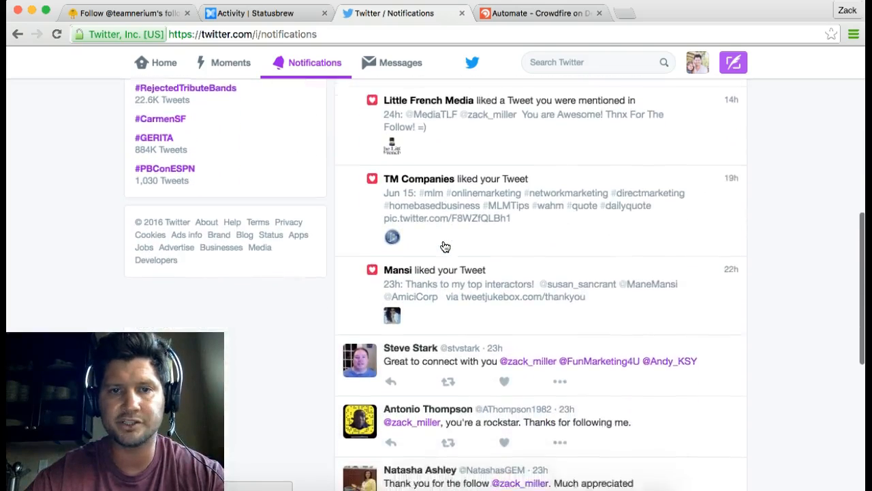
key(Home)
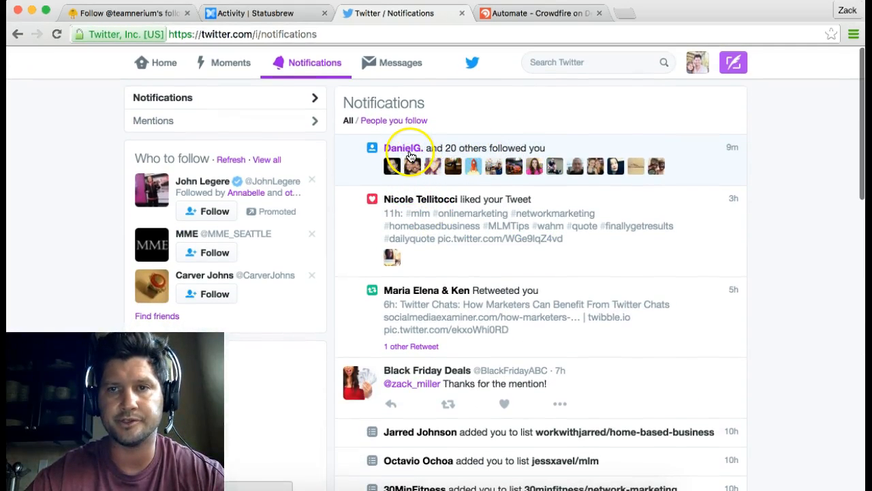
mouse_move(409, 155)
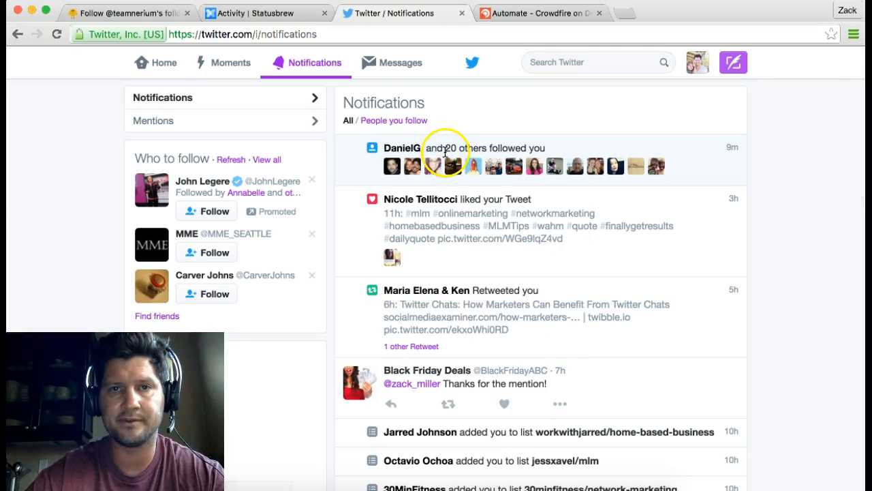
Open the profile of the first follower in the newest follow notification and look through the linked asktheeagle.com blog.
click(393, 169)
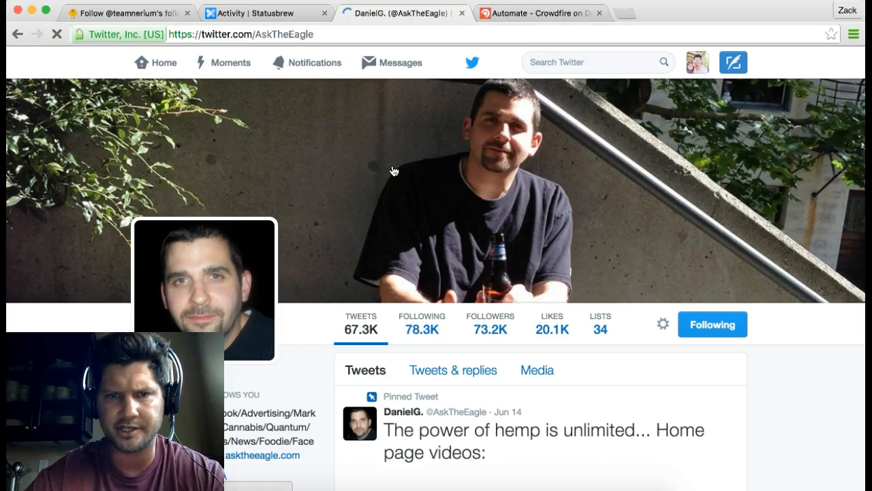
scroll(501, 289, down, 2)
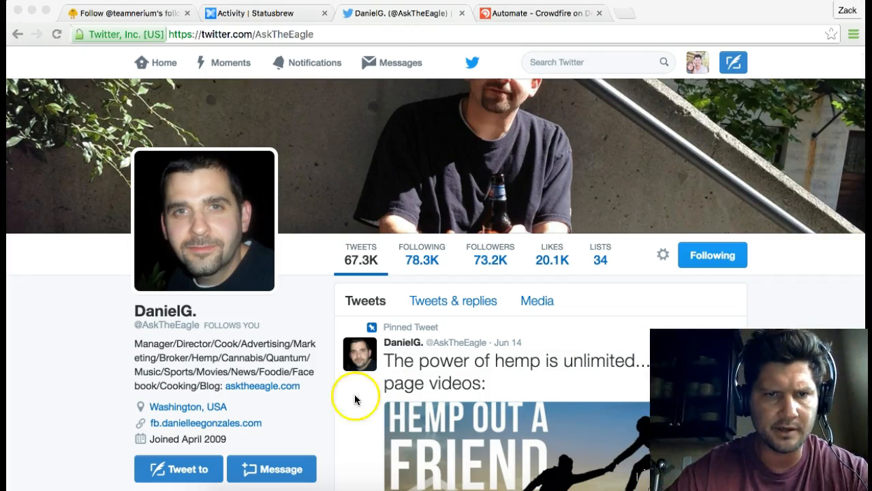
click(266, 392)
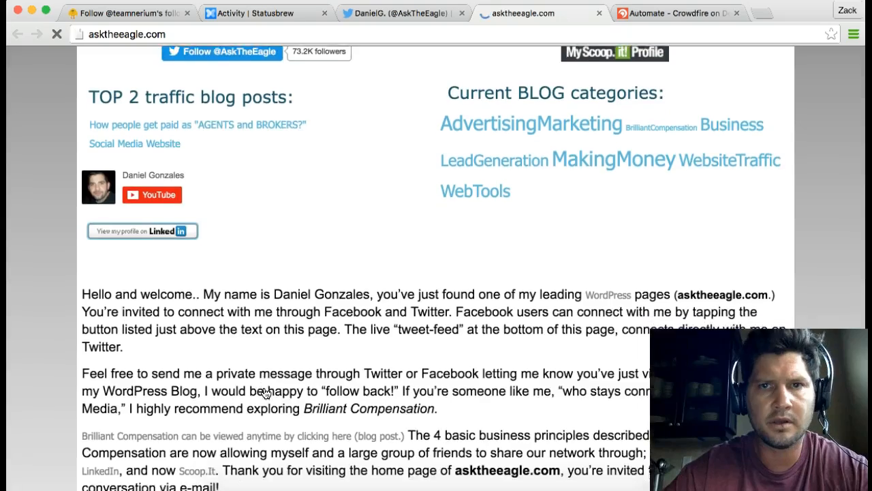
scroll(266, 393, down, 5)
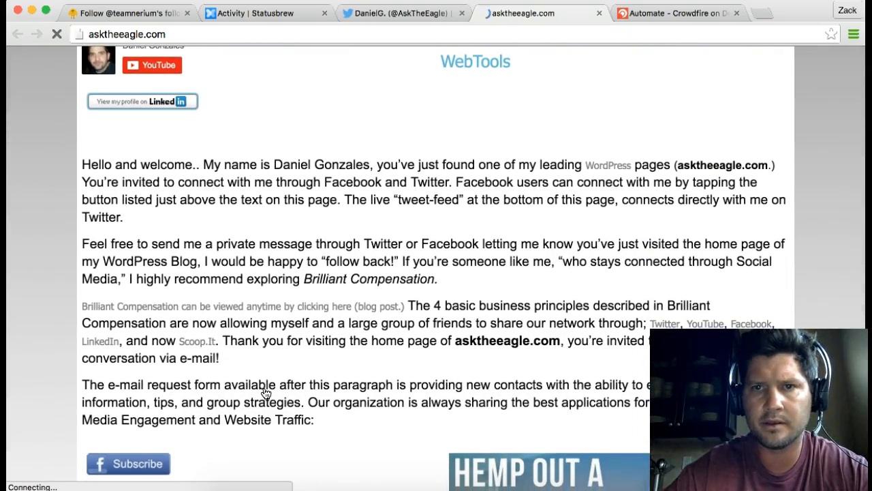
scroll(266, 393, down, 2)
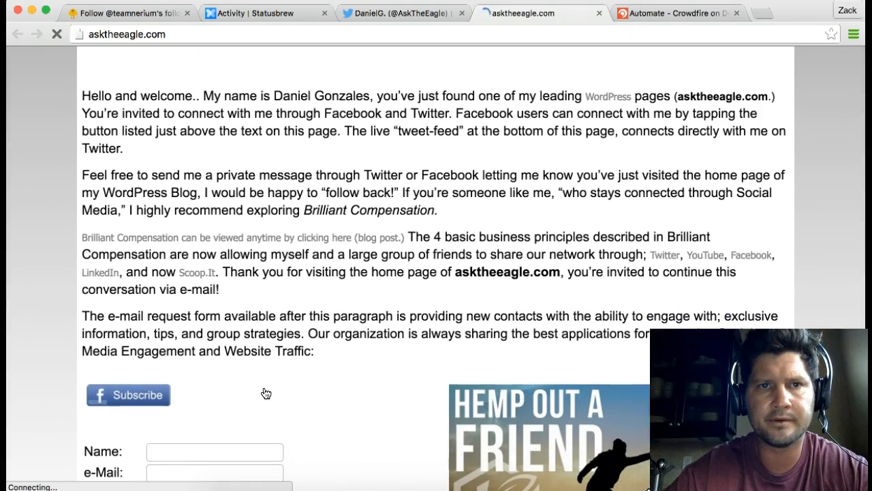
Read the introduction and e-mail subscription section of the asktheeagle.com home page, and close the blog.
scroll(266, 393, down, 2)
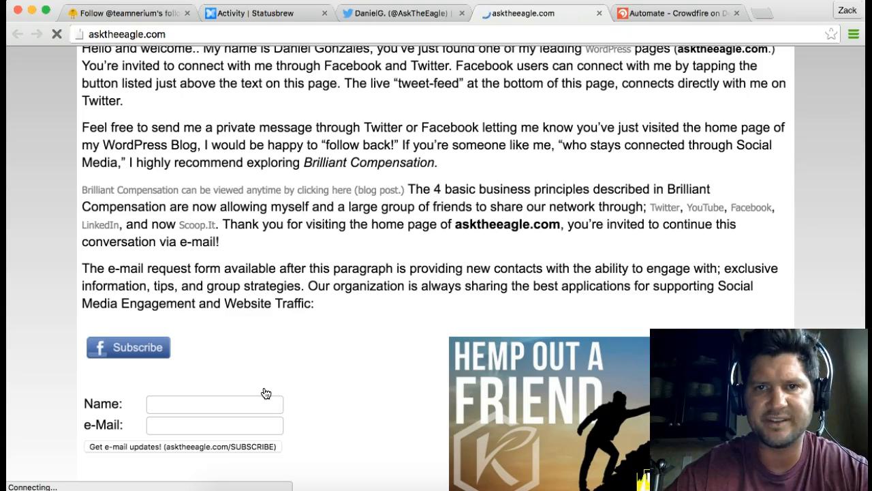
scroll(266, 393, down, 2)
scroll(266, 393, up, 2)
scroll(266, 393, up, 1)
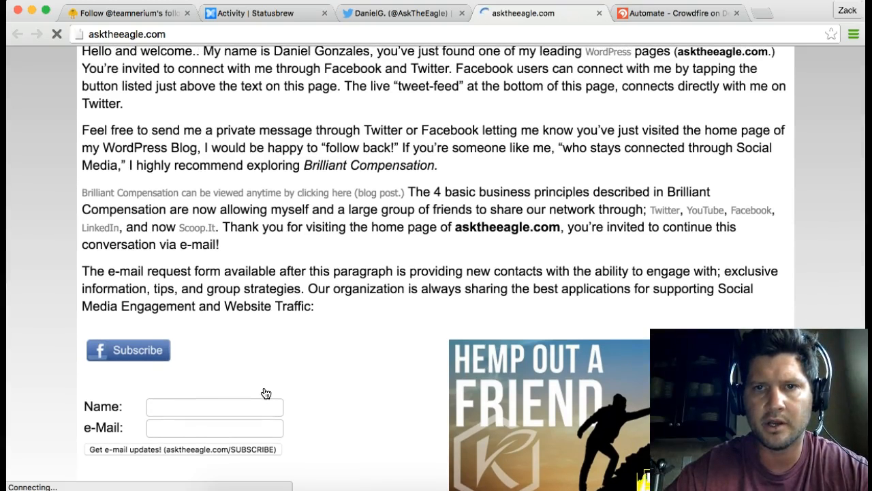
scroll(266, 393, down, 1)
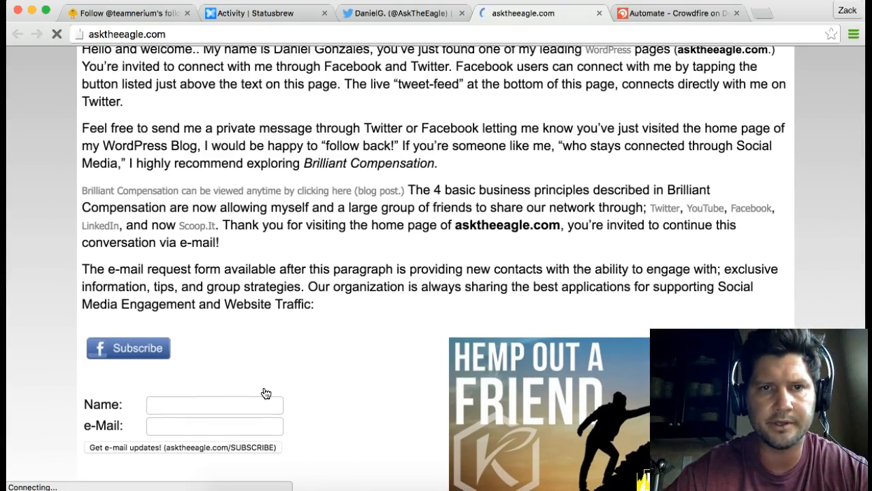
scroll(266, 393, up, 5)
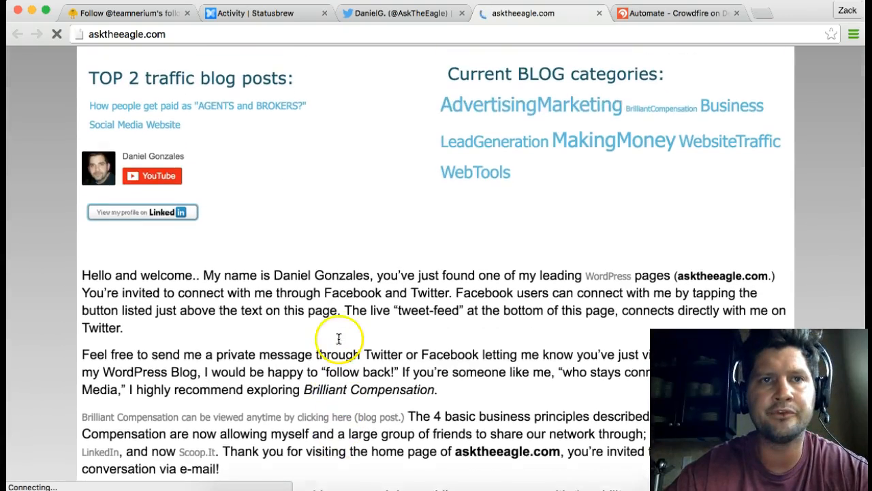
click(600, 14)
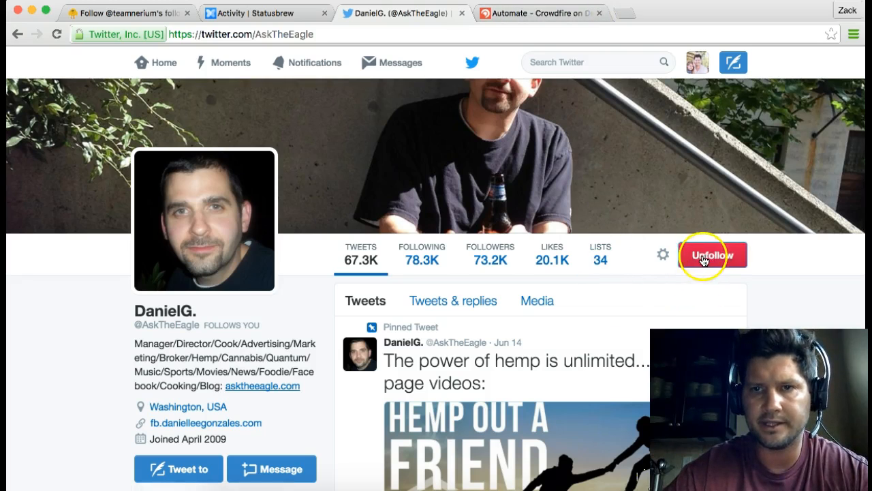
Look through the follower's Twitter profile and open the direct message conversation with them.
scroll(329, 356, down, 2)
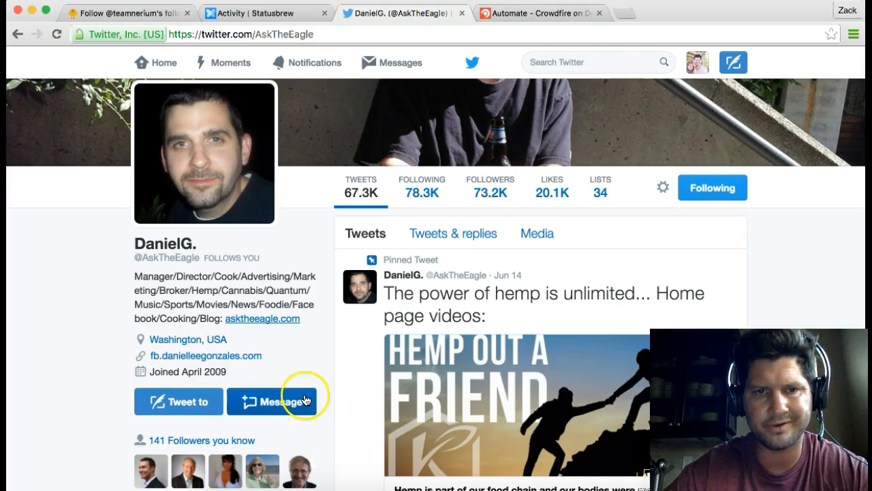
scroll(350, 399, down, 8)
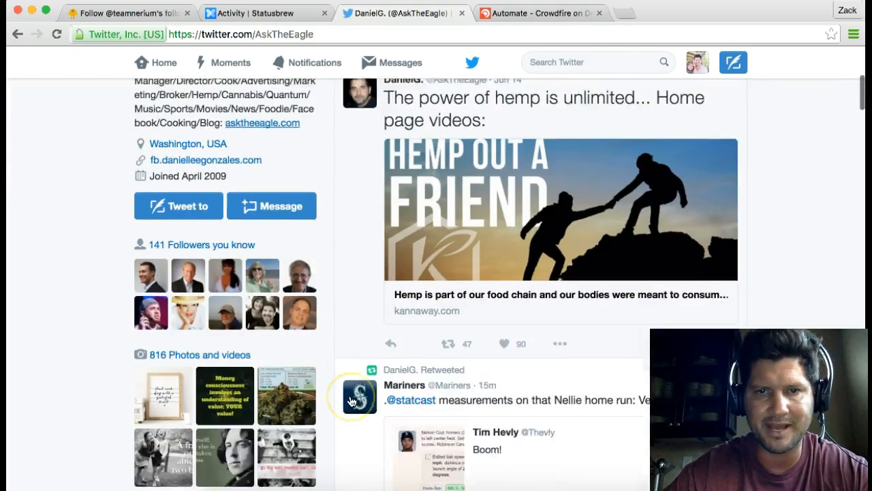
scroll(352, 400, up, 5)
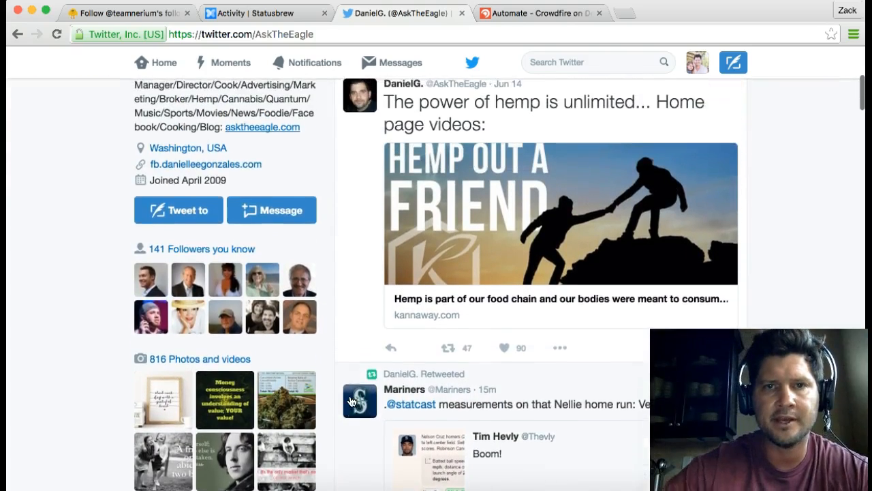
click(265, 228)
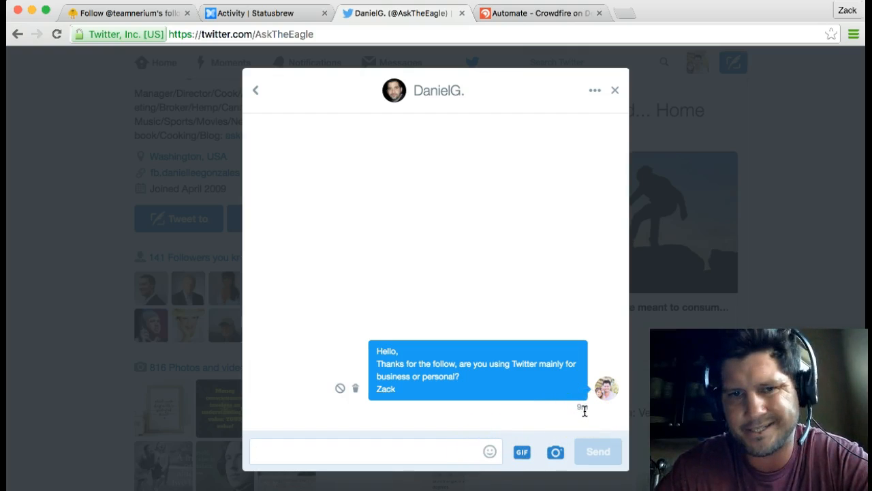
Draft a direct message greeting the follower by first name, with "Thanks for following me back. how are you doing?".
click(467, 442)
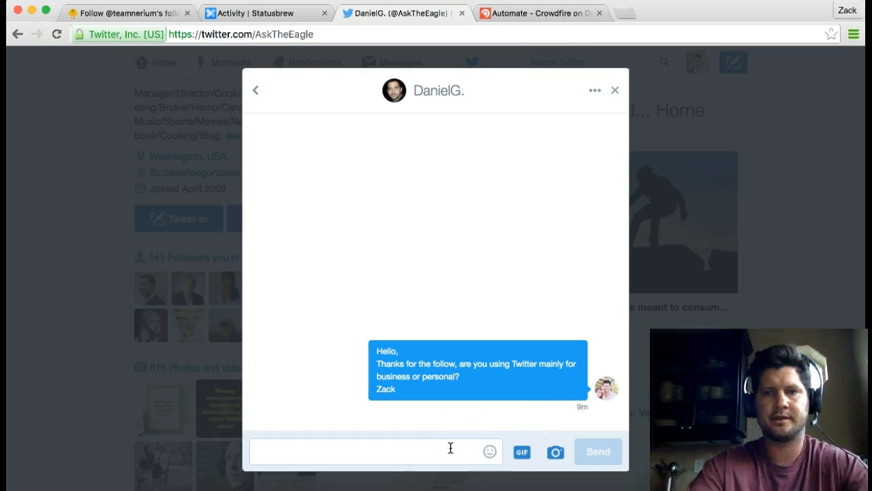
text(h)
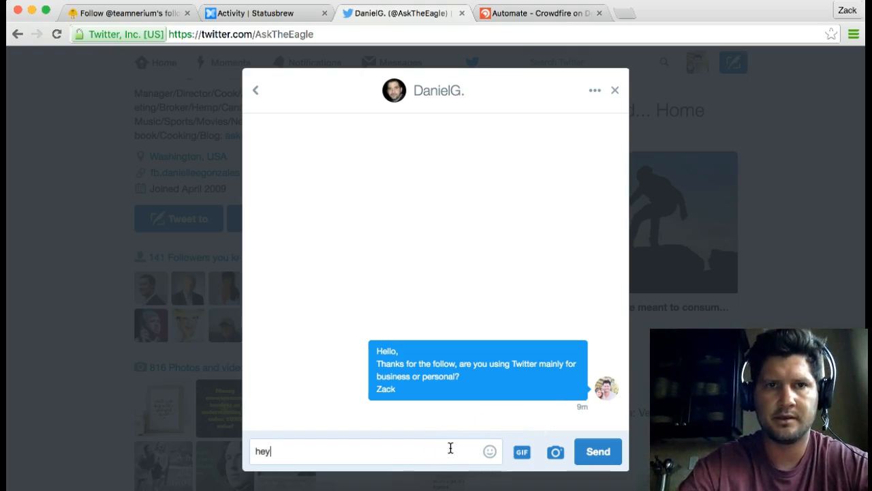
key(BackSpace)
text(He)
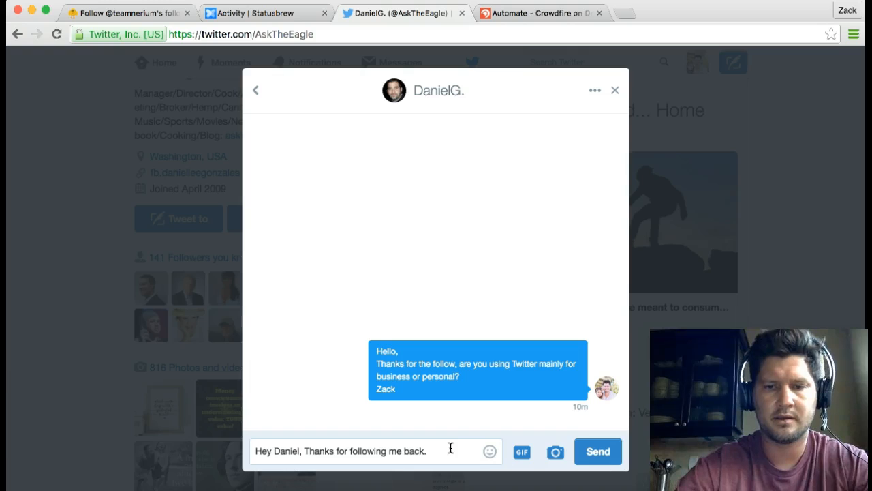
text(re you)
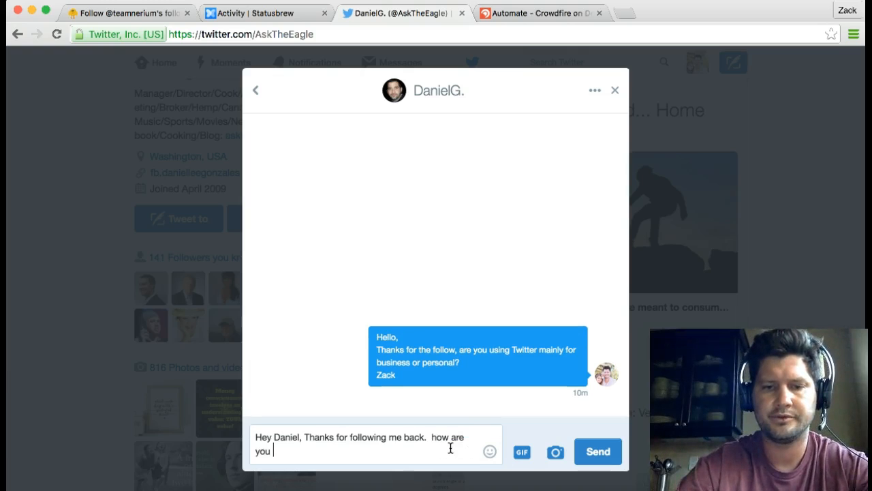
text( doing?)
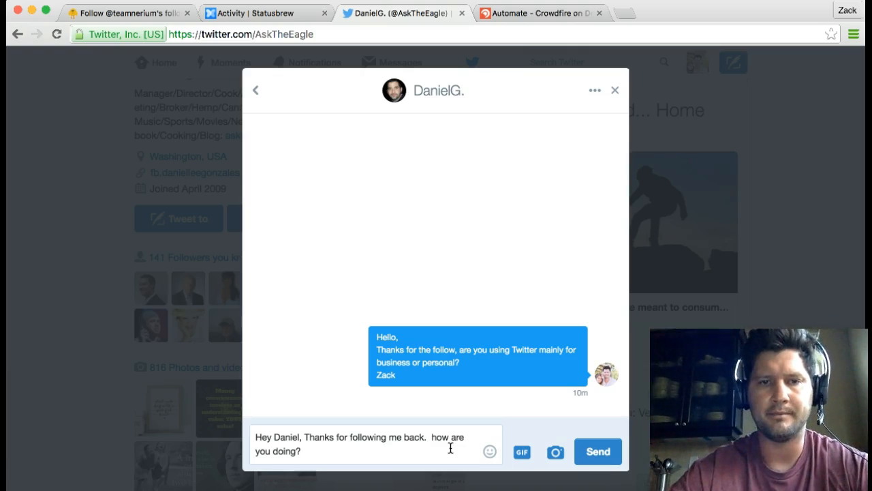
Replace the draft's closing question with "What cool things are you involved in?" and close the conversation without sending.
key(BackSpace)
key(BackSpace)
key(BackSpace)
key(BackSpace)
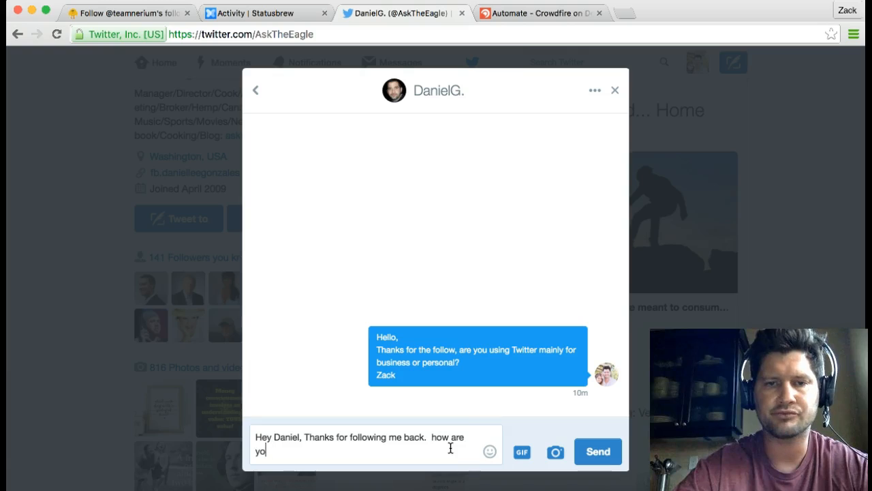
key(BackSpace)
key(BackSpace)
key(BackSpace)
key(BackSpace)
key(BackSpace)
text(What cool)
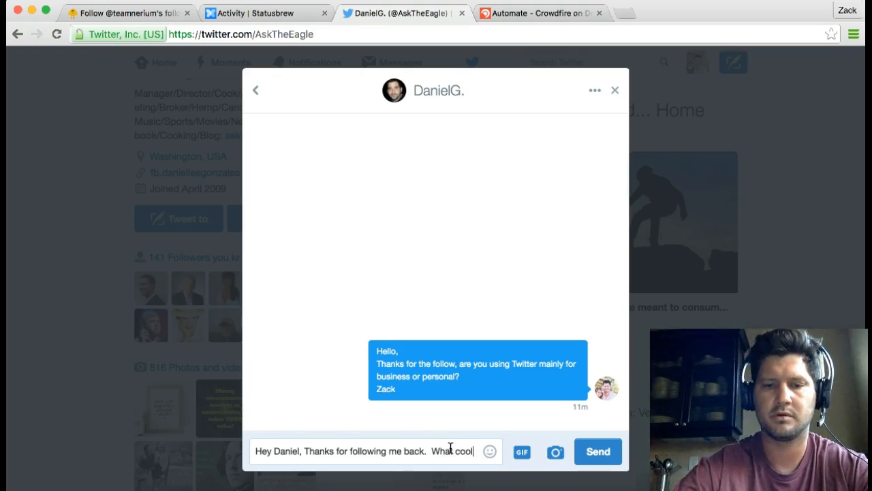
text( things are)
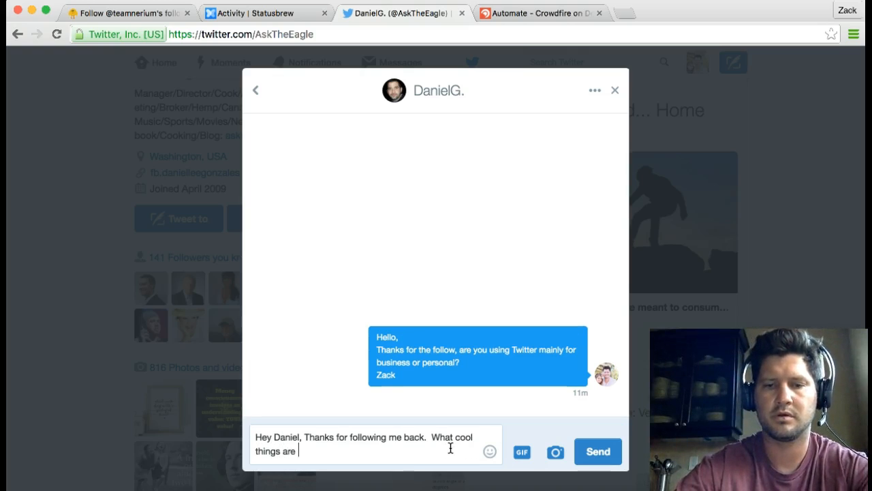
text( you involved in?)
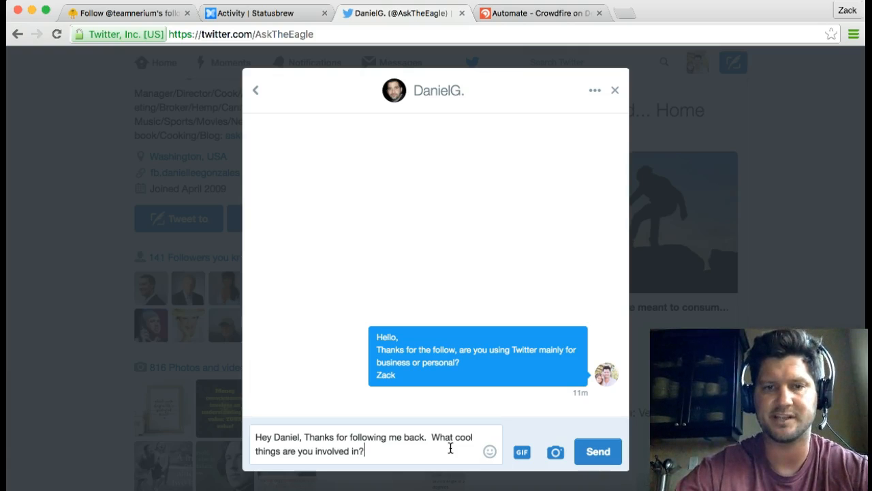
click(616, 94)
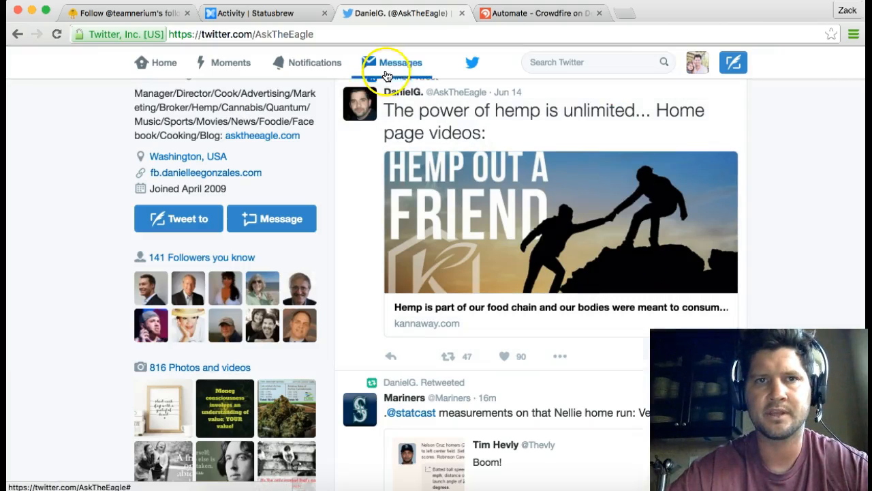
Open the Twitter notifications and look through the recent list additions, likes and mentions.
click(332, 63)
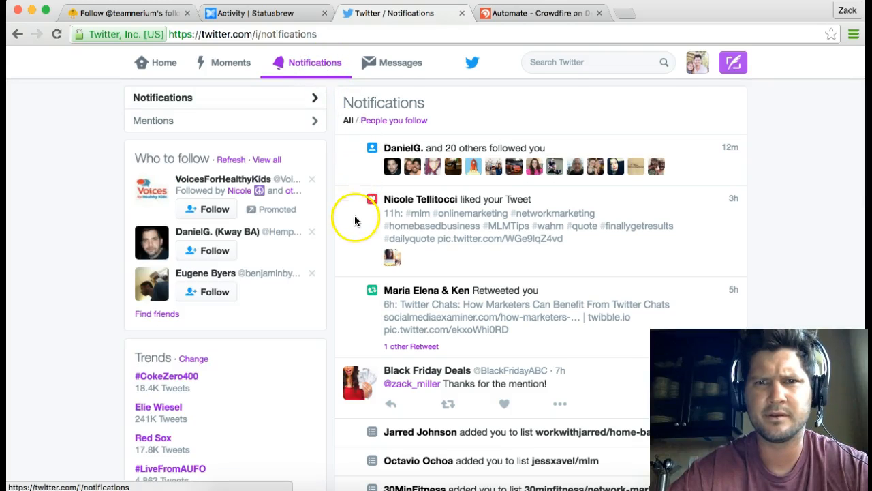
scroll(356, 249, down, 3)
scroll(356, 251, down, 10)
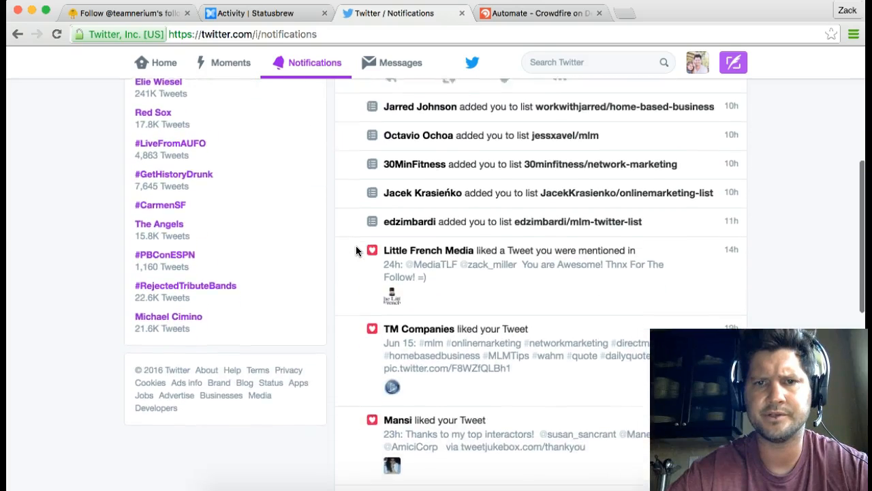
scroll(355, 250, down, 4)
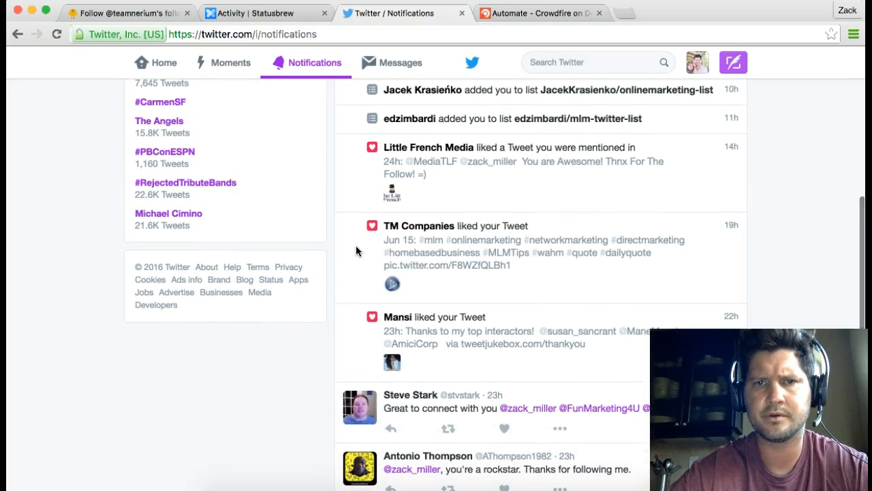
key(Home)
Open the direct messages and read the newest unread reply about using Twitter for business.
click(374, 68)
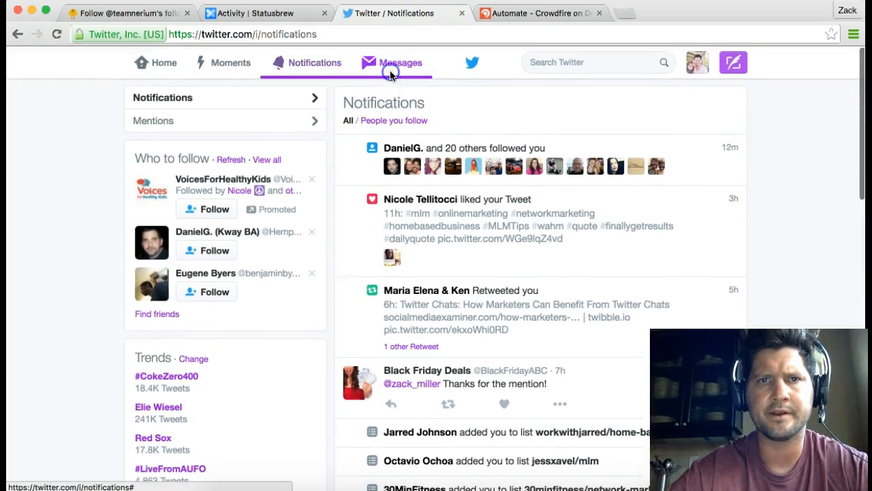
scroll(390, 221, down, 1)
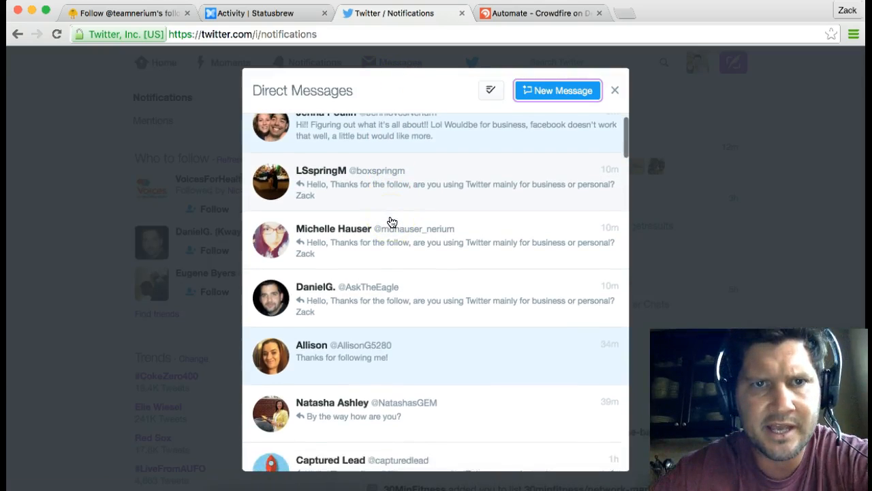
scroll(392, 221, up, 1)
click(392, 147)
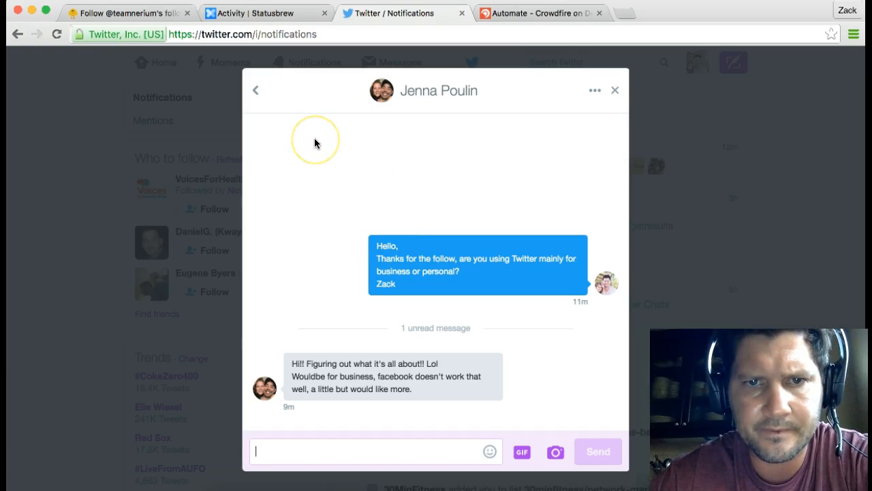
Leave the conversation, look through the direct message list once more, and close the messages.
click(614, 90)
click(409, 66)
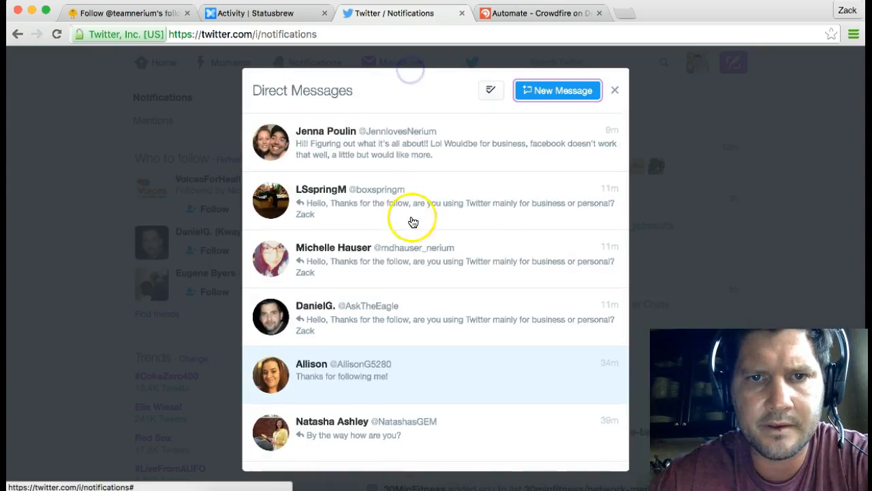
scroll(414, 263, down, 2)
scroll(414, 266, down, 5)
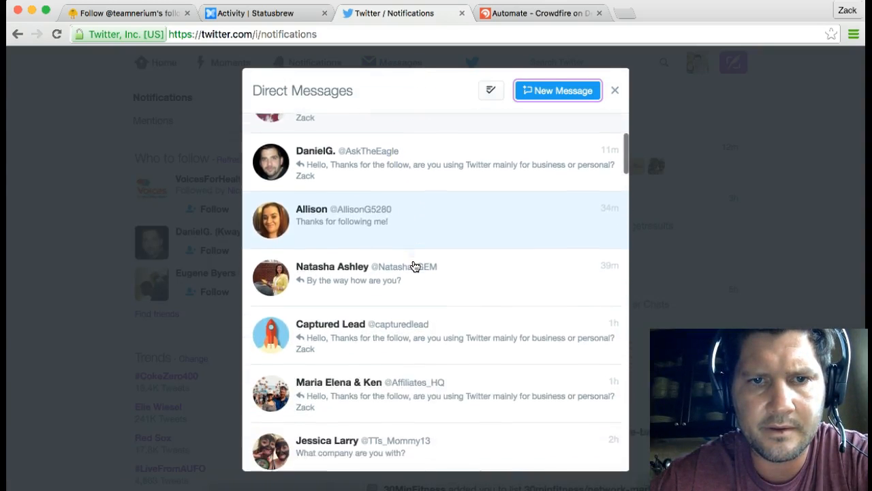
scroll(414, 266, up, 10)
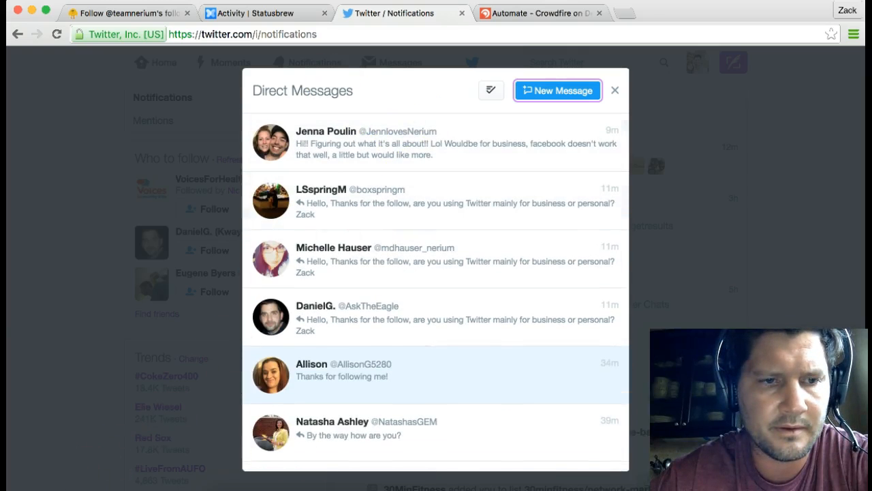
key(Escape)
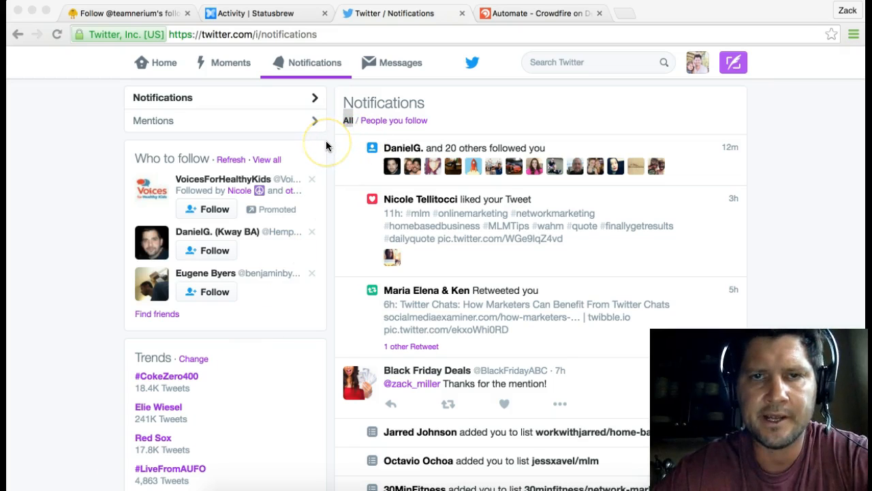
Open the profile of the first follower in the newest follow notification and look through their bio and tweets.
click(392, 167)
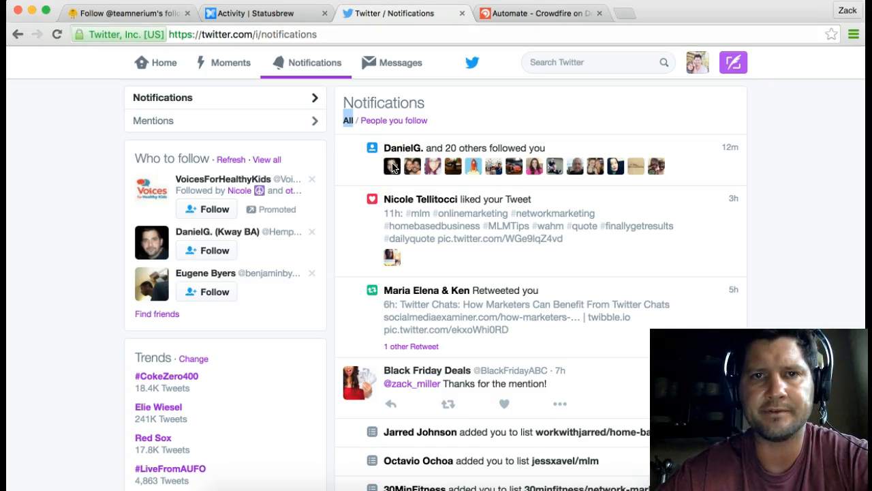
mouse_move(394, 173)
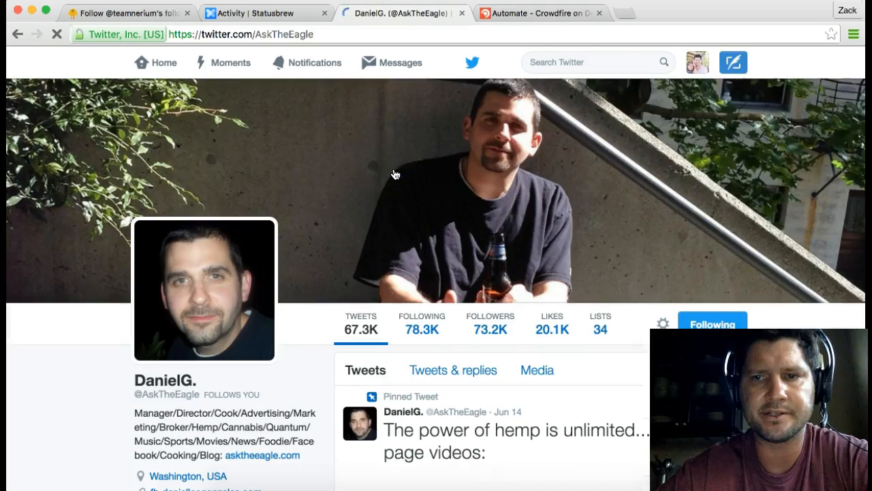
scroll(563, 312, down, 5)
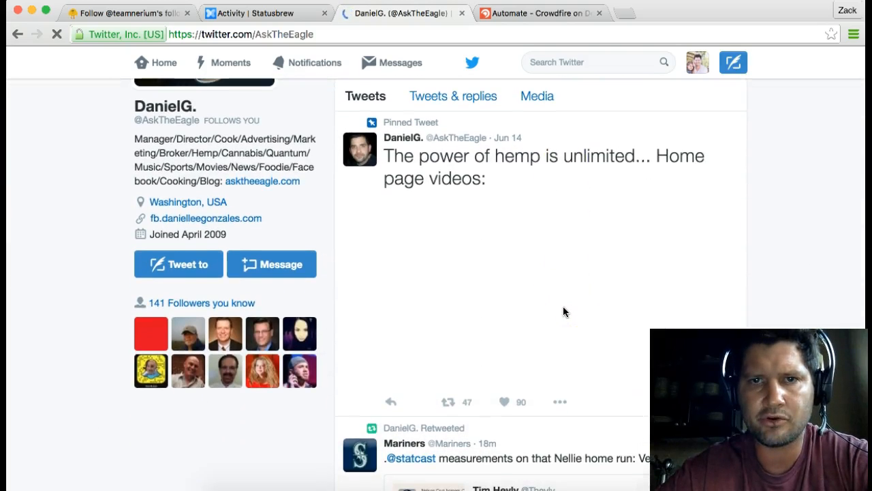
scroll(562, 311, down, 5)
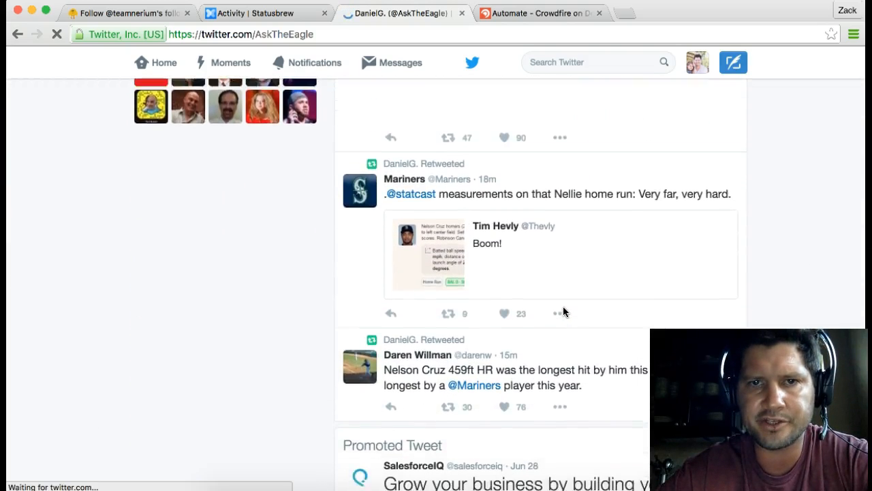
scroll(563, 312, down, 4)
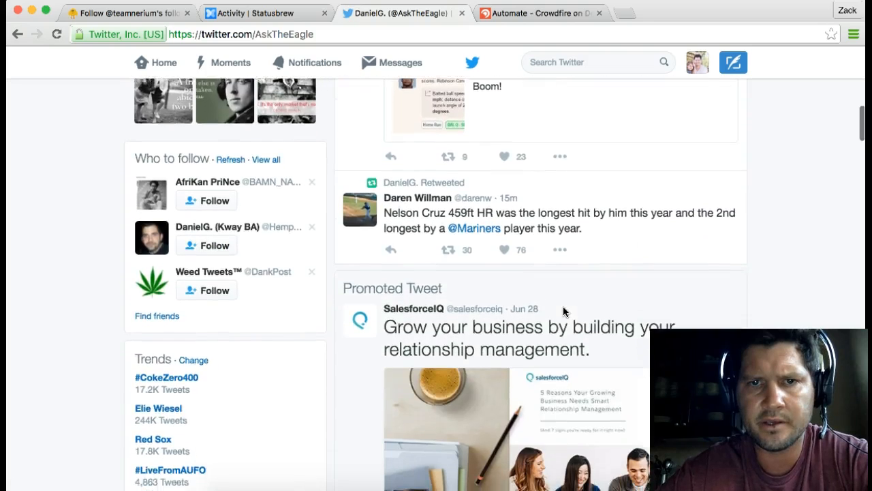
scroll(562, 312, down, 2)
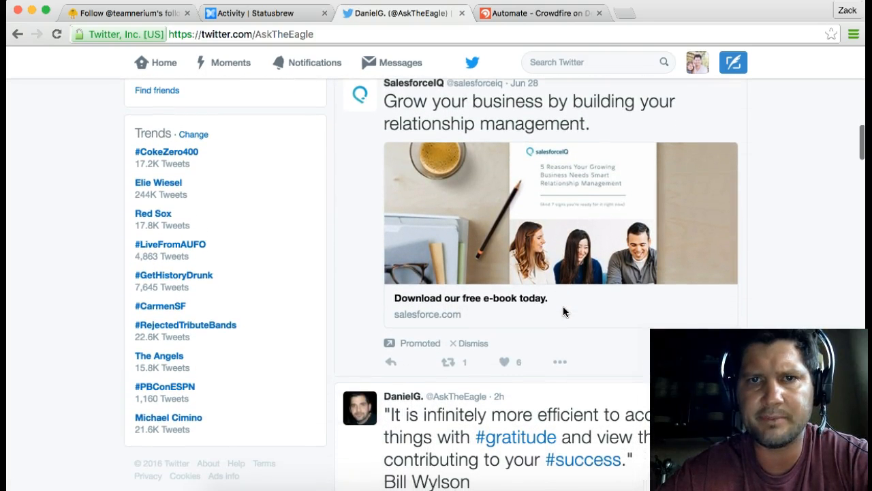
Like the follower's tweet about gratitude and success and retweet it without a comment.
scroll(511, 340, up, 1)
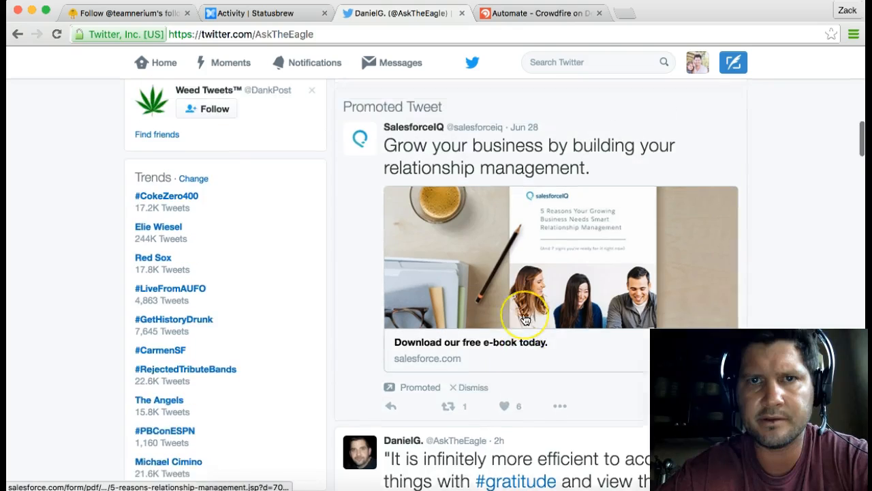
scroll(524, 319, down, 5)
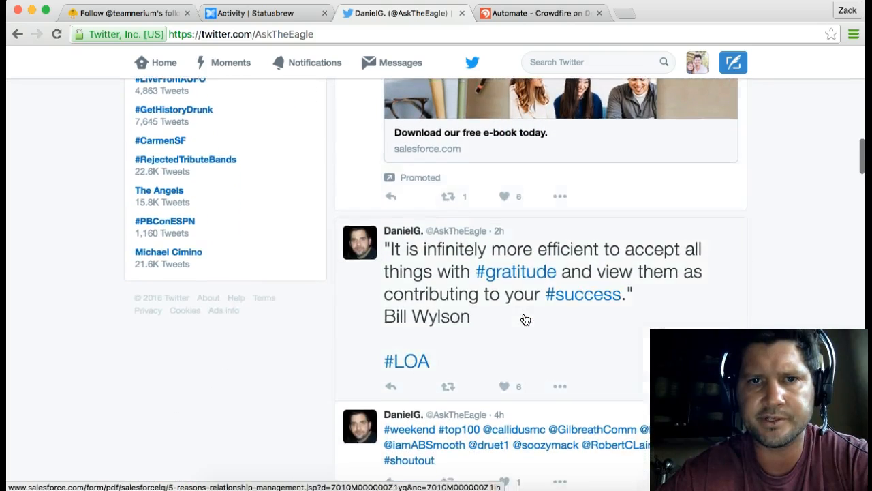
click(516, 308)
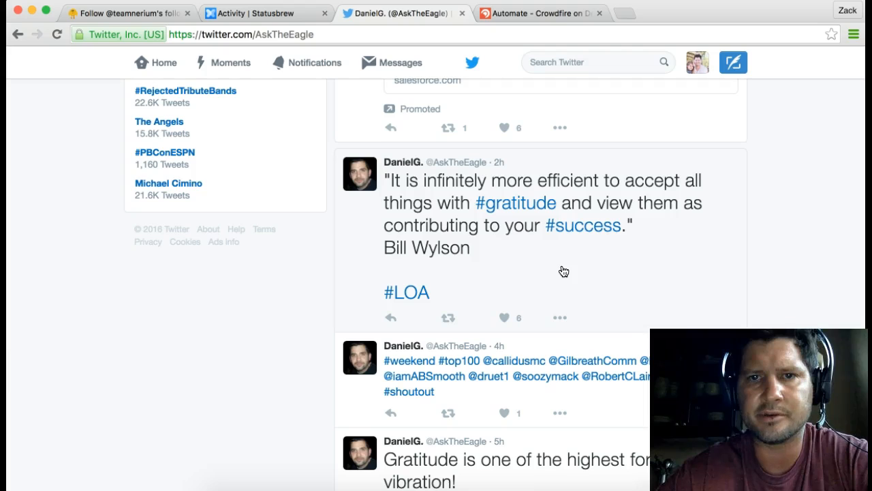
click(506, 318)
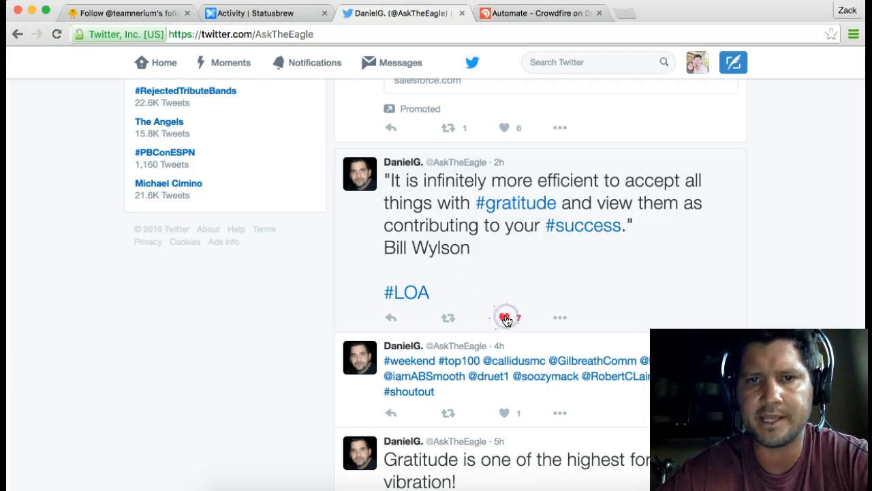
click(449, 319)
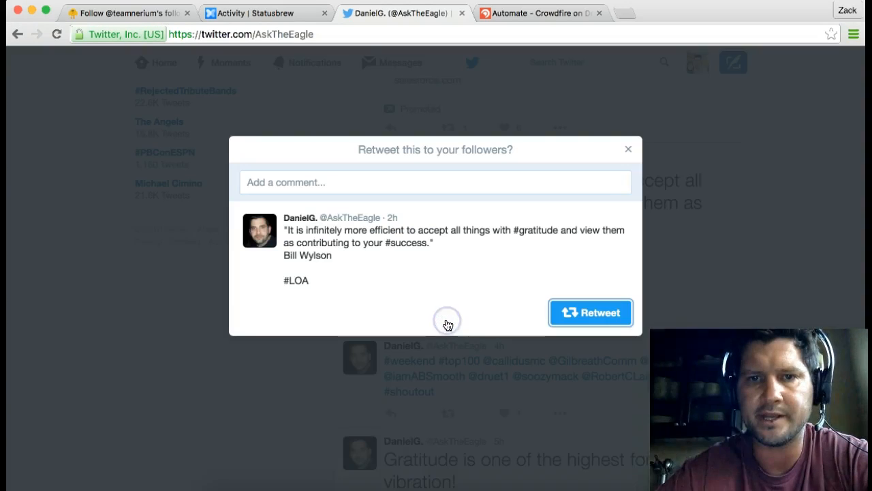
click(585, 315)
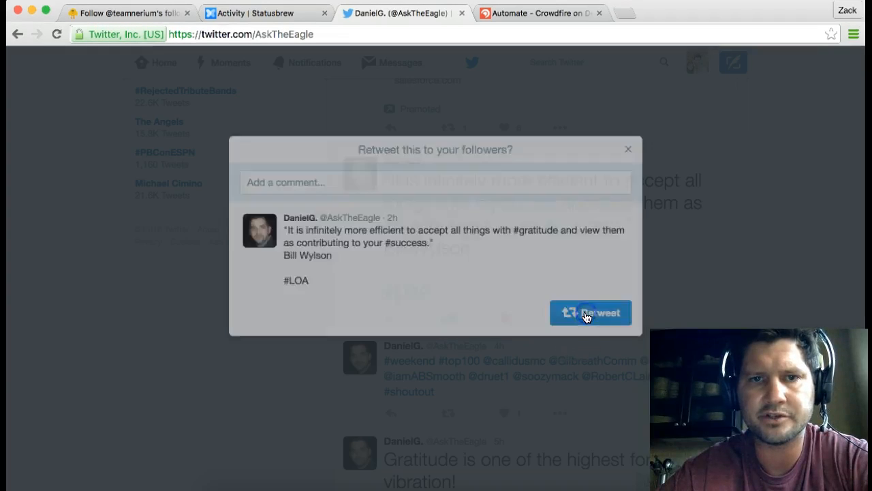
scroll(498, 276, down, 5)
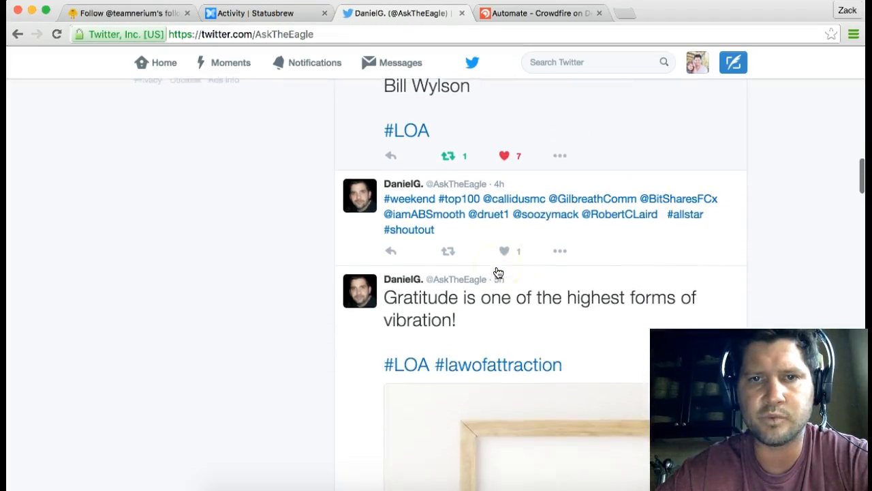
scroll(497, 259, up, 2)
scroll(480, 120, up, 2)
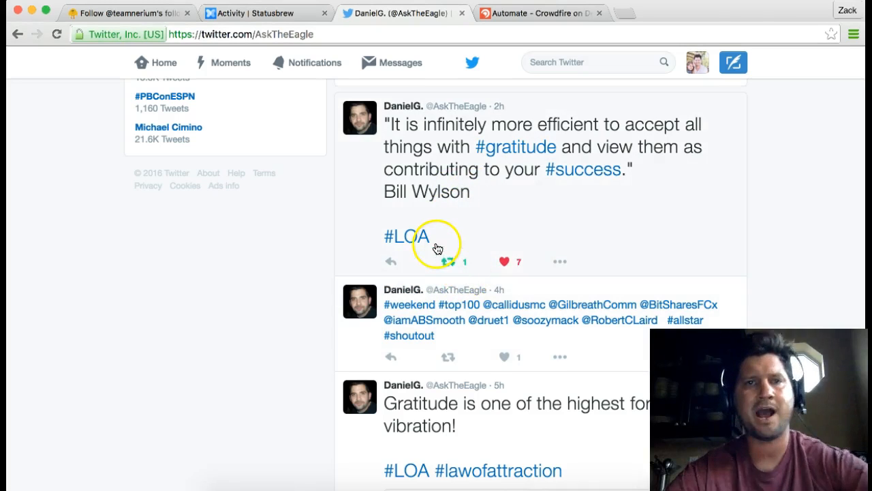
Open your own profile from the home page and check how the retweet is shown among your tweets.
scroll(436, 247, up, 1)
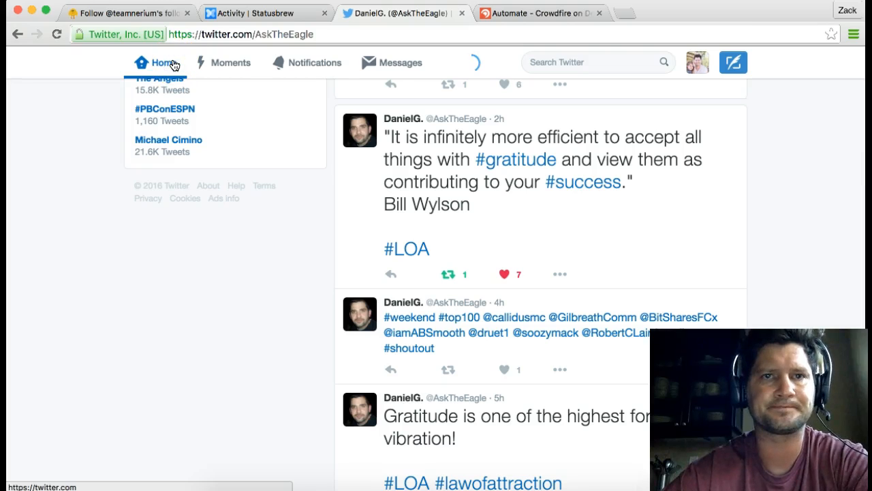
click(697, 62)
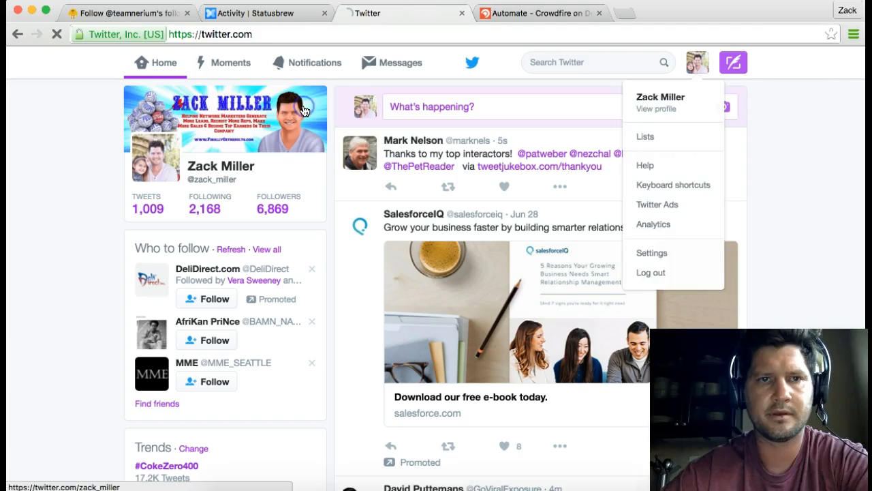
click(305, 111)
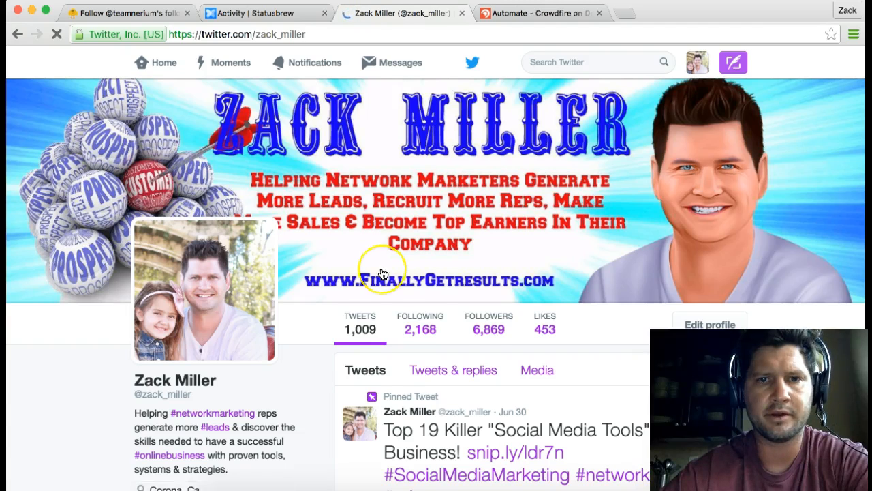
scroll(382, 273, down, 10)
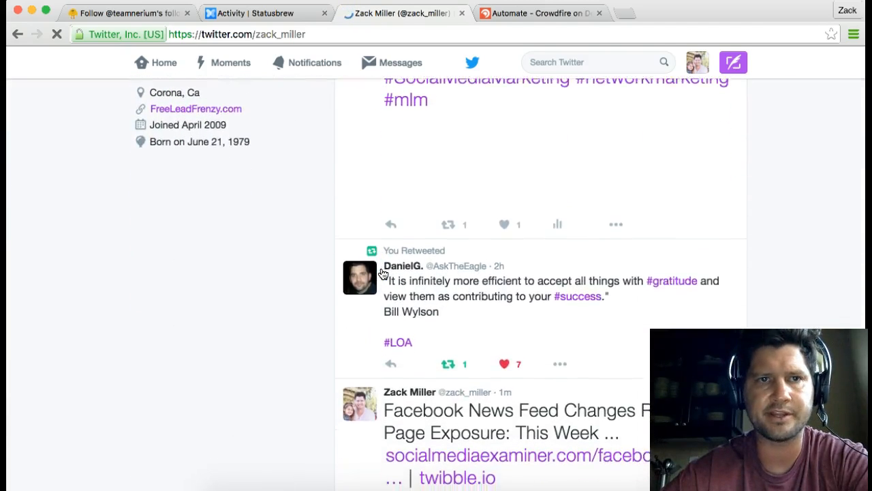
scroll(224, 197, up, 3)
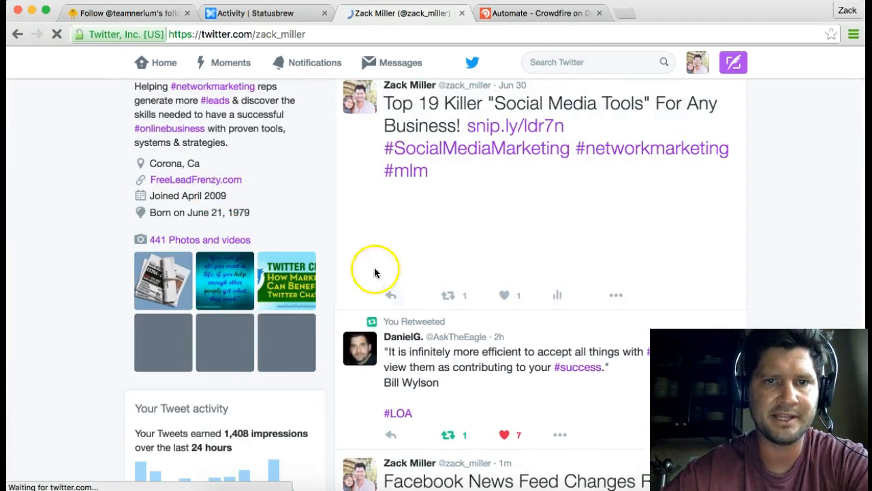
scroll(375, 271, down, 5)
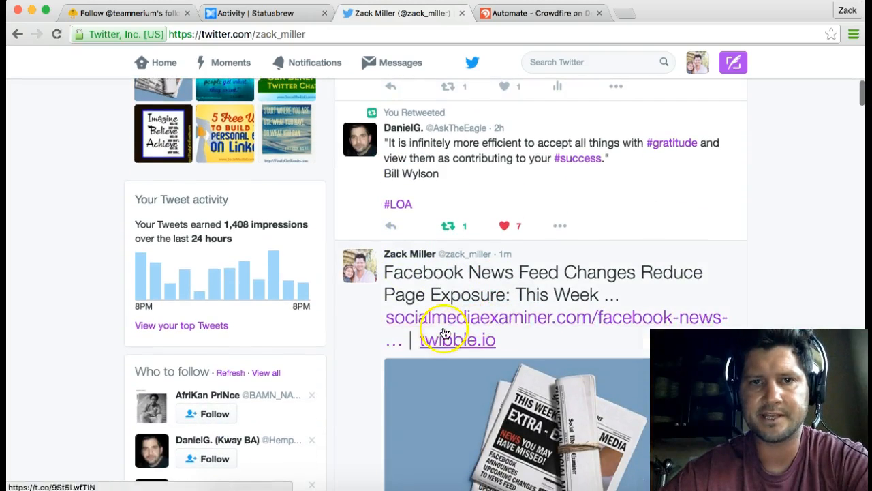
scroll(360, 302, up, 1)
click(326, 254)
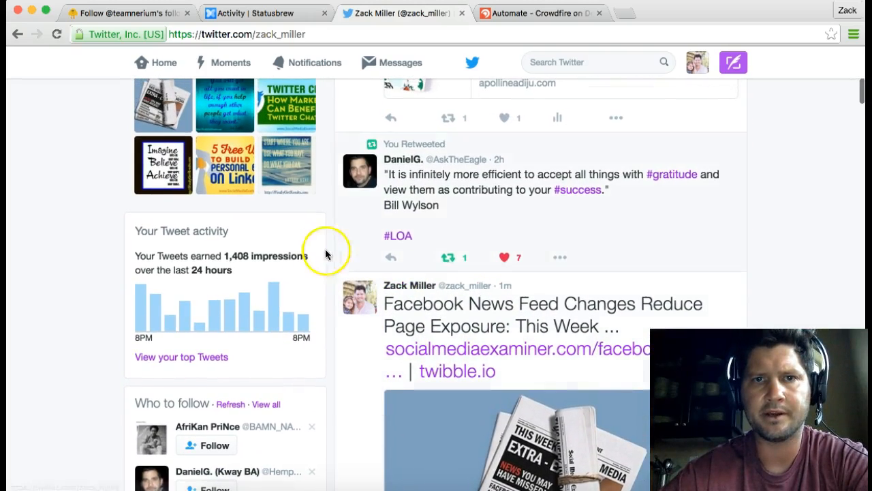
scroll(351, 317, up, 4)
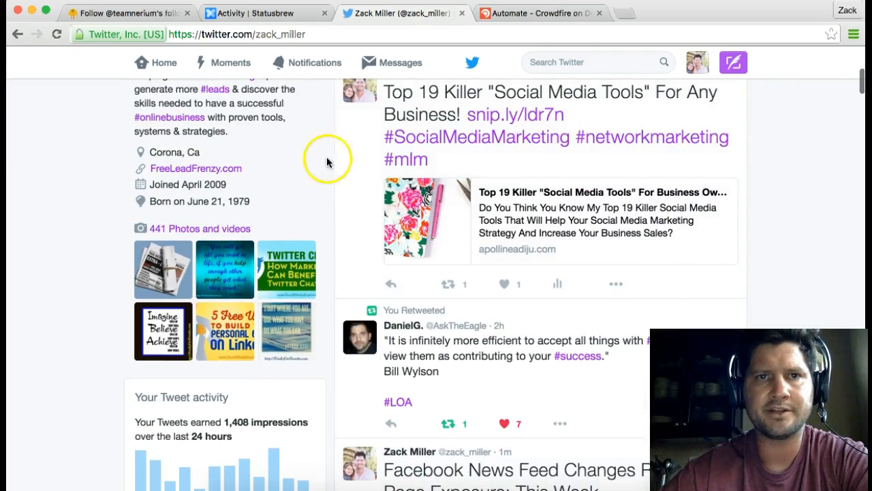
Return to the home timeline and like the "I keep seeing this over and over! Must be a sign" tweet.
click(168, 62)
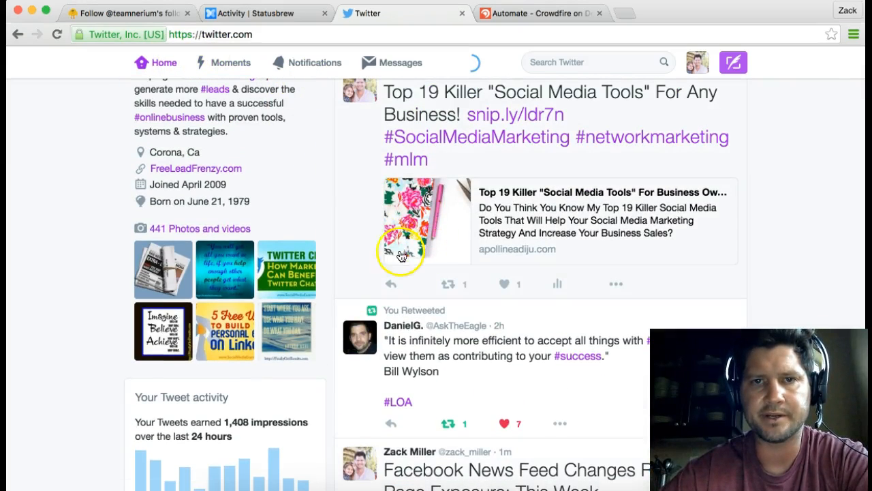
scroll(372, 259, down, 6)
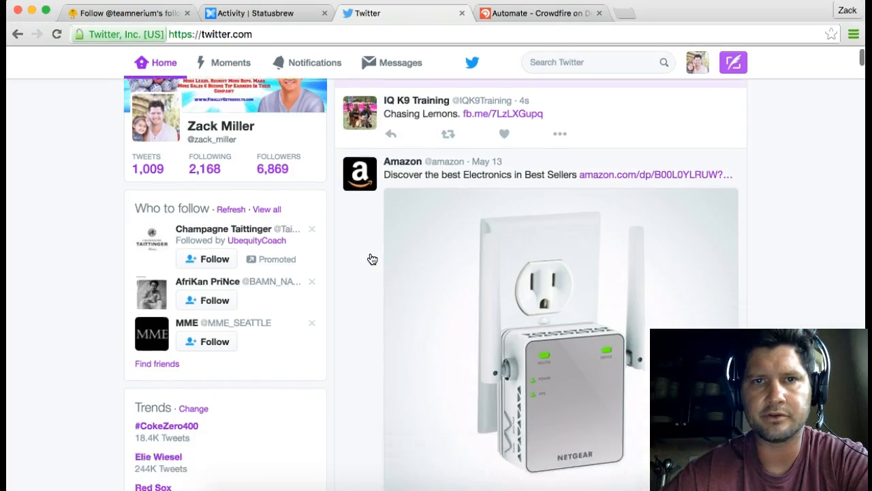
scroll(372, 258, down, 1)
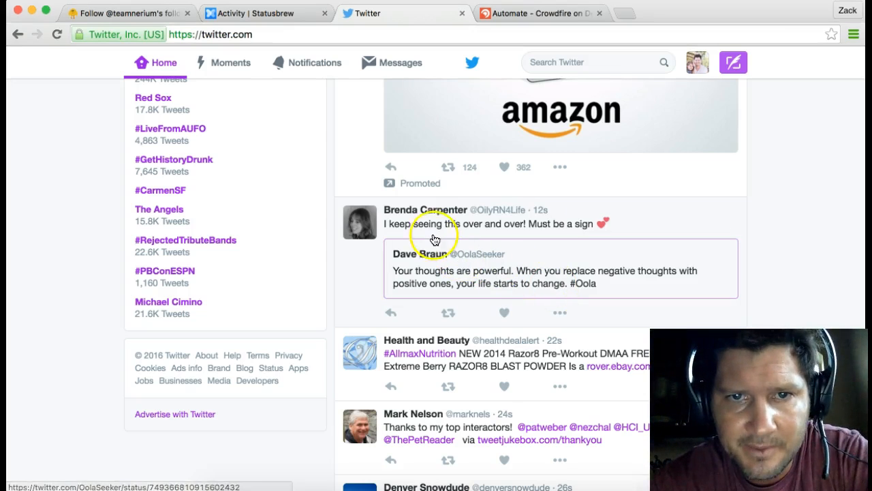
scroll(526, 266, down, 2)
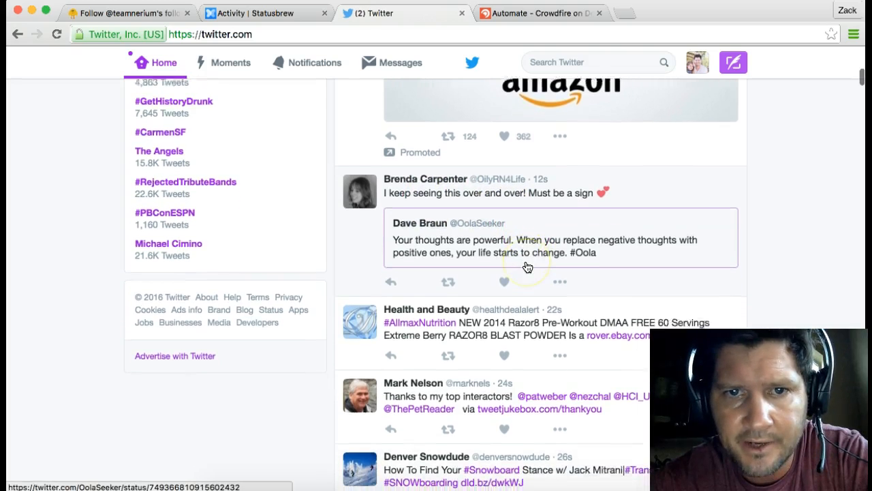
click(527, 266)
scroll(528, 266, down, 3)
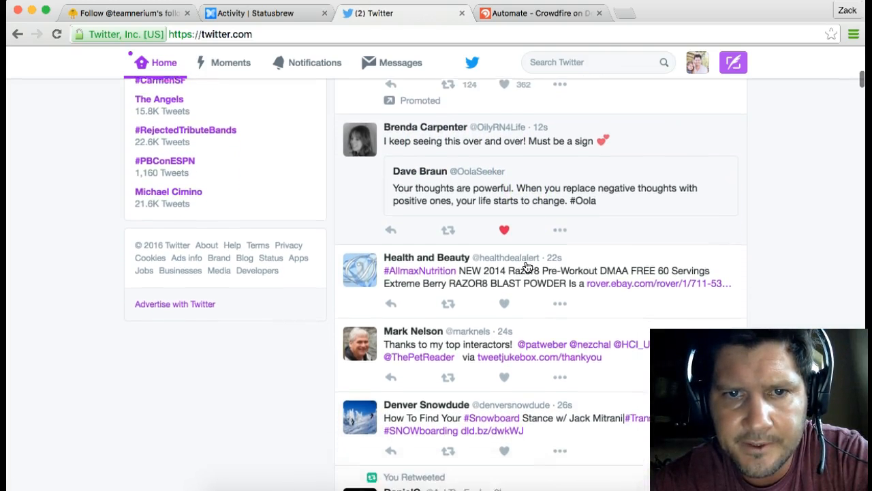
Like the timeline tweets about finding your snowboard stance and the deposit for a custom crochet piece.
scroll(527, 267, down, 5)
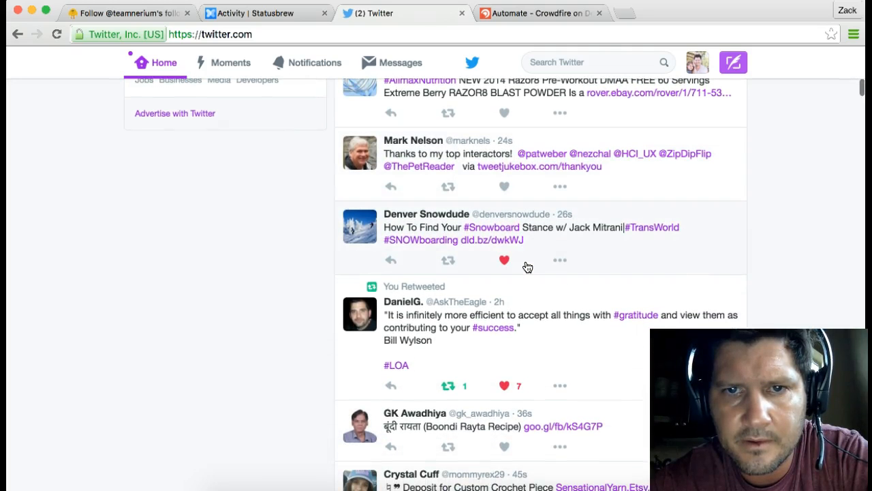
click(513, 265)
scroll(515, 300, down, 5)
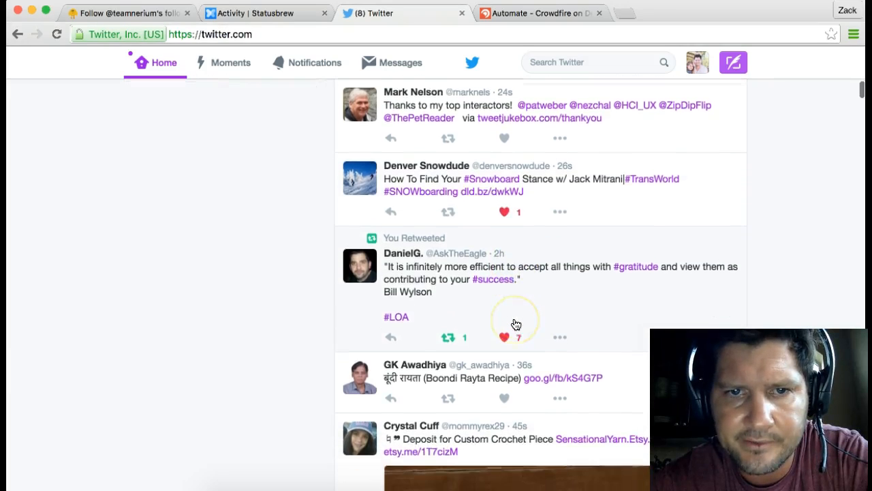
scroll(516, 324, down, 6)
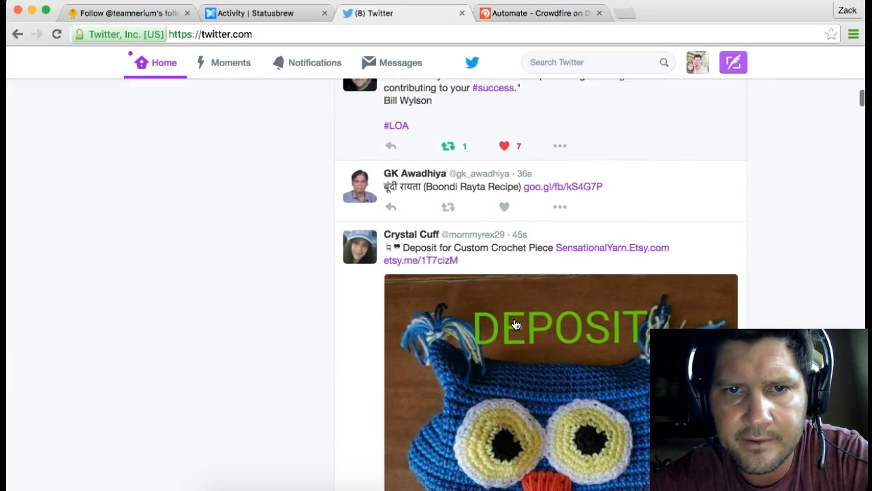
scroll(516, 324, down, 3)
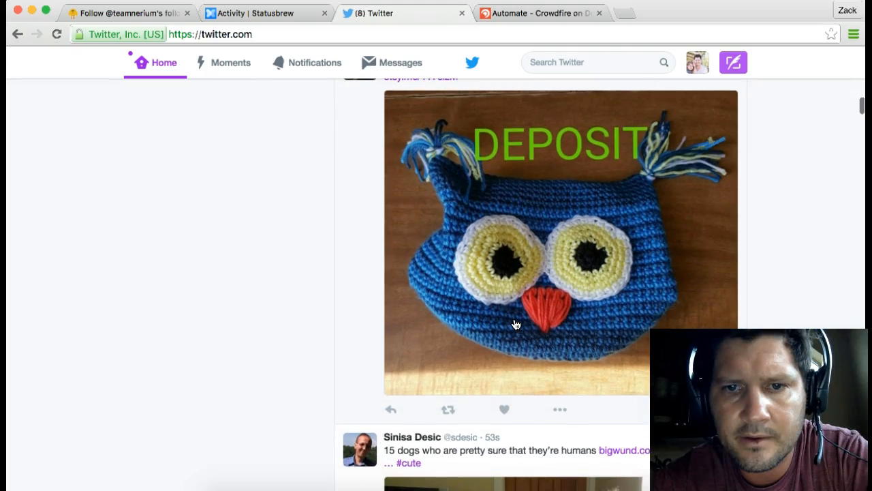
scroll(506, 410, down, 11)
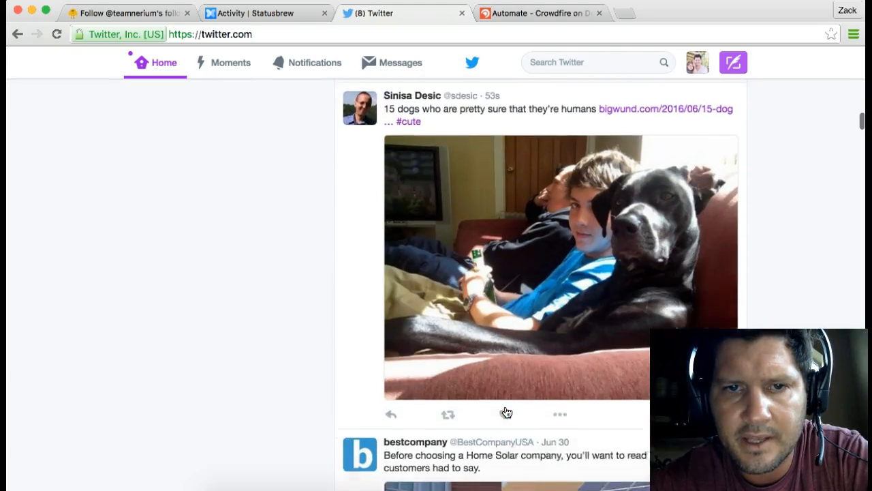
scroll(506, 411, up, 1)
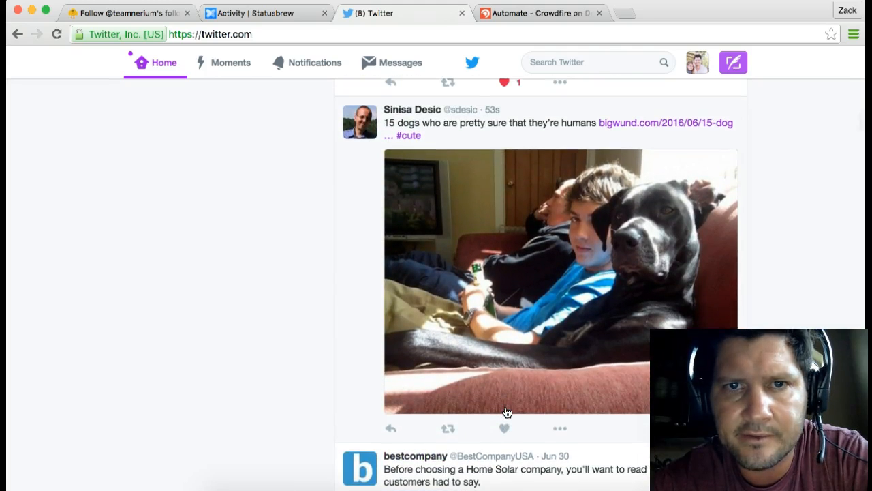
Skim the article linked in the "15 dogs who are pretty sure that they're humans" tweet, close it, and like the tweet.
scroll(507, 411, down, 3)
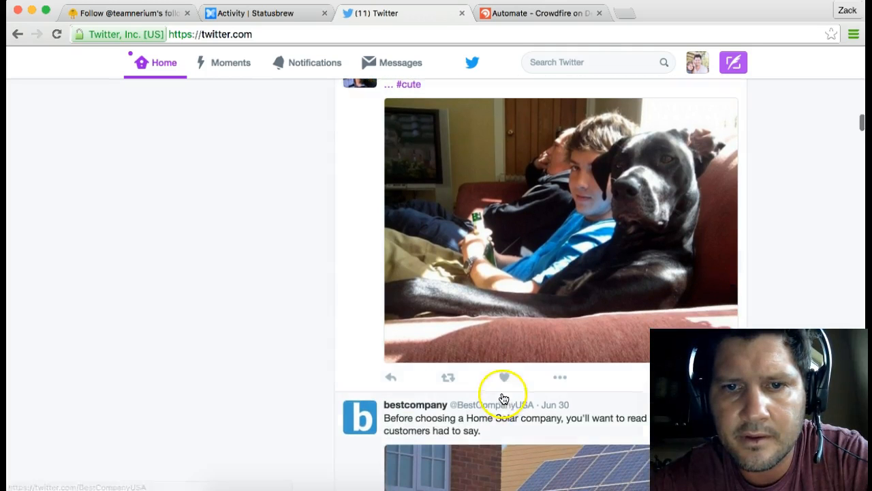
scroll(507, 354, up, 2)
click(630, 109)
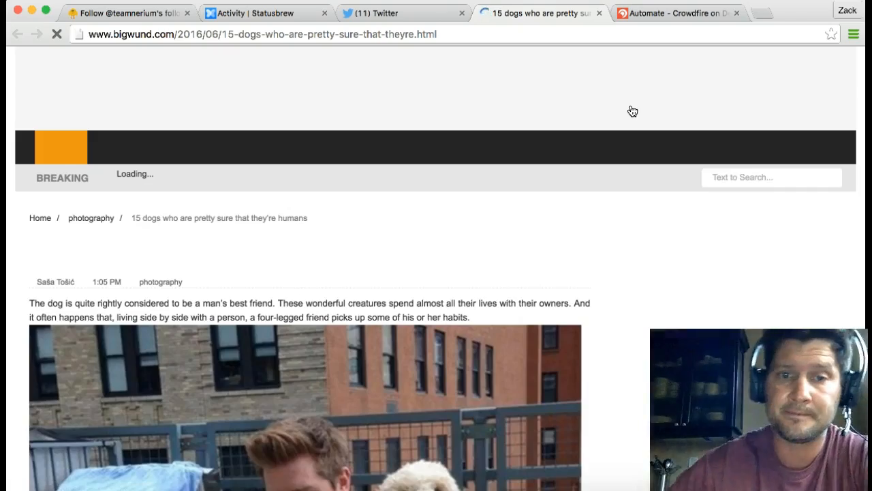
scroll(466, 289, down, 5)
scroll(466, 289, down, 20)
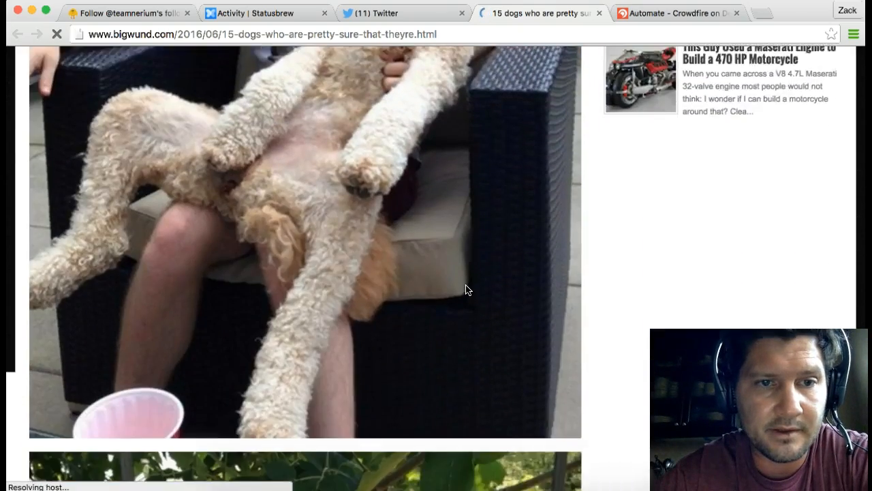
scroll(466, 290, down, 12)
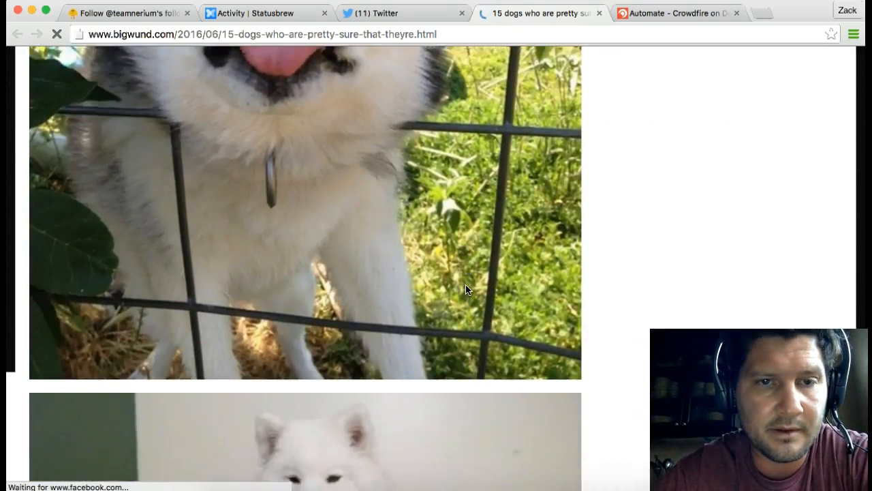
scroll(466, 290, up, 7)
scroll(465, 290, down, 5)
click(269, 13)
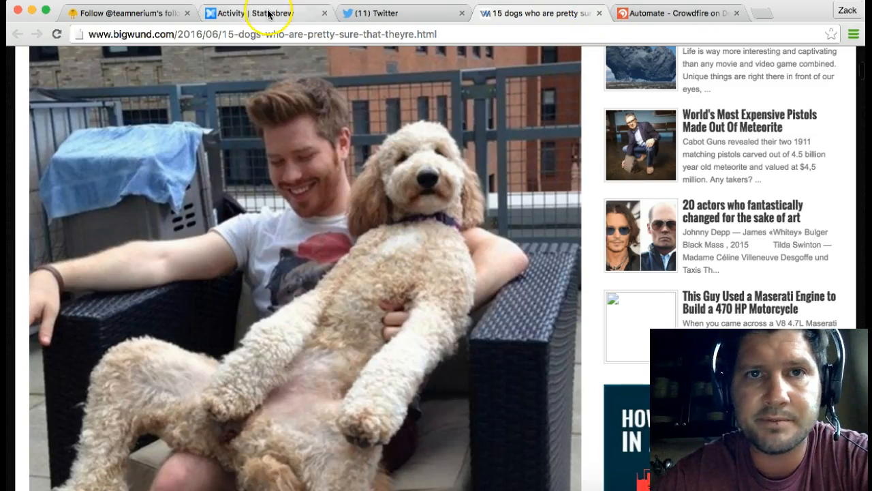
click(599, 13)
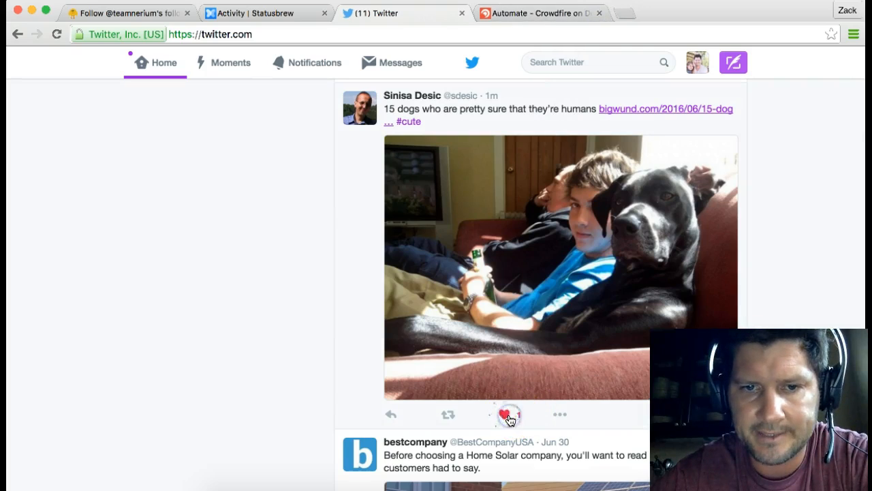
Browse further down the home timeline for tweets whose content is worth reading, liking or retweeting.
scroll(509, 418, down, 15)
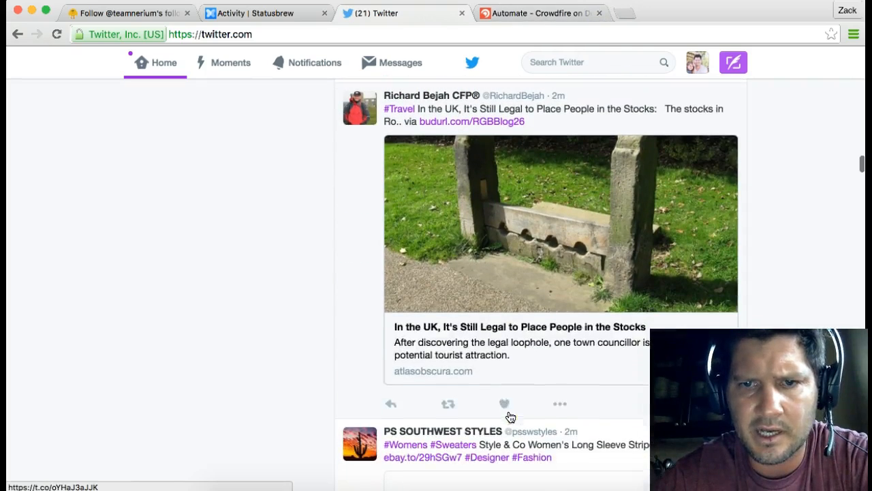
drag(722, 409, 79, 405)
scroll(459, 368, down, 7)
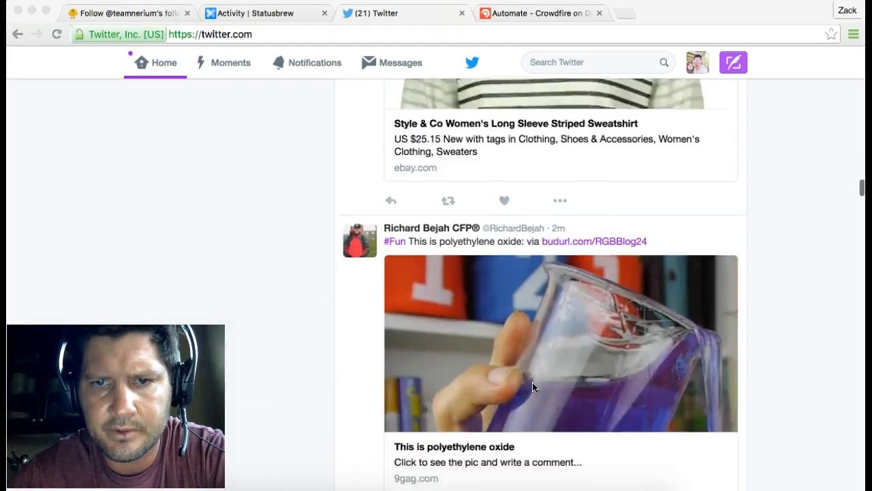
scroll(533, 386, down, 5)
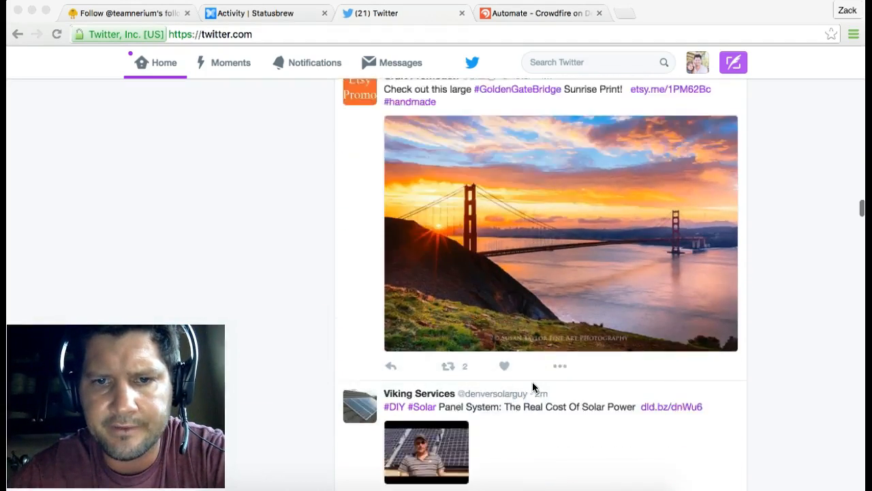
scroll(532, 385, down, 4)
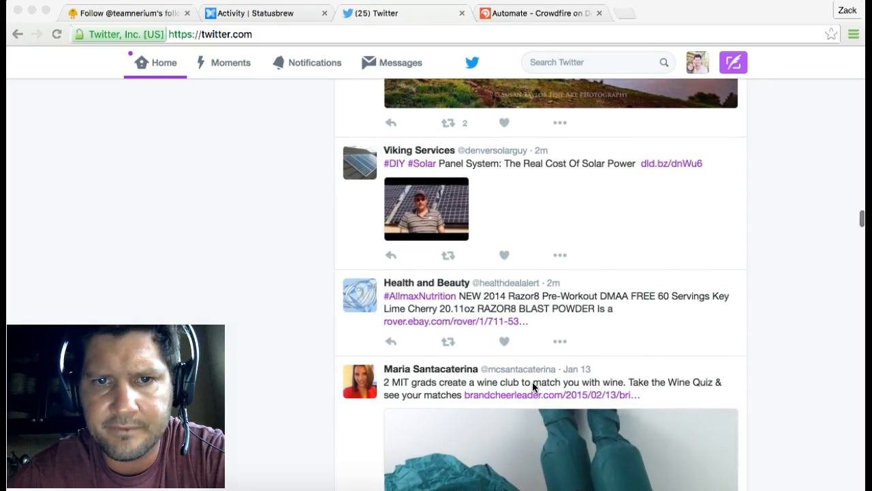
scroll(533, 385, down, 3)
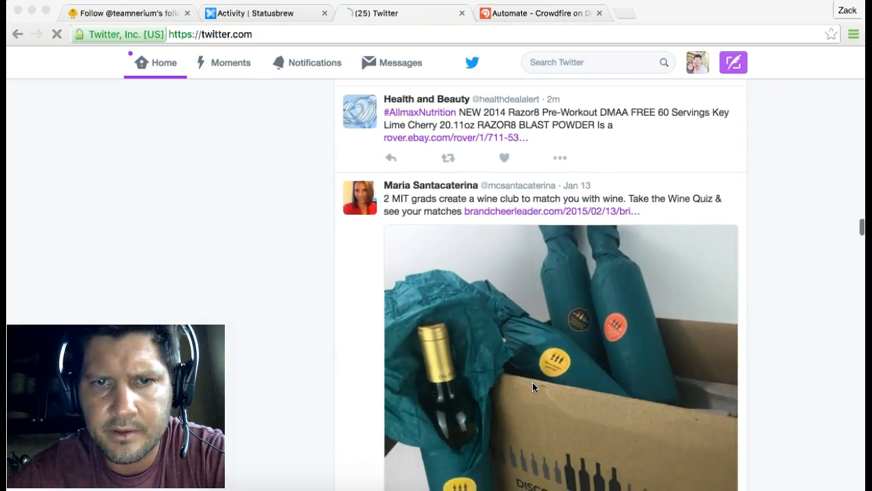
scroll(533, 386, down, 2)
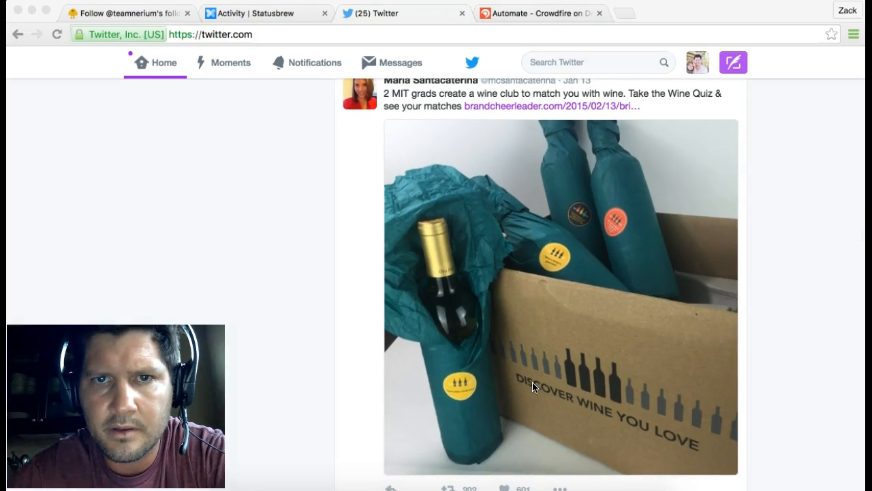
scroll(533, 387, down, 6)
scroll(533, 386, down, 5)
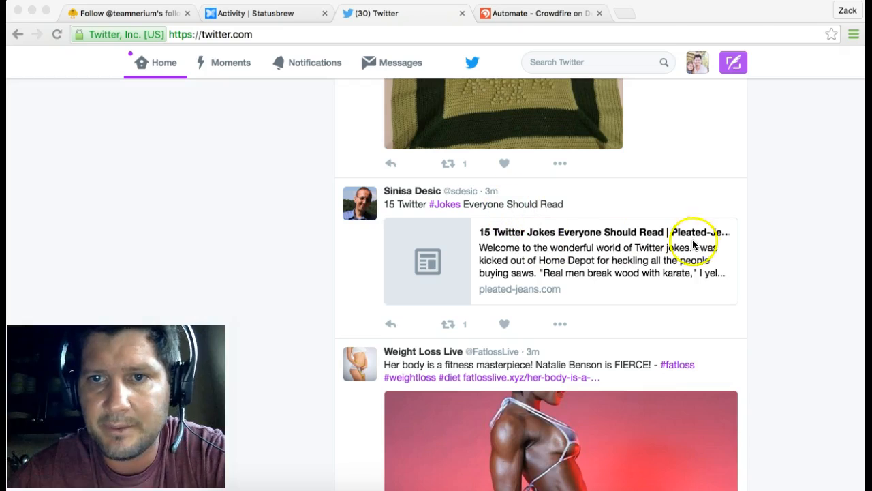
Skim the pleated-jeans.com article linked in the "15 Twitter Jokes Everyone Should Read" tweet and close it.
click(597, 234)
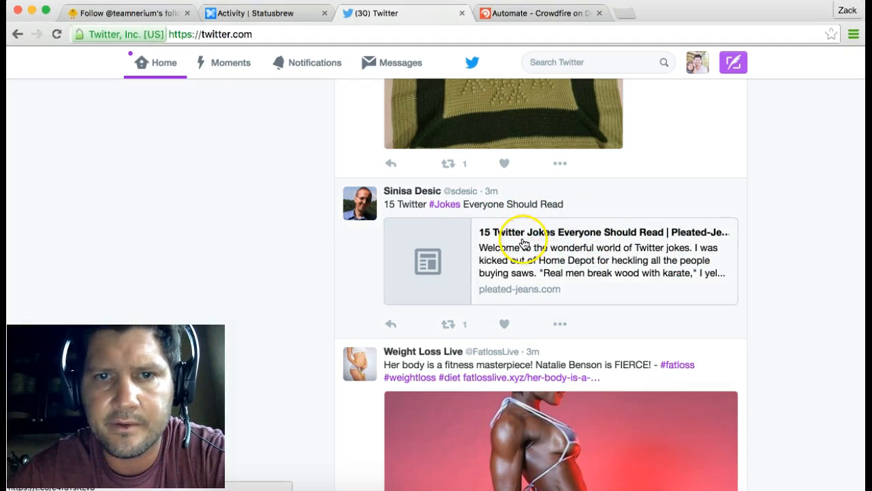
click(525, 294)
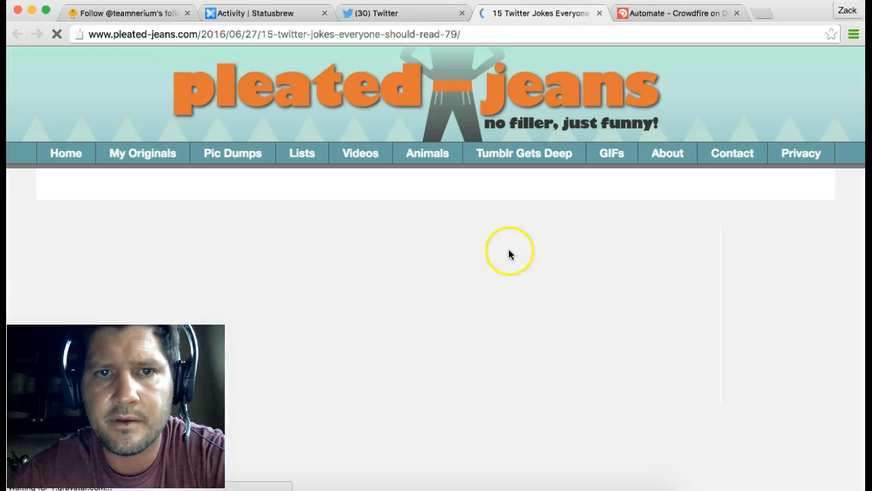
scroll(482, 218, down, 5)
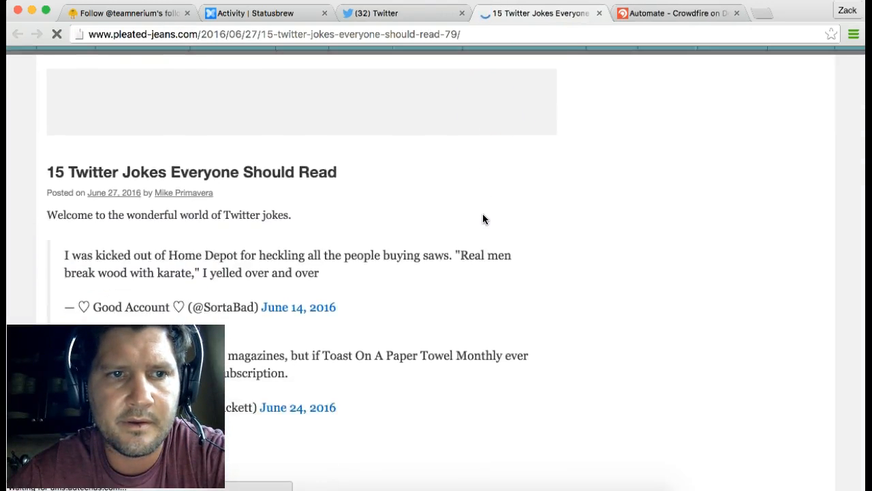
scroll(483, 214, down, 1)
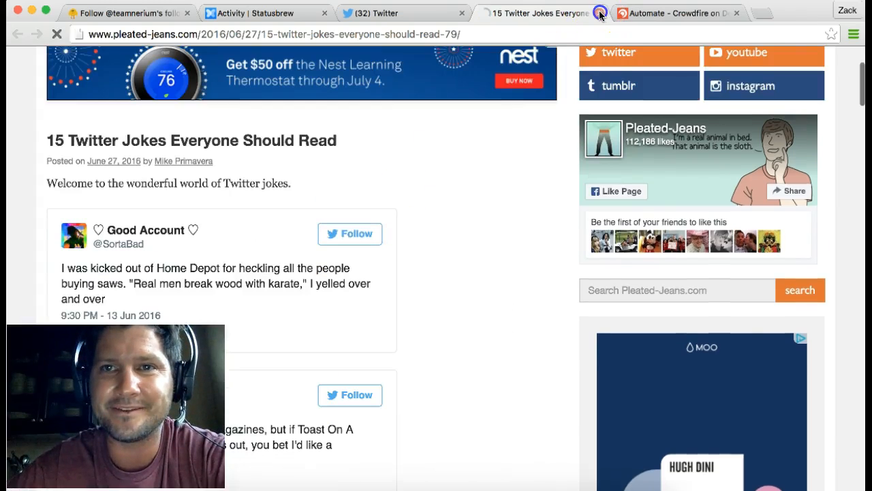
click(599, 13)
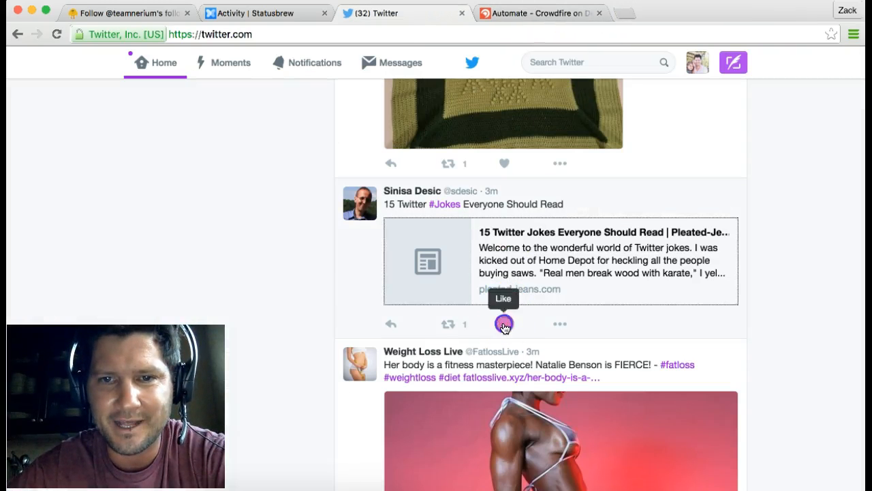
Like the "15 Twitter Jokes Everyone Should Read" tweet and retweet it to your followers without a comment.
click(453, 328)
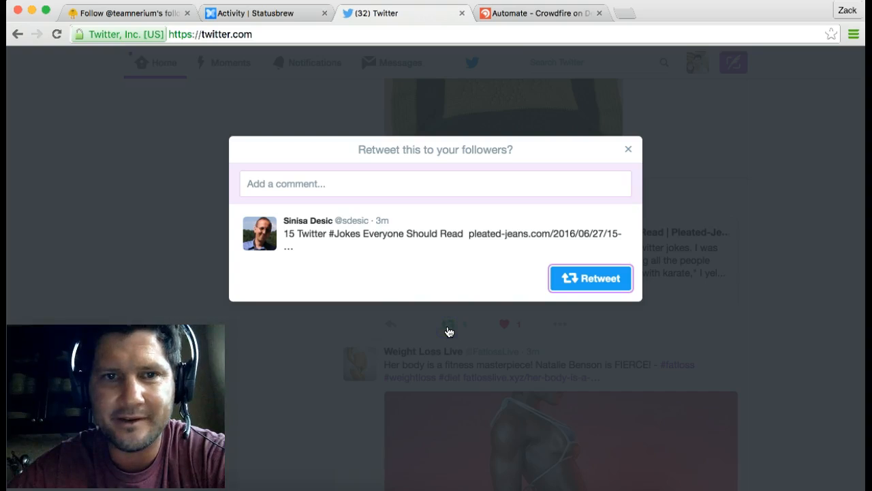
click(579, 284)
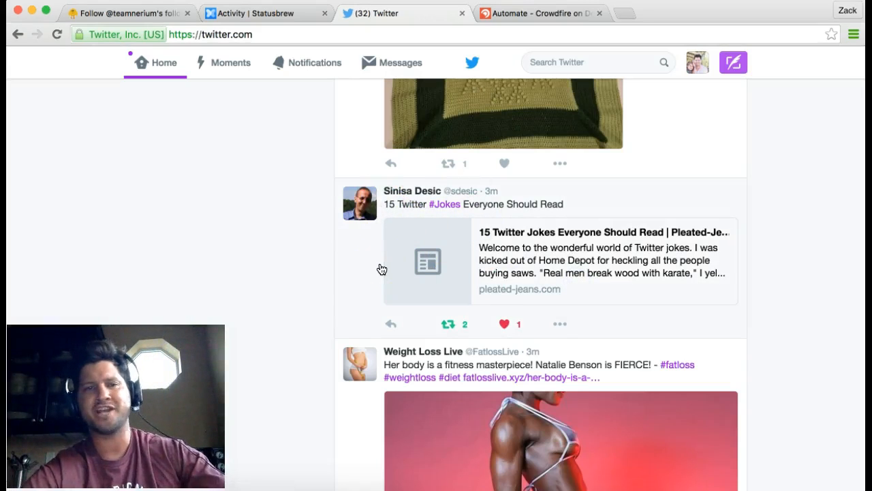
mouse_move(416, 193)
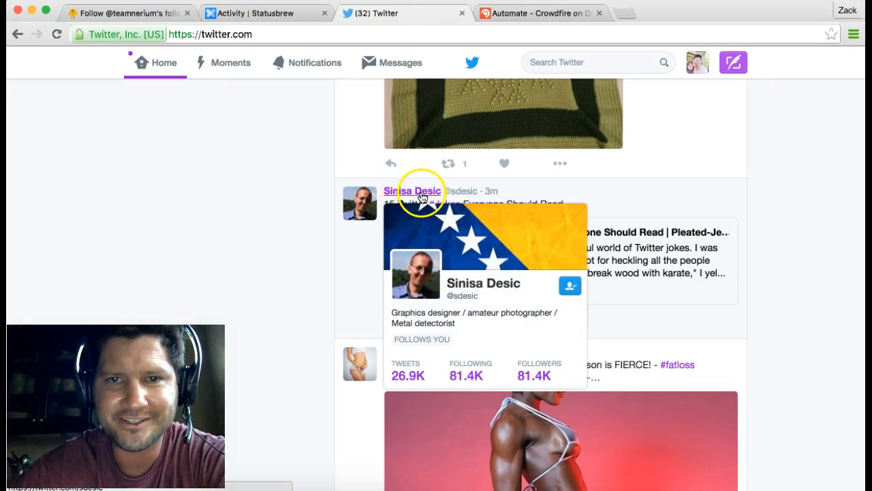
Examine the older tweets in the home timeline, from fitness and news to marketing and book posts, for more content to engage with.
scroll(325, 417, down, 5)
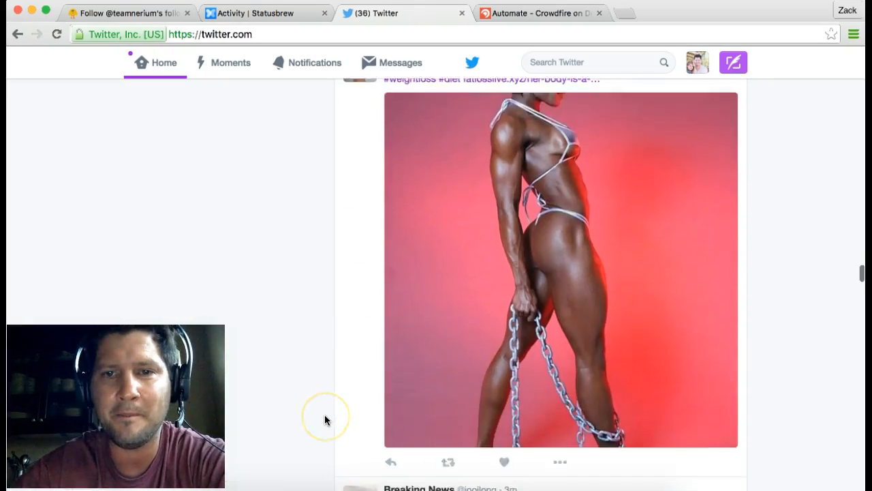
scroll(324, 415, down, 2)
scroll(325, 415, up, 2)
scroll(324, 415, down, 5)
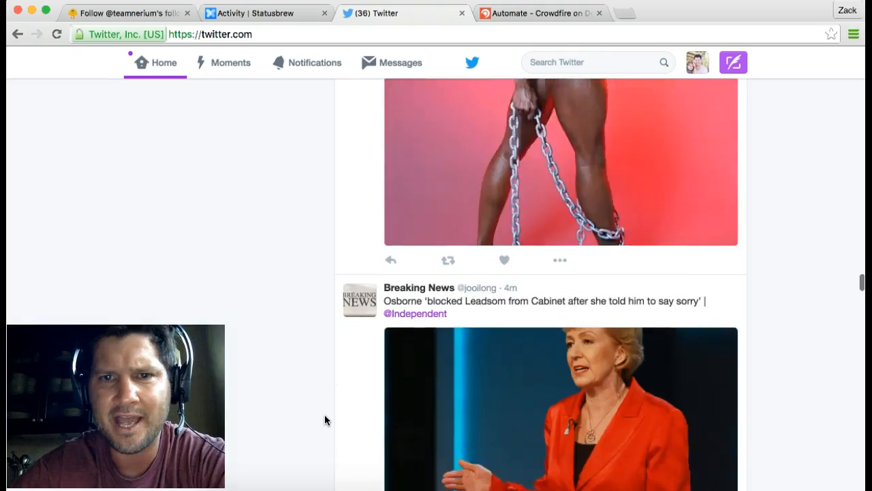
scroll(324, 420, down, 7)
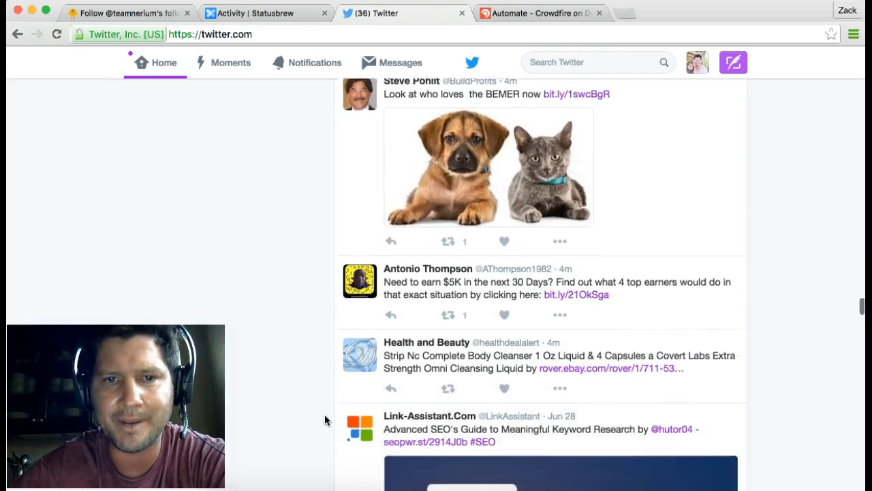
scroll(324, 419, down, 1)
scroll(324, 420, down, 2)
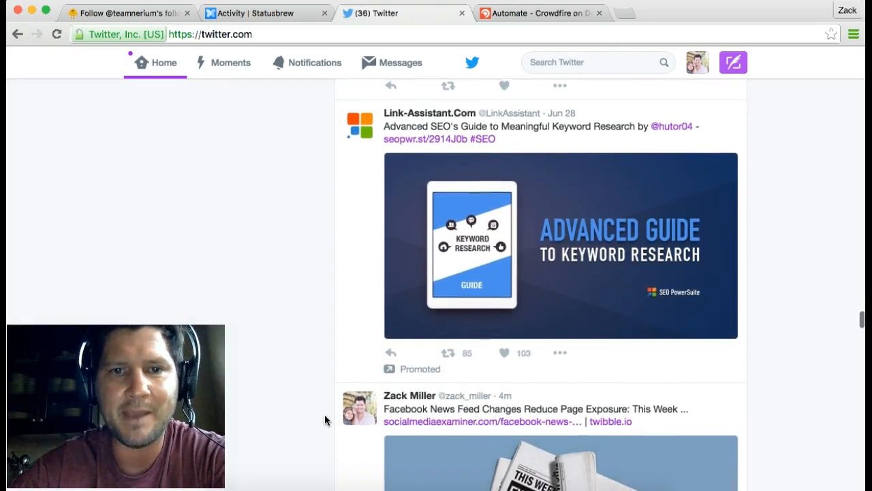
scroll(324, 420, down, 5)
scroll(325, 418, down, 5)
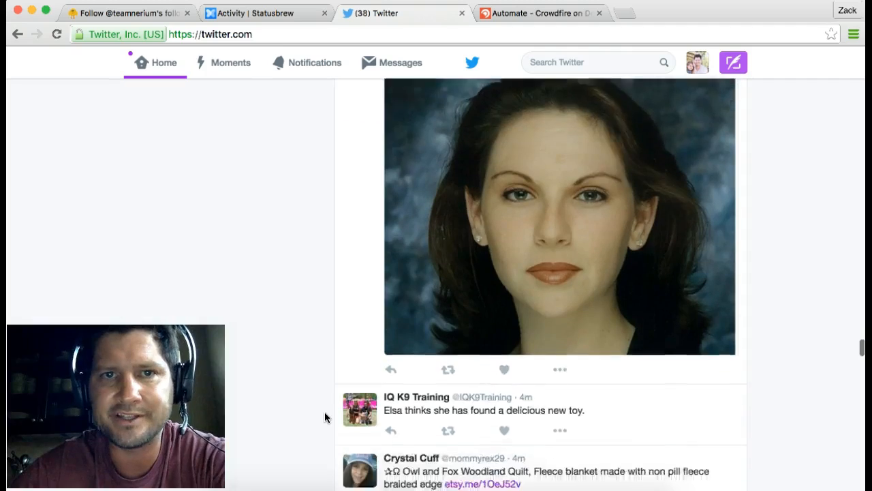
scroll(325, 417, down, 8)
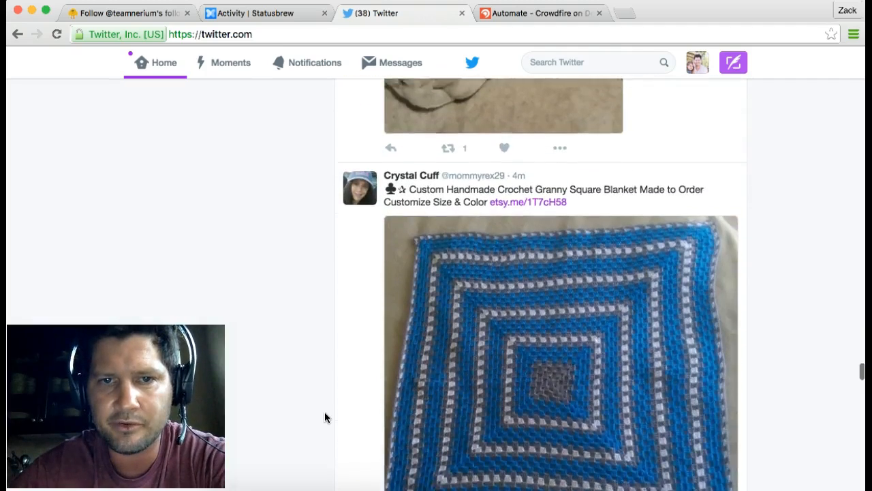
scroll(325, 417, down, 7)
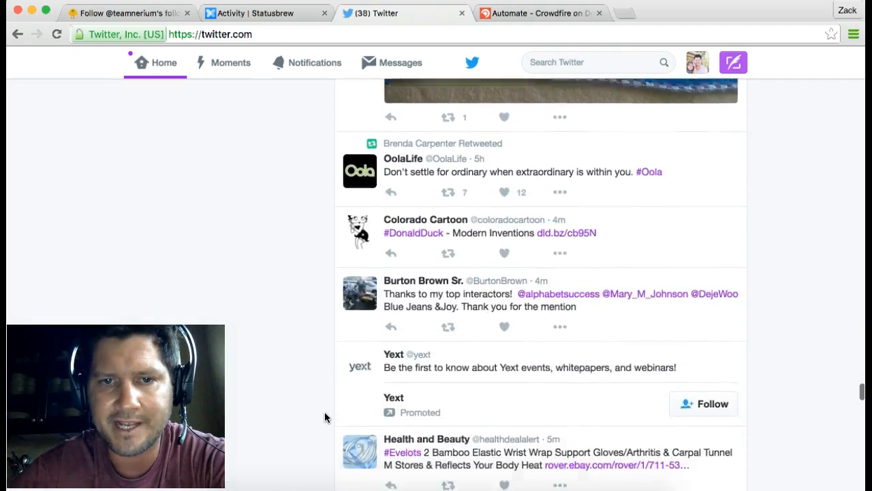
scroll(325, 417, down, 3)
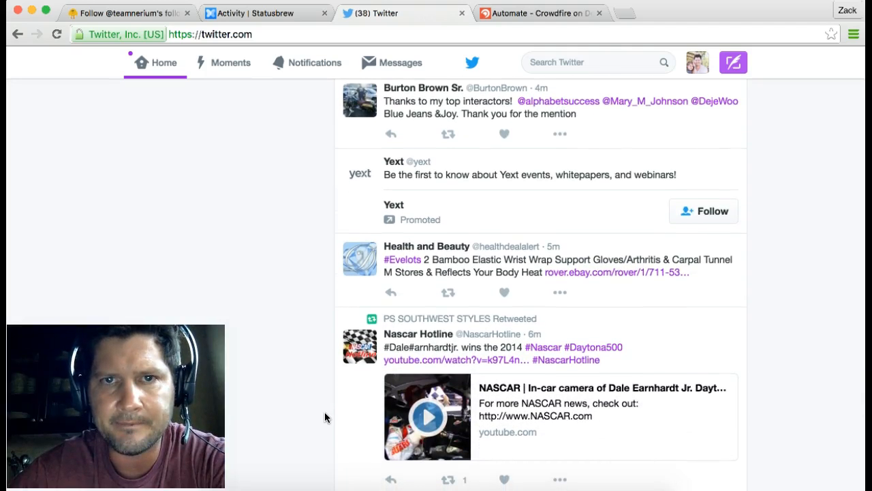
scroll(325, 417, down, 2)
scroll(325, 412, down, 15)
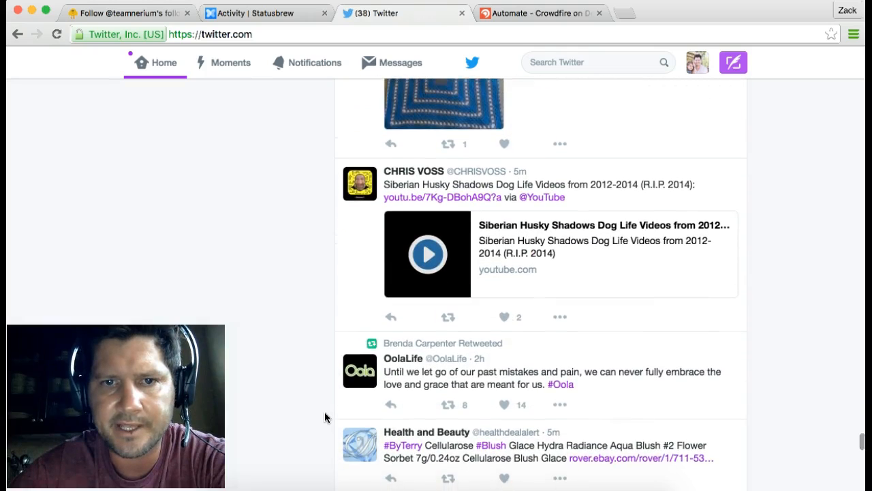
scroll(324, 412, down, 5)
scroll(324, 417, down, 12)
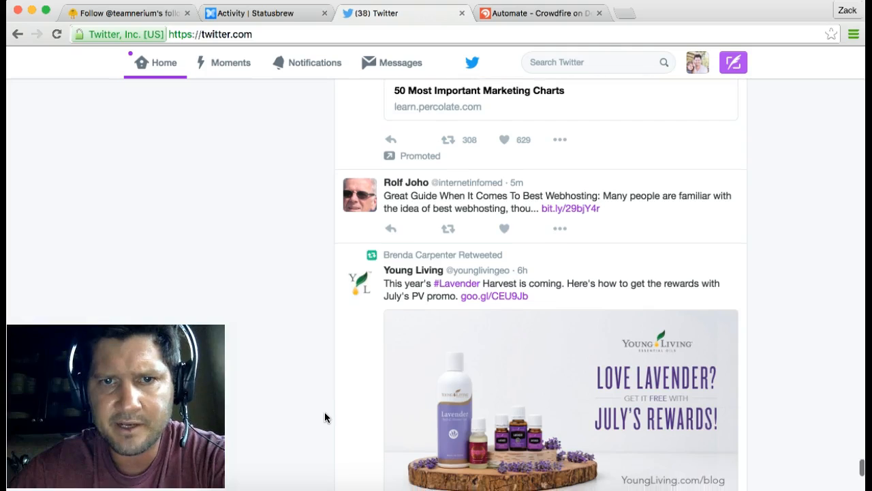
scroll(324, 417, down, 10)
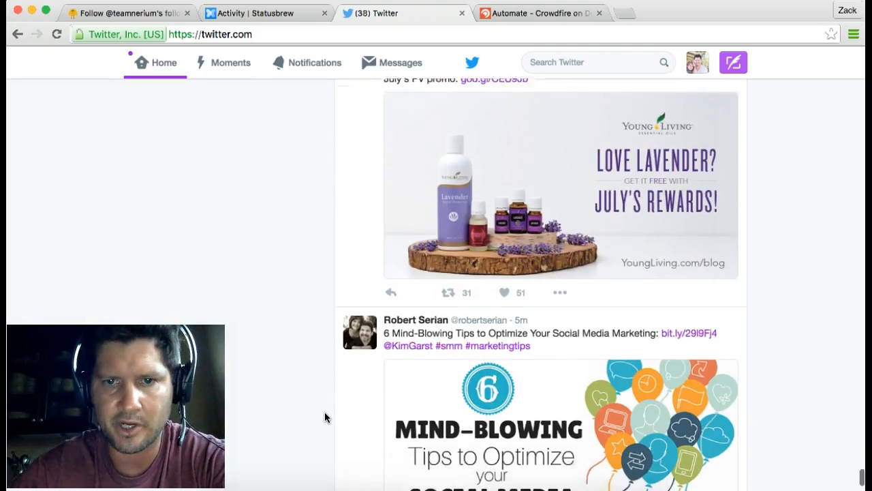
scroll(324, 413, down, 8)
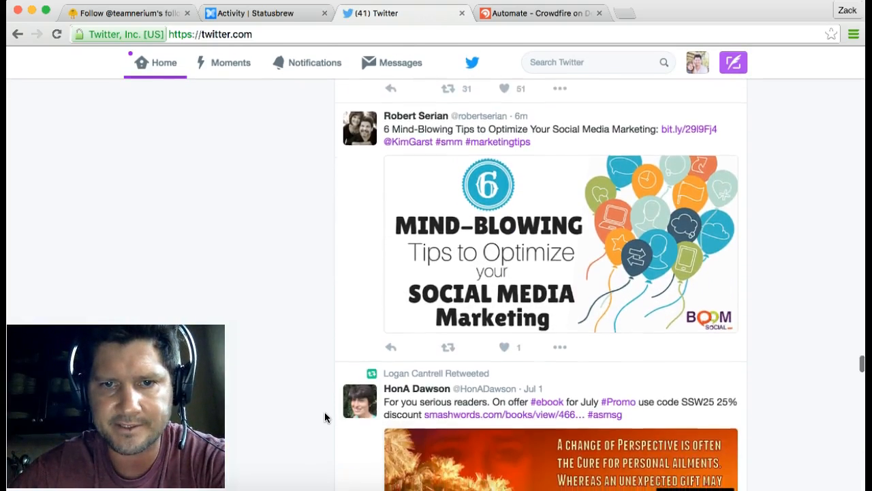
scroll(324, 417, down, 3)
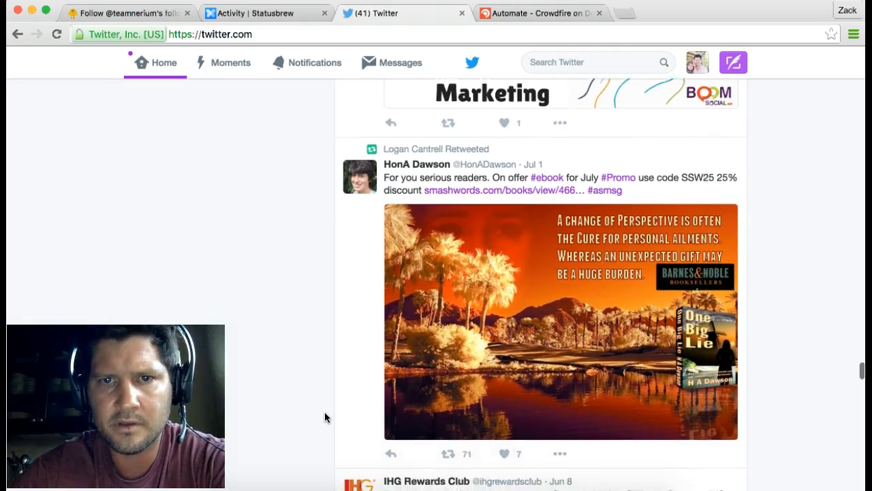
click(456, 407)
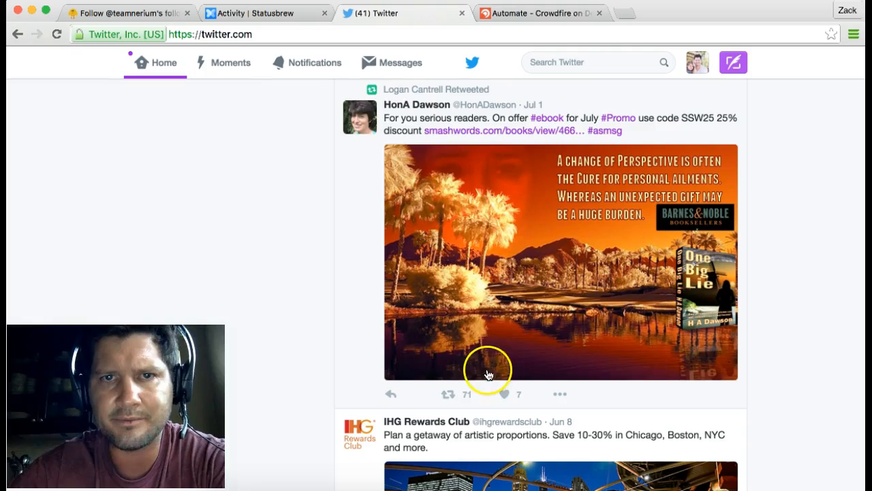
scroll(488, 374, down, 15)
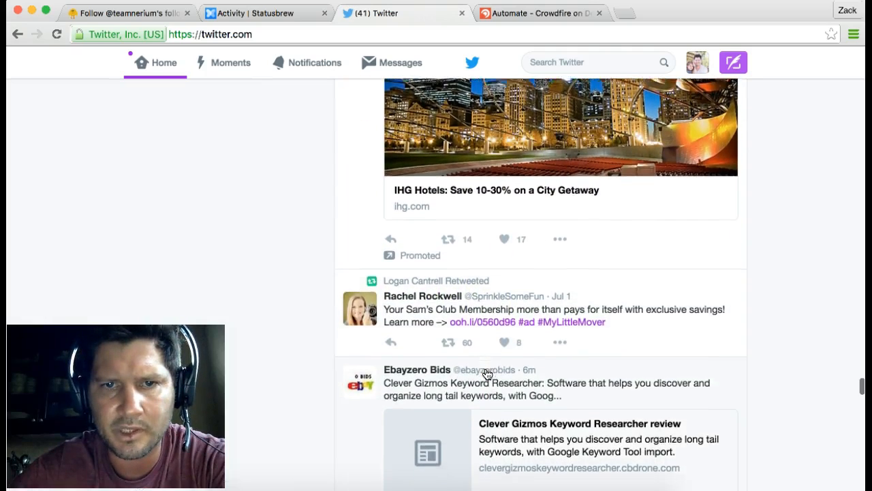
scroll(488, 374, down, 1)
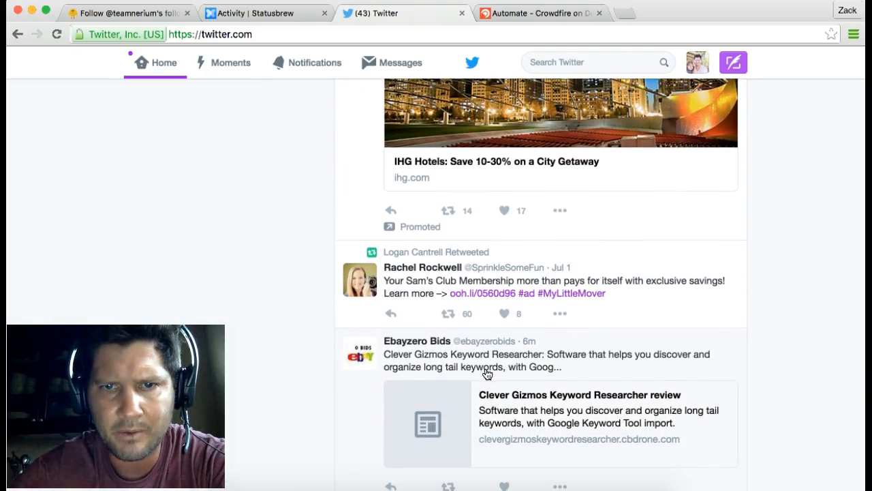
scroll(487, 374, down, 10)
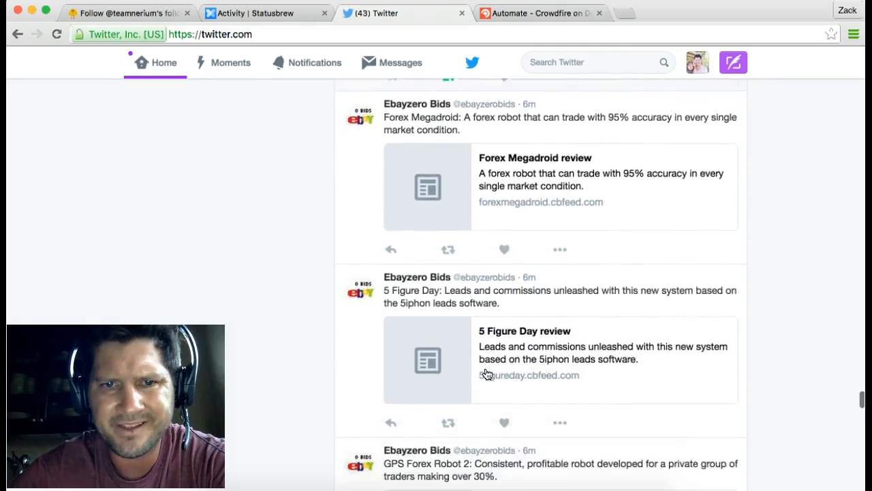
scroll(486, 374, down, 12)
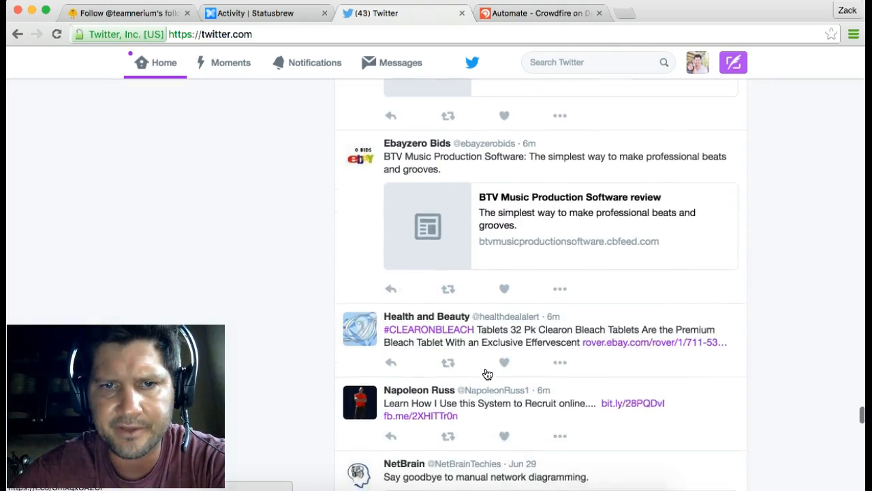
scroll(487, 374, down, 2)
scroll(487, 374, up, 1)
scroll(487, 374, down, 8)
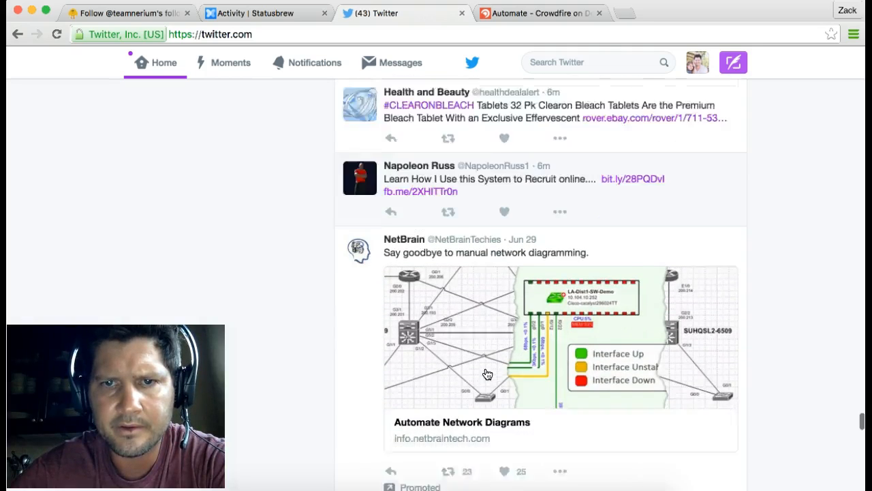
scroll(487, 374, down, 5)
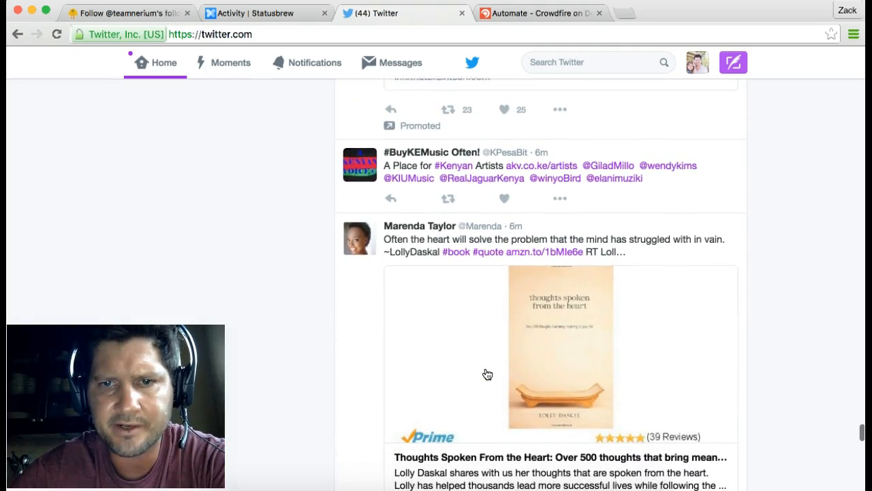
Like the home timeline tweet that shares the book "Thoughts Spoken From the Heart".
scroll(487, 374, down, 2)
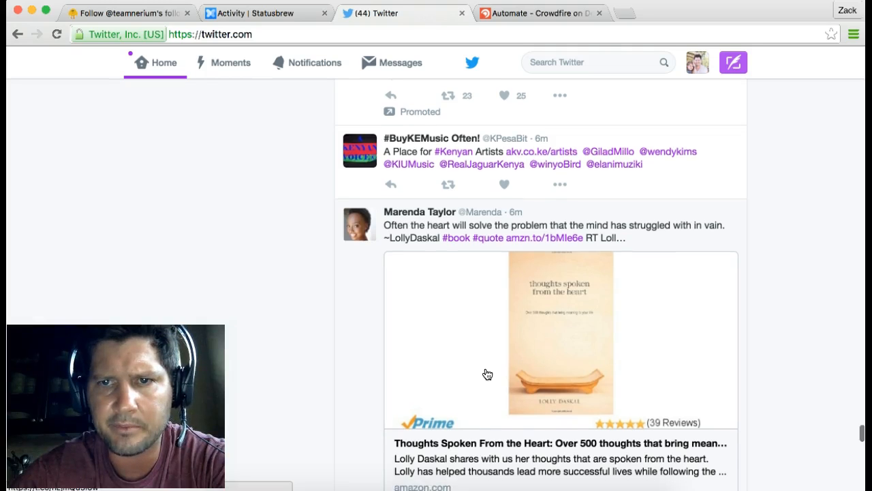
scroll(487, 374, down, 1)
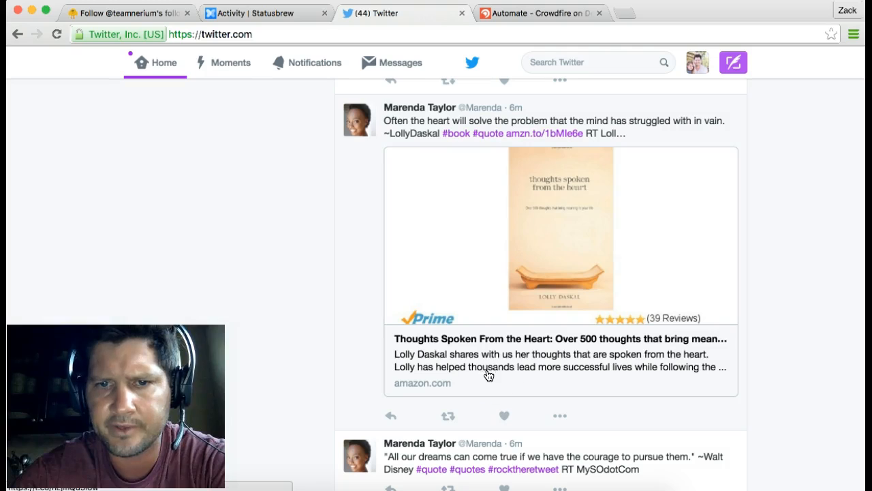
click(504, 419)
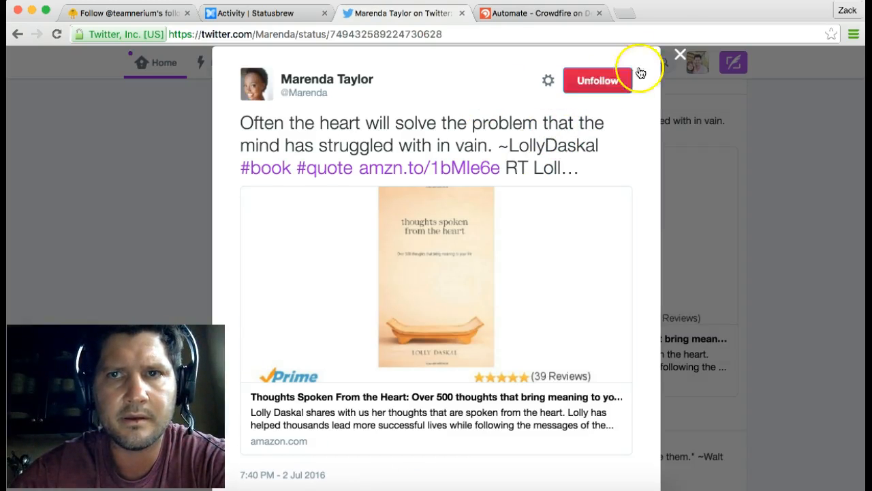
click(679, 54)
click(508, 414)
Find the #LoveWorks tweet "Do something nice for someone today!" with the "Small Acts" quote picture and like it.
scroll(508, 415, down, 5)
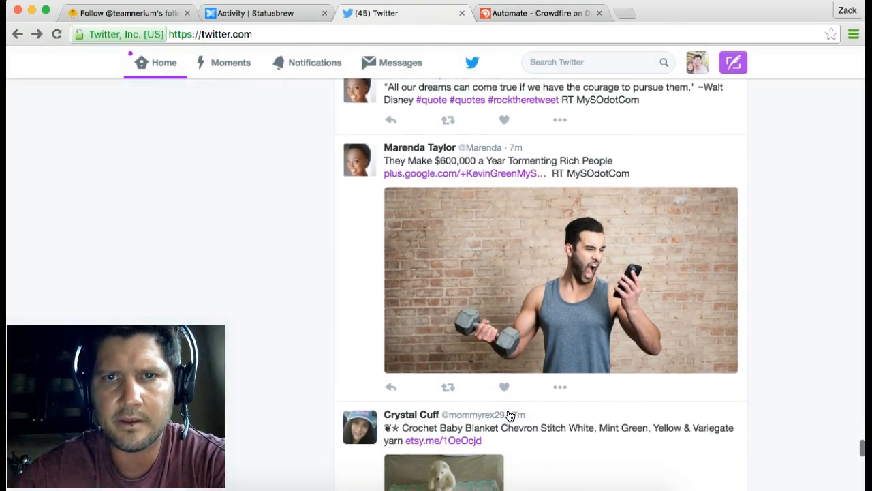
scroll(510, 415, down, 10)
scroll(510, 415, up, 8)
scroll(510, 415, up, 2)
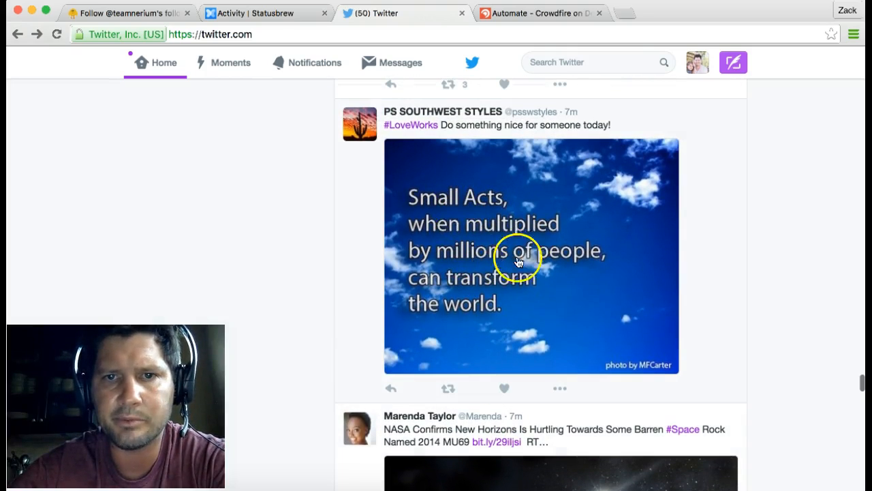
click(505, 387)
Look through the older timeline tweets and like the #Design #Inspiration one about the déjà-vu chair and stool for herman miller.
scroll(506, 386, down, 5)
scroll(508, 391, down, 6)
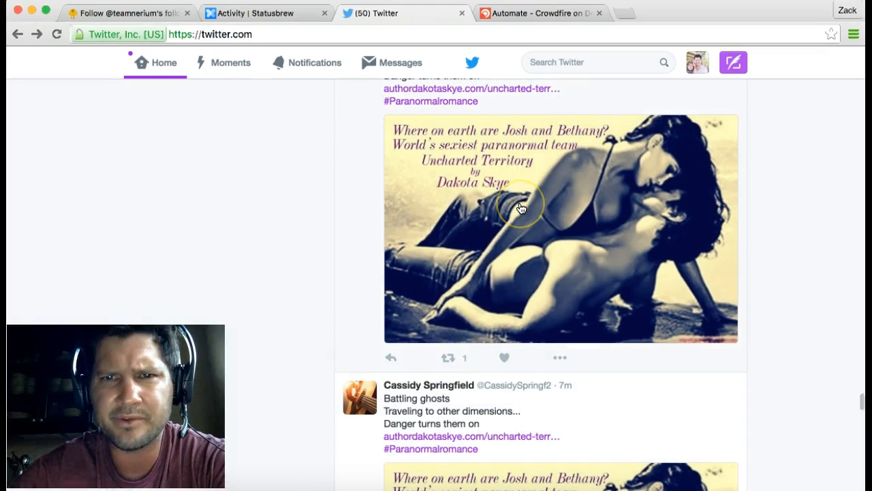
scroll(521, 209, up, 2)
scroll(522, 208, down, 2)
scroll(521, 205, down, 10)
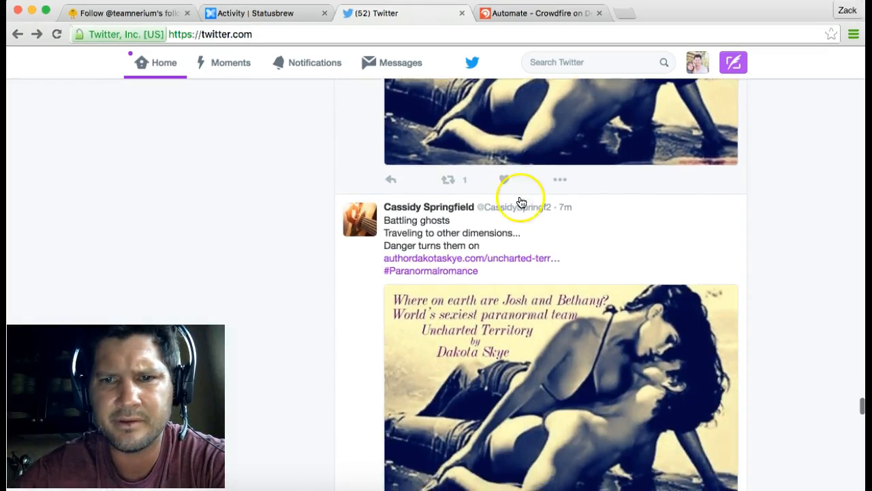
scroll(521, 203, up, 2)
scroll(521, 203, down, 3)
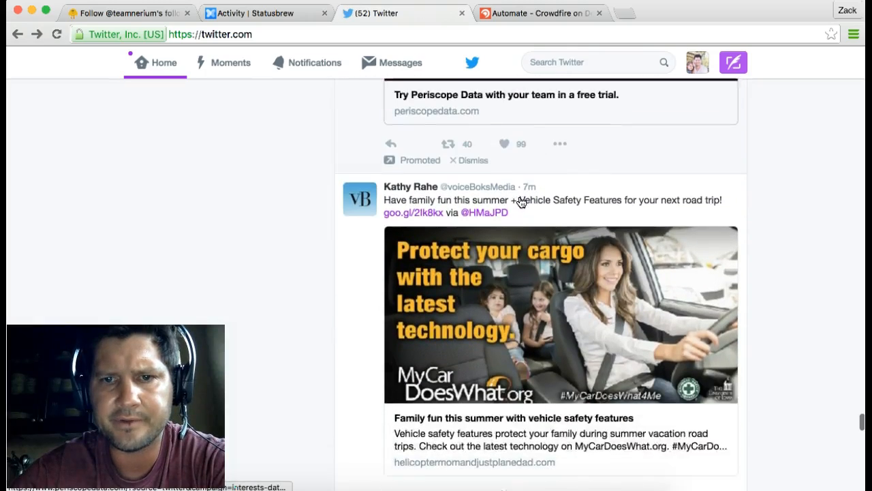
scroll(522, 203, down, 10)
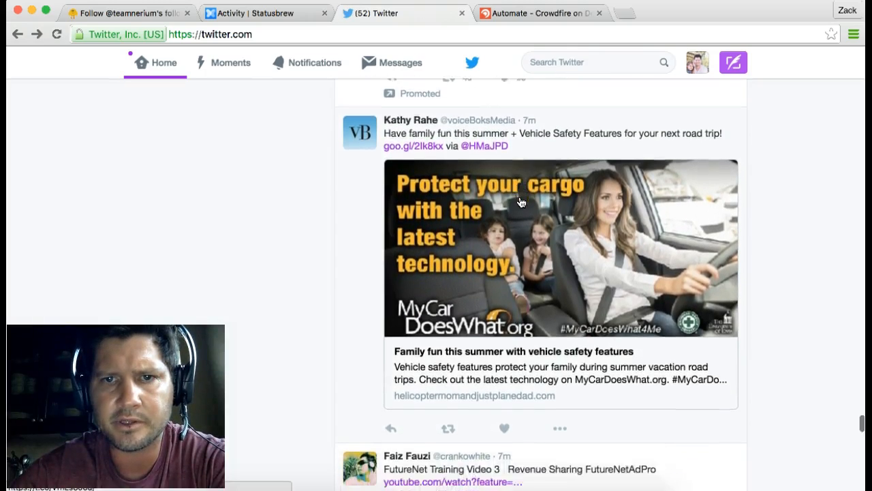
scroll(521, 202, down, 11)
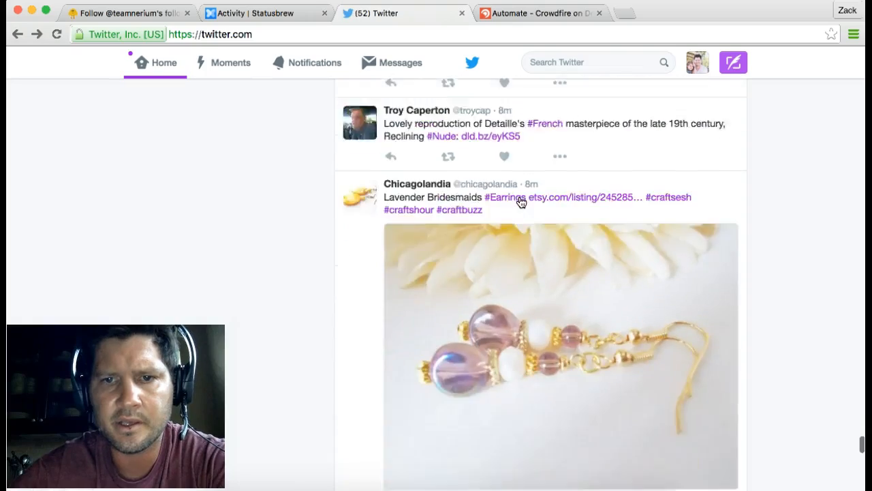
scroll(521, 202, down, 13)
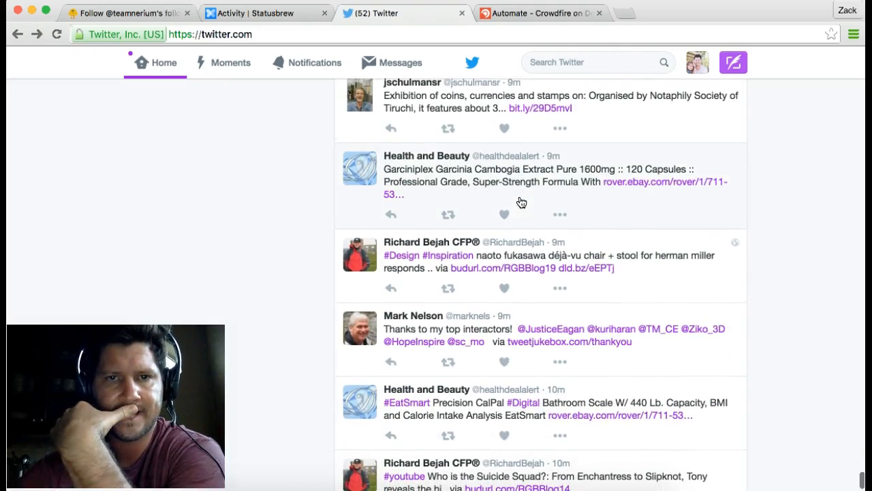
scroll(522, 203, down, 2)
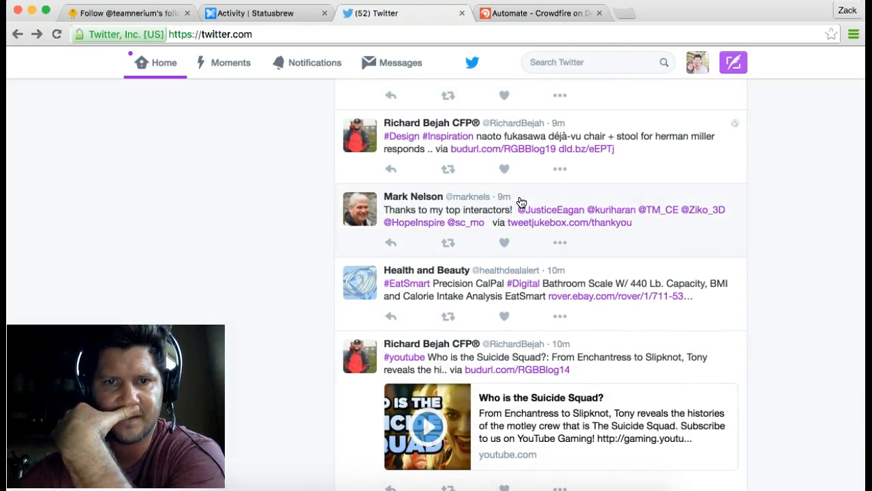
scroll(521, 203, up, 1)
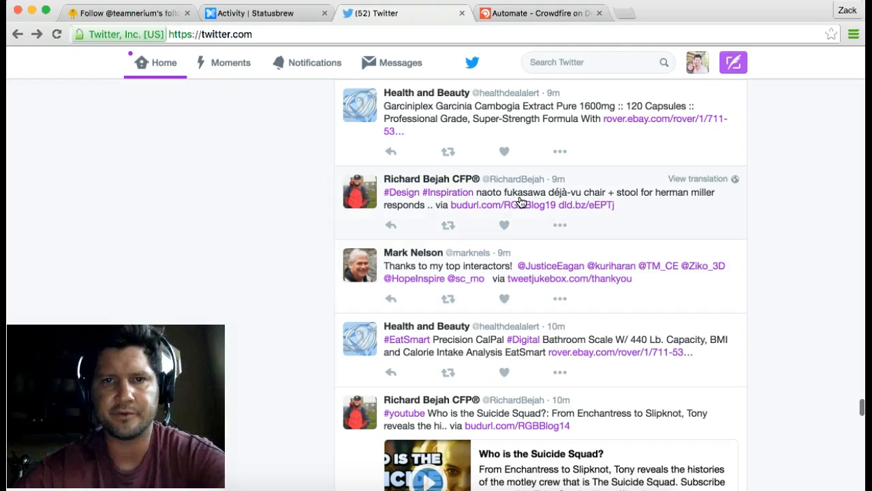
click(505, 224)
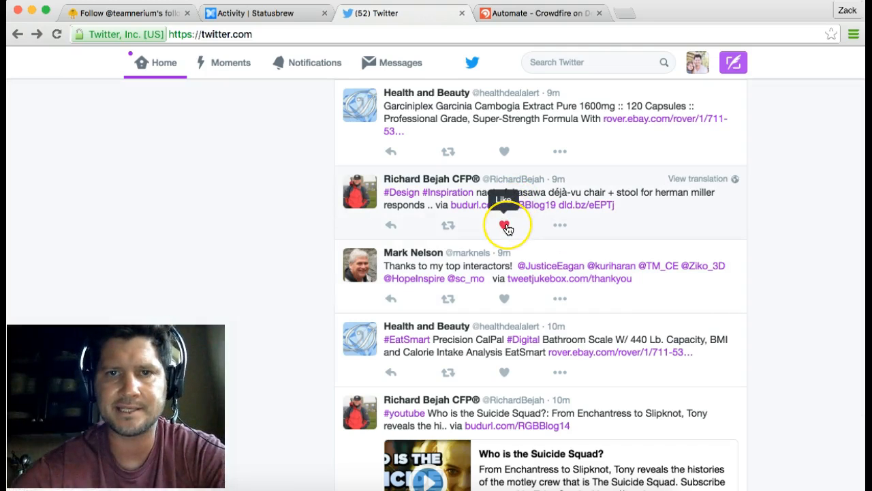
Review the home timeline from the newer tweets back down to the older ones for further content worth liking or retweeting.
scroll(506, 227, up, 15)
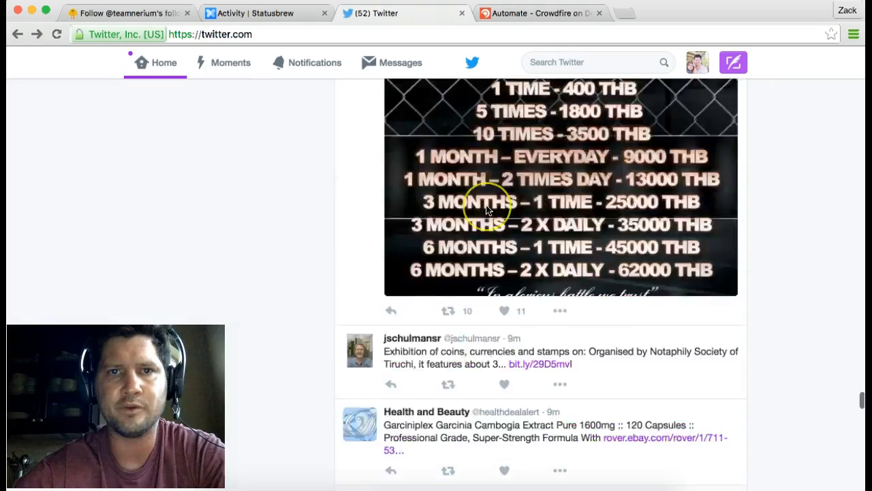
scroll(488, 214, up, 10)
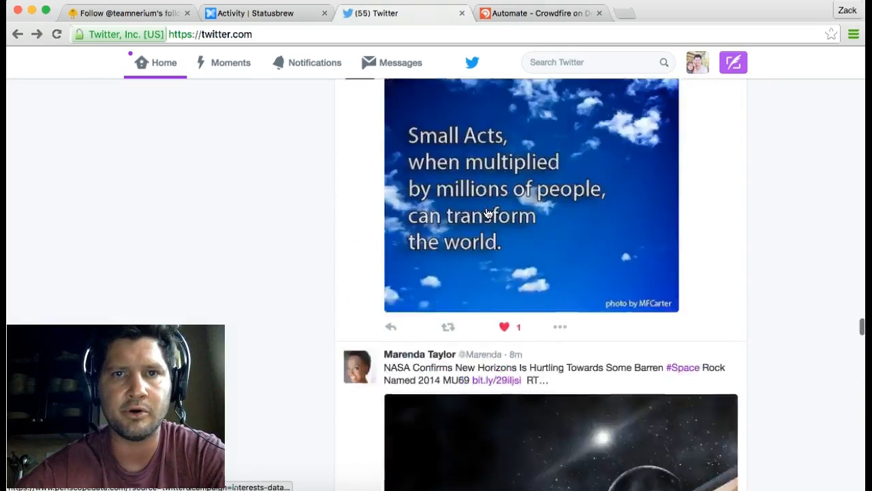
click(451, 179)
click(707, 66)
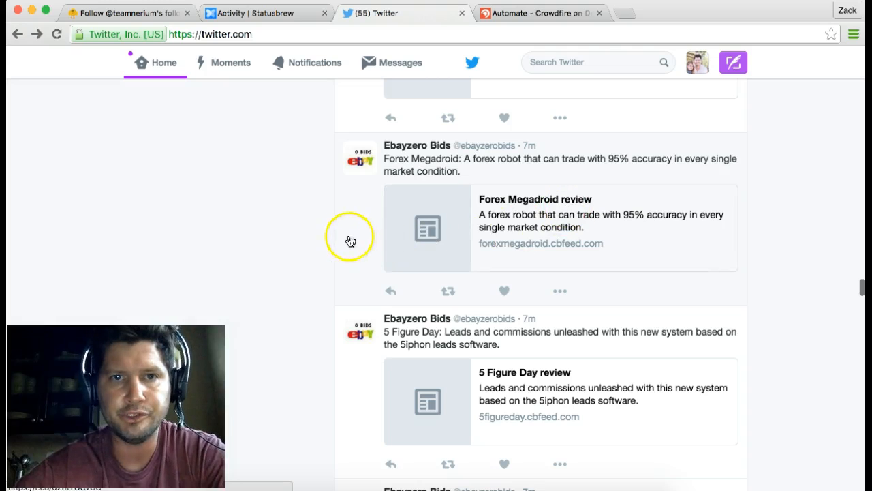
scroll(300, 288, down, 8)
scroll(300, 288, down, 7)
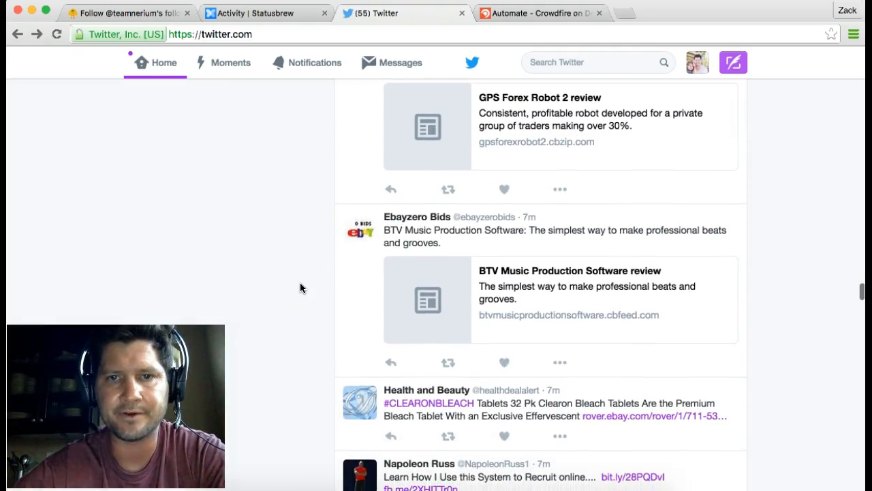
scroll(299, 288, down, 15)
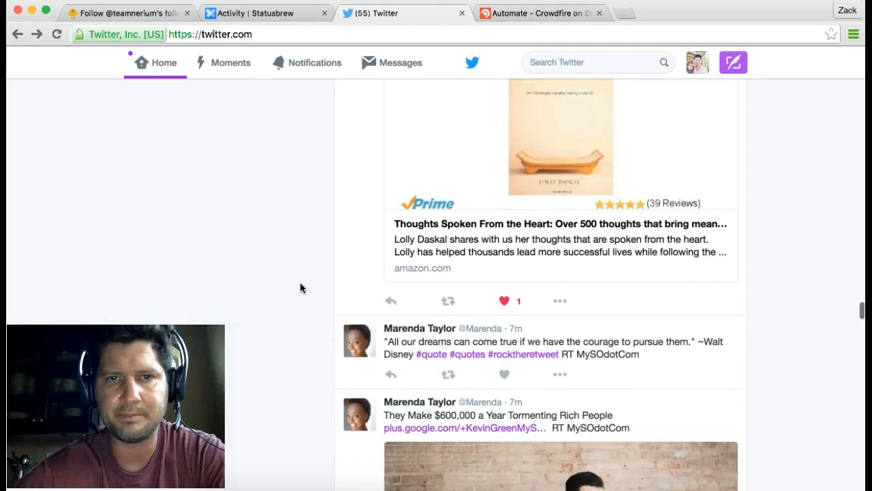
scroll(300, 287, down, 15)
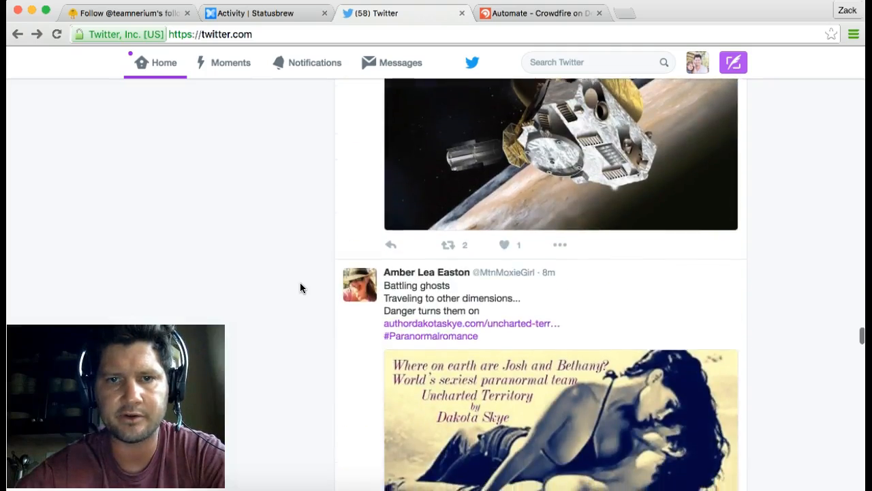
scroll(300, 287, down, 15)
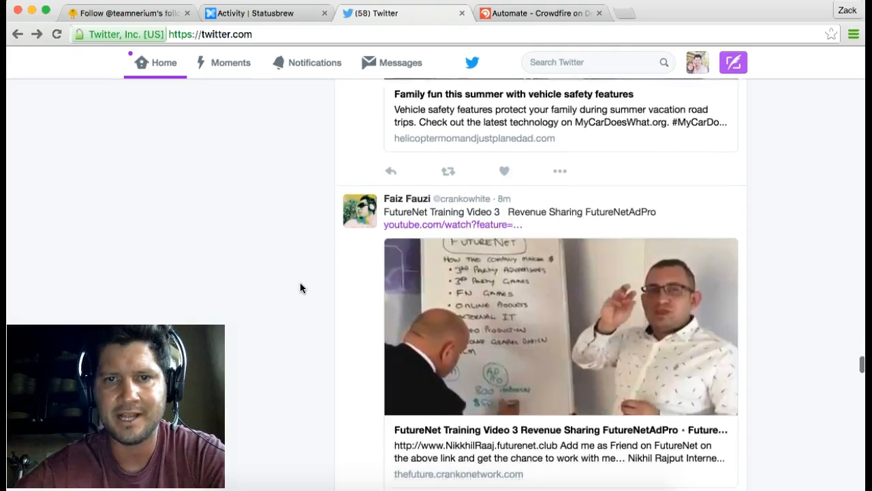
scroll(300, 288, down, 15)
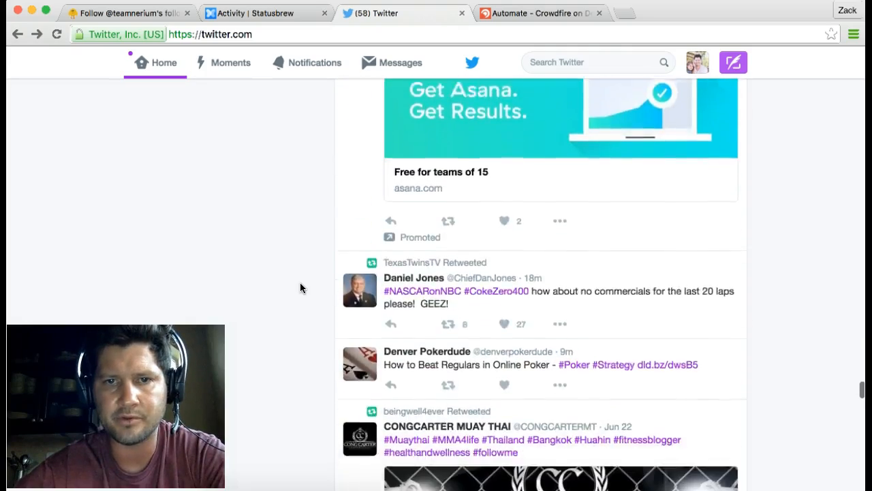
scroll(300, 287, down, 15)
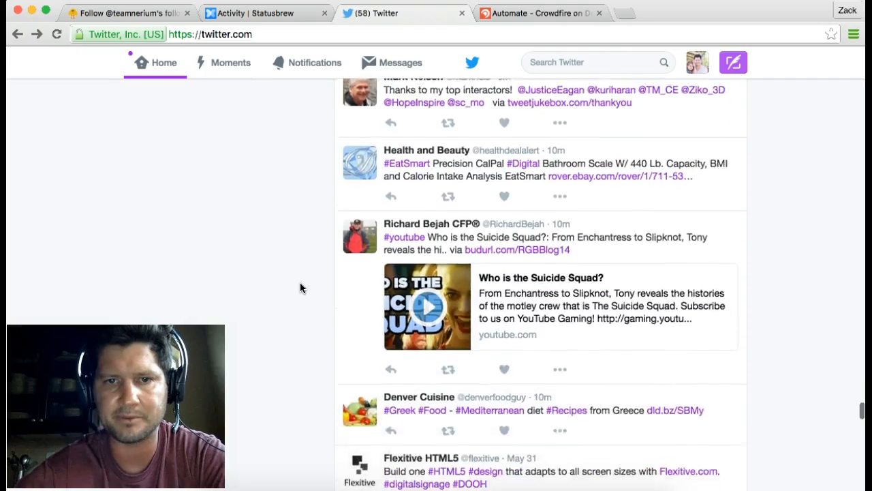
scroll(299, 287, down, 15)
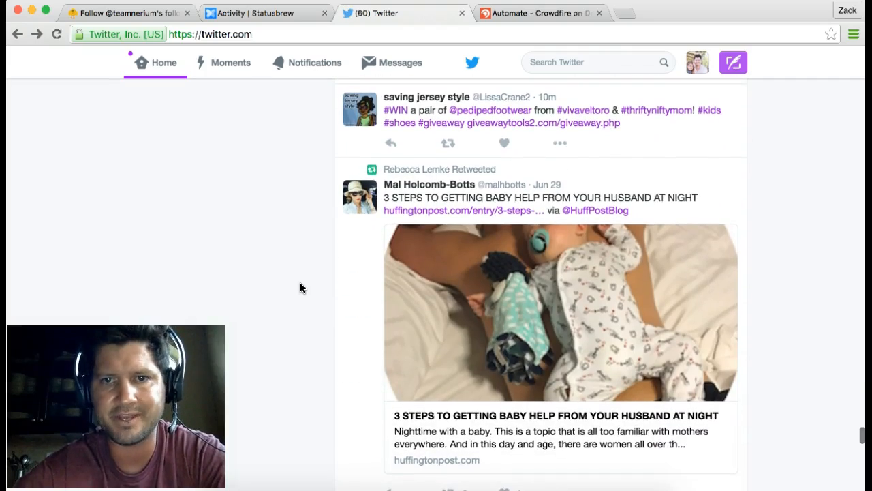
click(304, 184)
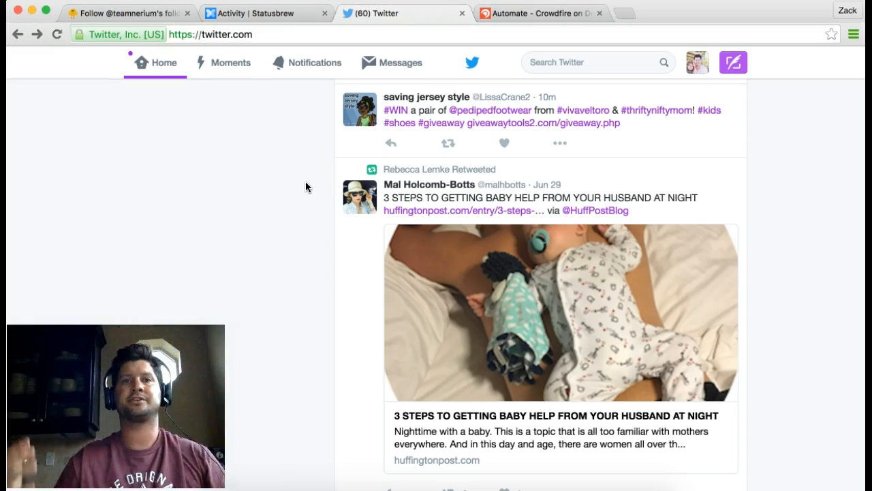